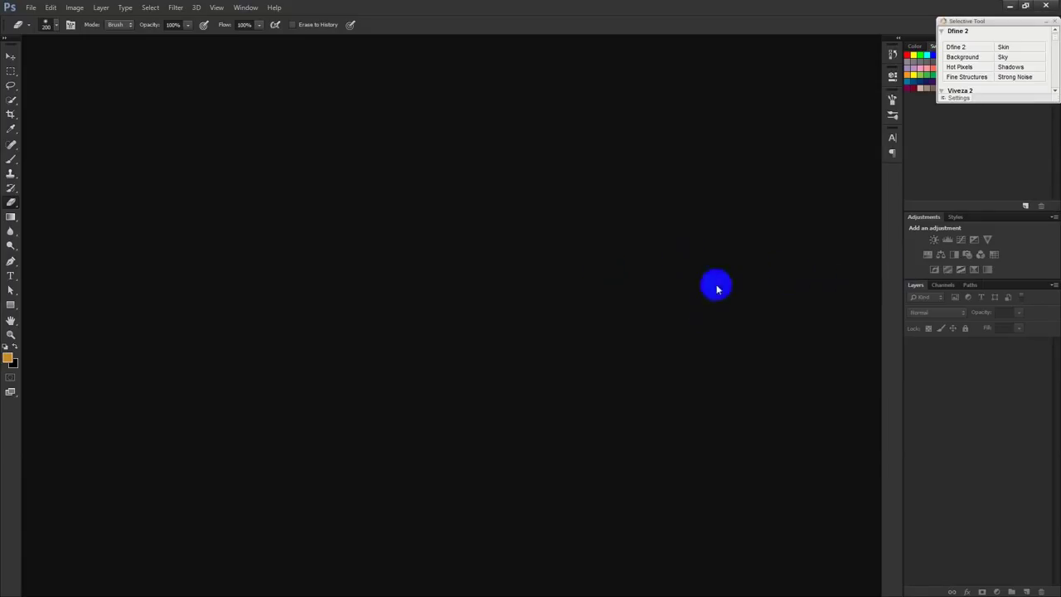
# - Create a new document from the 1920 x 1080 px preset
pyautogui.click(33, 11)
pyautogui.click(65, 25)
pyautogui.click(389, 204)
pyautogui.click(403, 243)
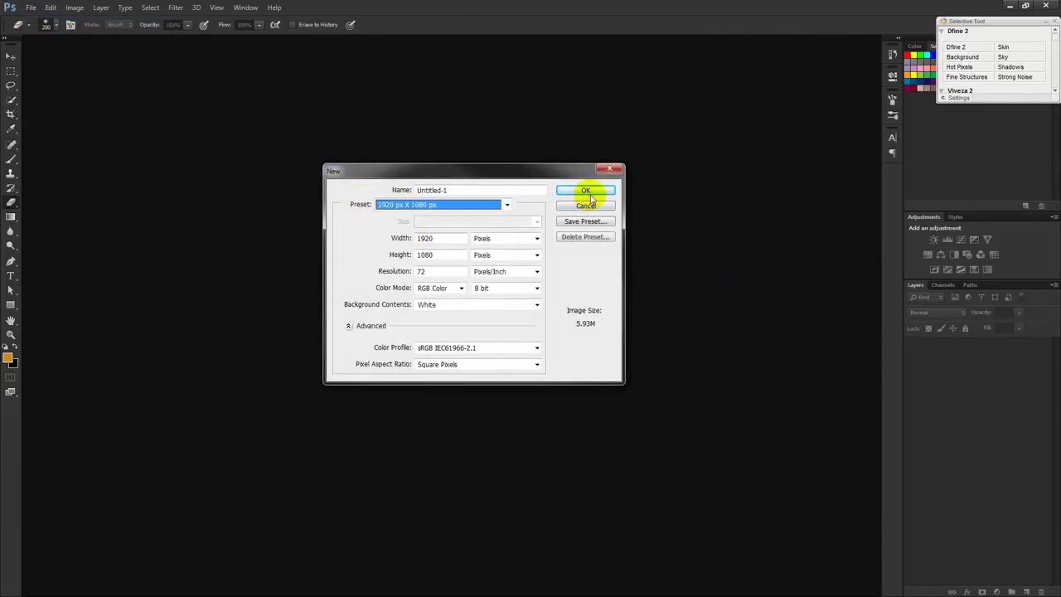
pyautogui.click(585, 190)
# - Fill the Background layer with solid black using a black foreground colour
pyautogui.click(11, 56)
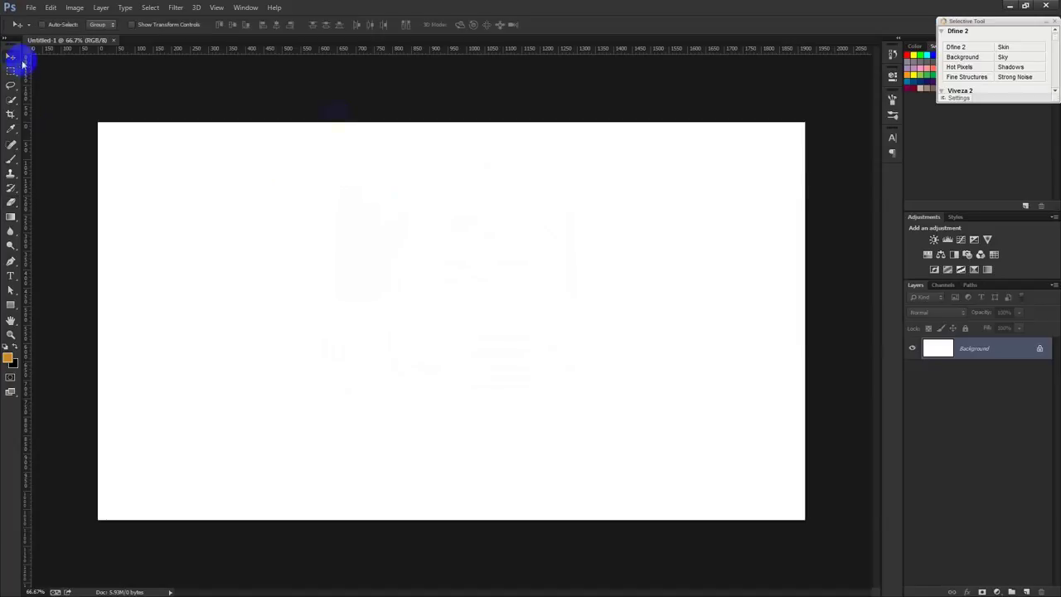
pyautogui.click(7, 362)
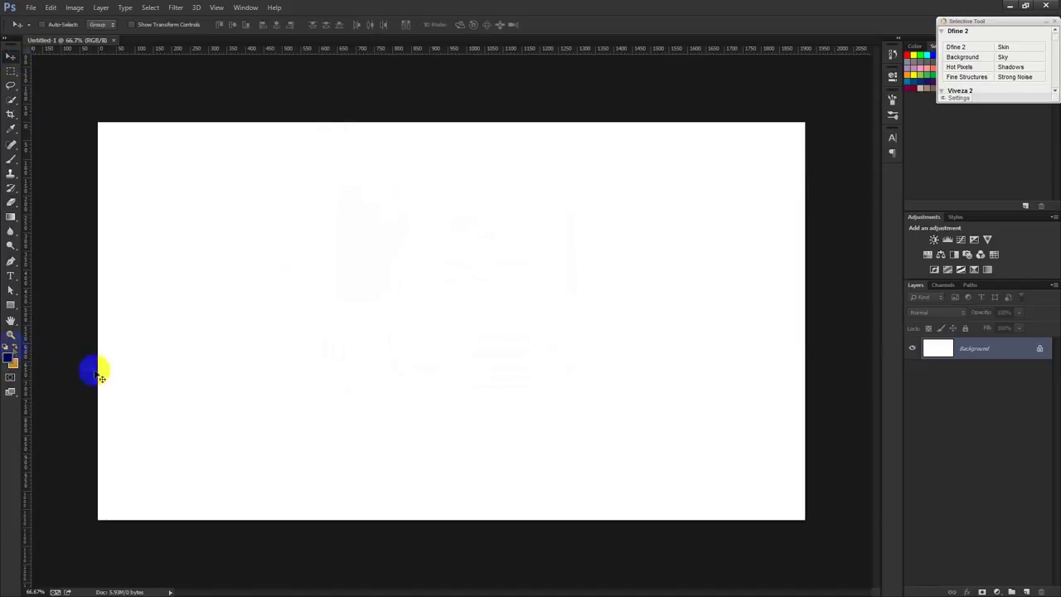
pyautogui.hotkey('alt', 'BackSpace')
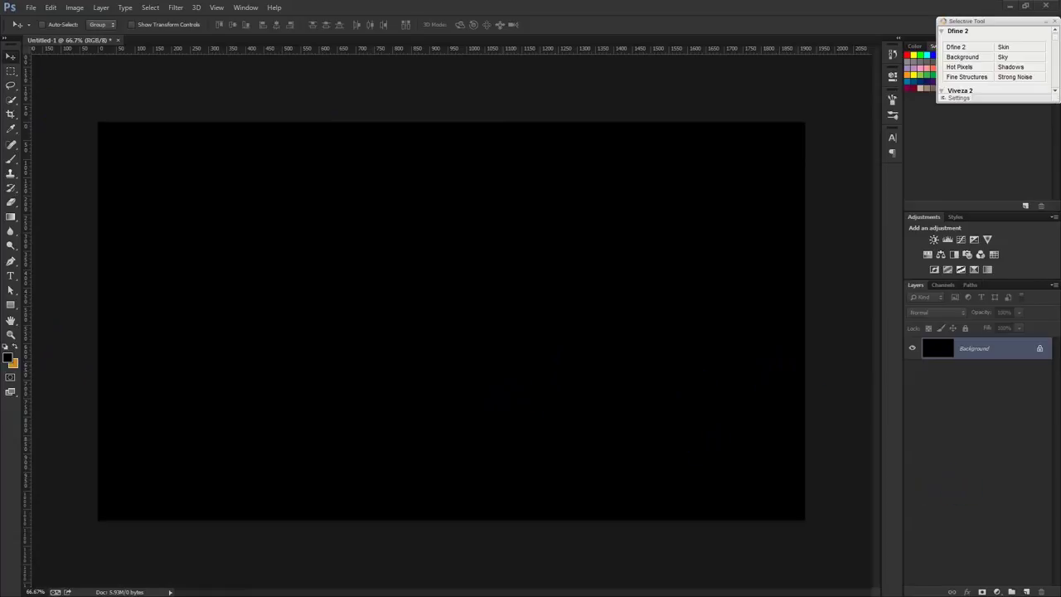
pyautogui.click(667, 366)
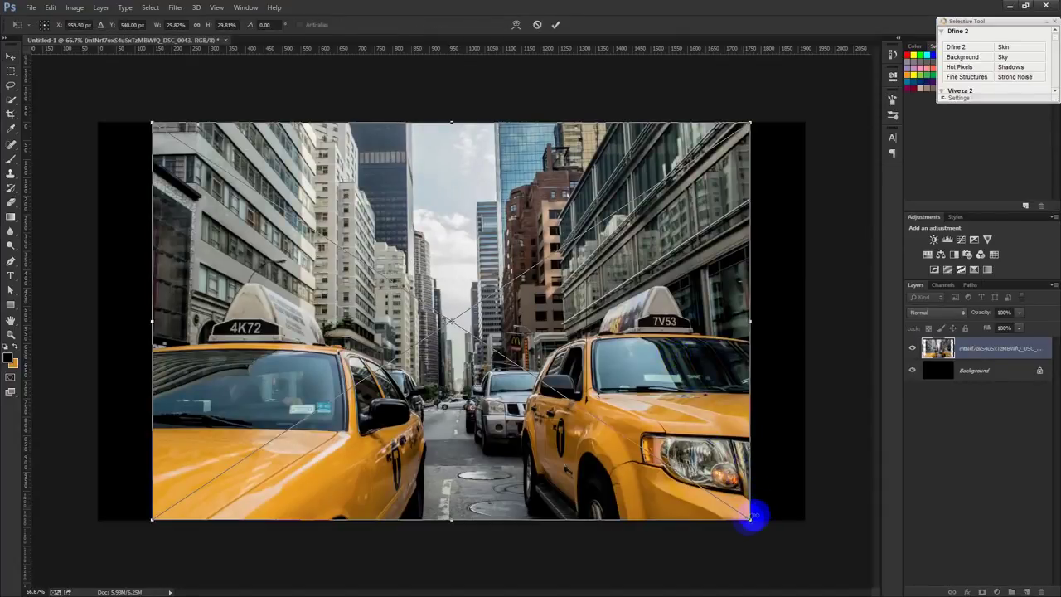
# - Scale the taxi street photo to cover the canvas and set its opacity to 25%
pyautogui.moveTo(750, 520); pyautogui.dragTo(795, 570)
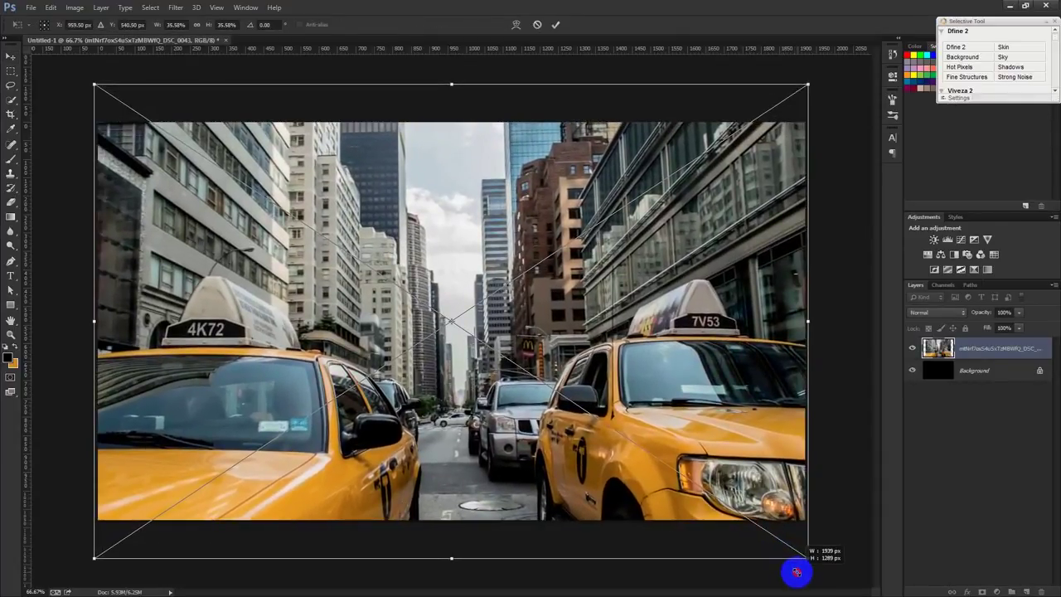
pyautogui.click(557, 25)
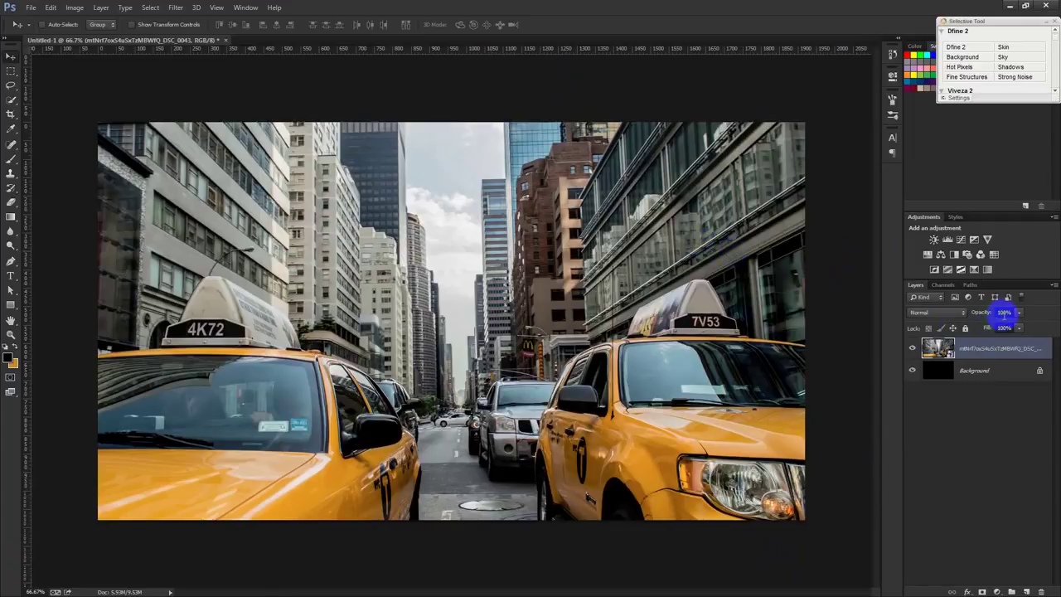
pyautogui.write('50')
pyautogui.press('Return')
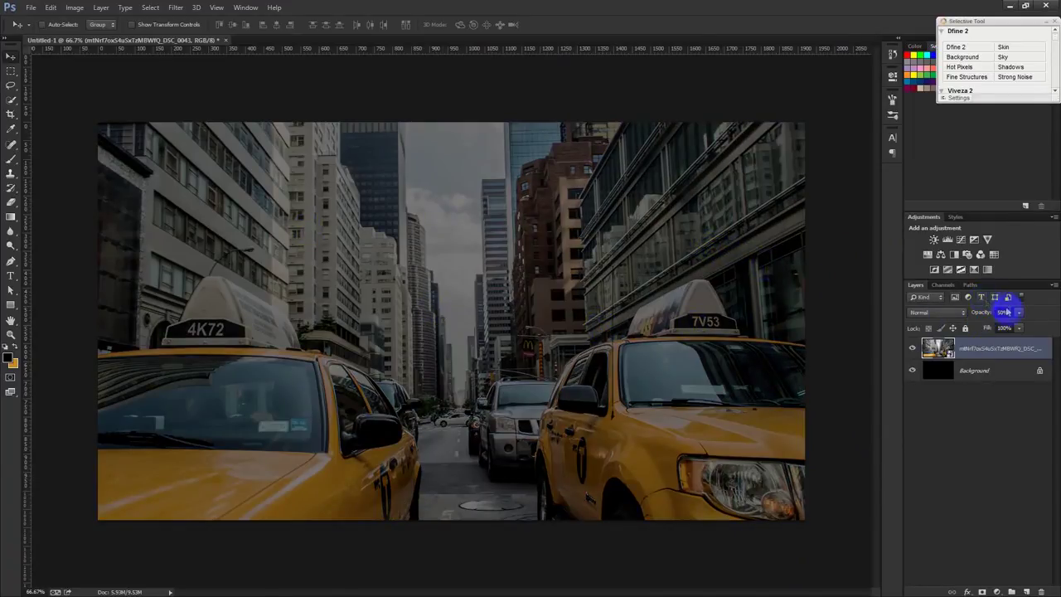
pyautogui.write('30')
pyautogui.press('Return')
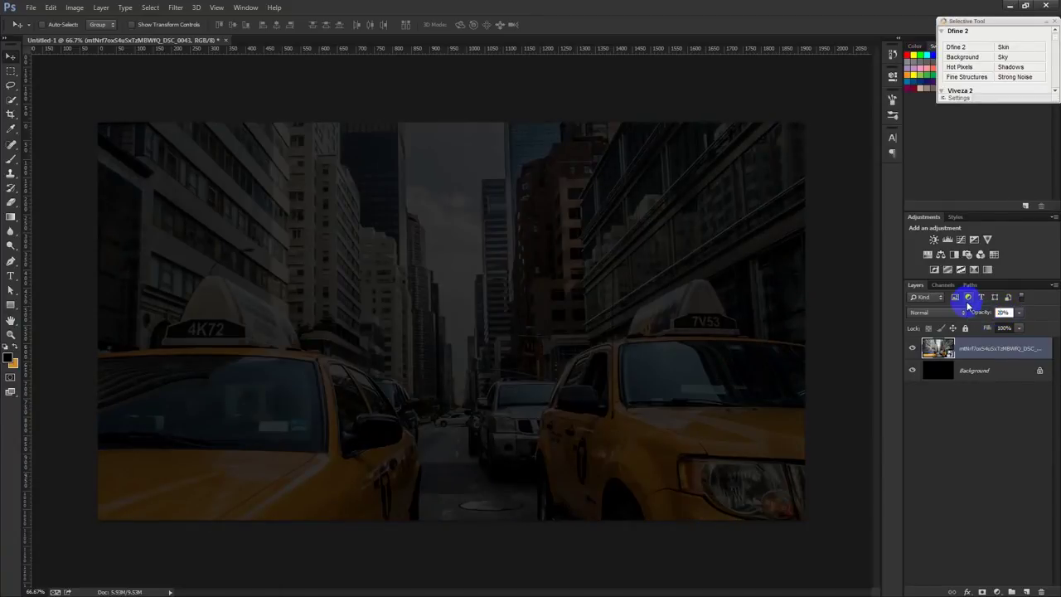
pyautogui.write('25')
pyautogui.press('Return')
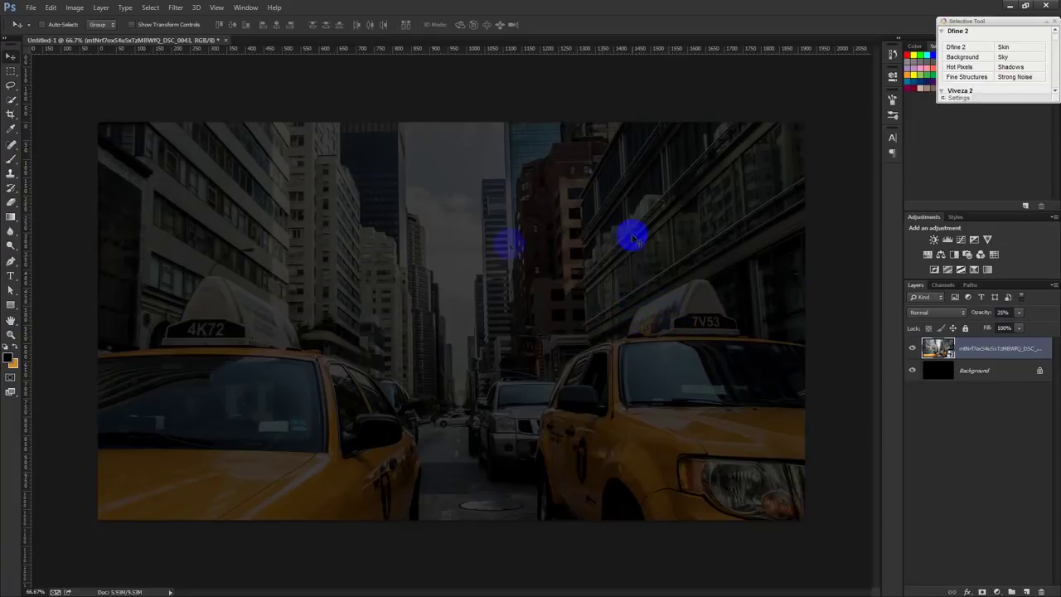
# - Draw a closed wedge shape with the Pen tool in Shape mode, from the top-left to the taxi roof
pyautogui.click(11, 262)
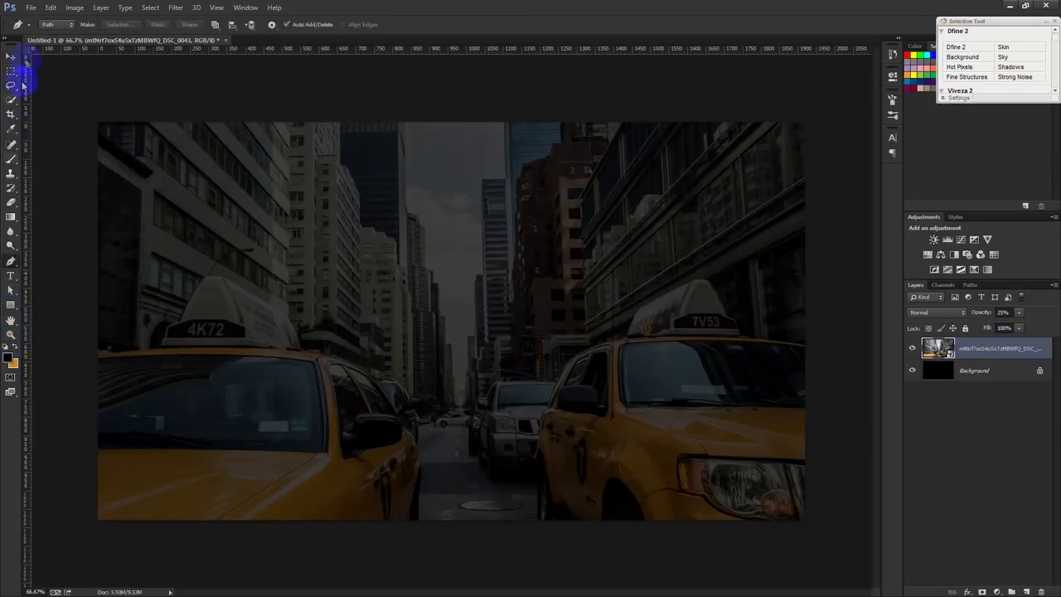
pyautogui.click(48, 26)
pyautogui.click(48, 33)
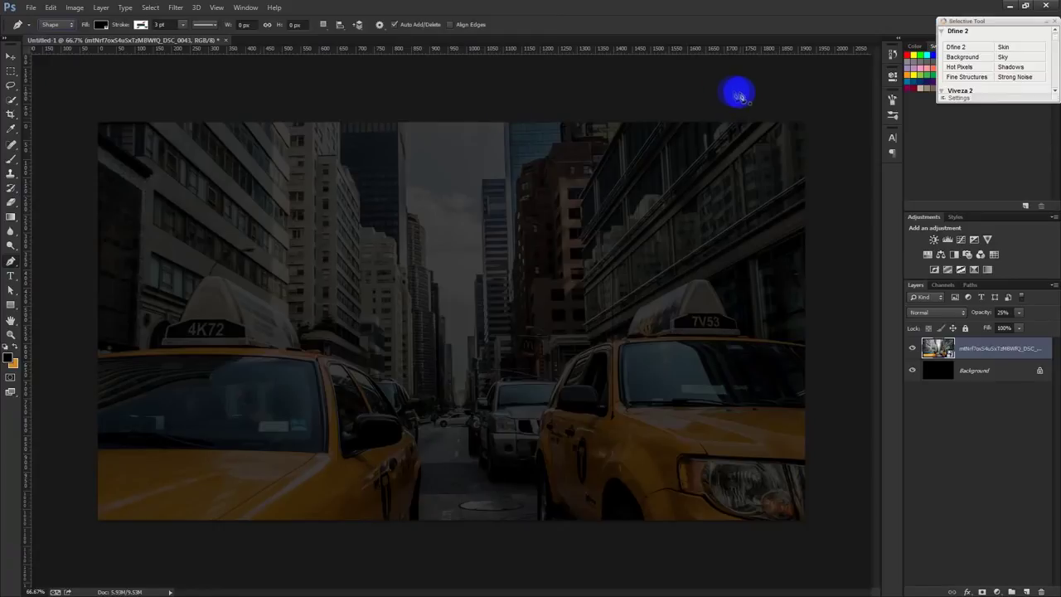
pyautogui.click(695, 76)
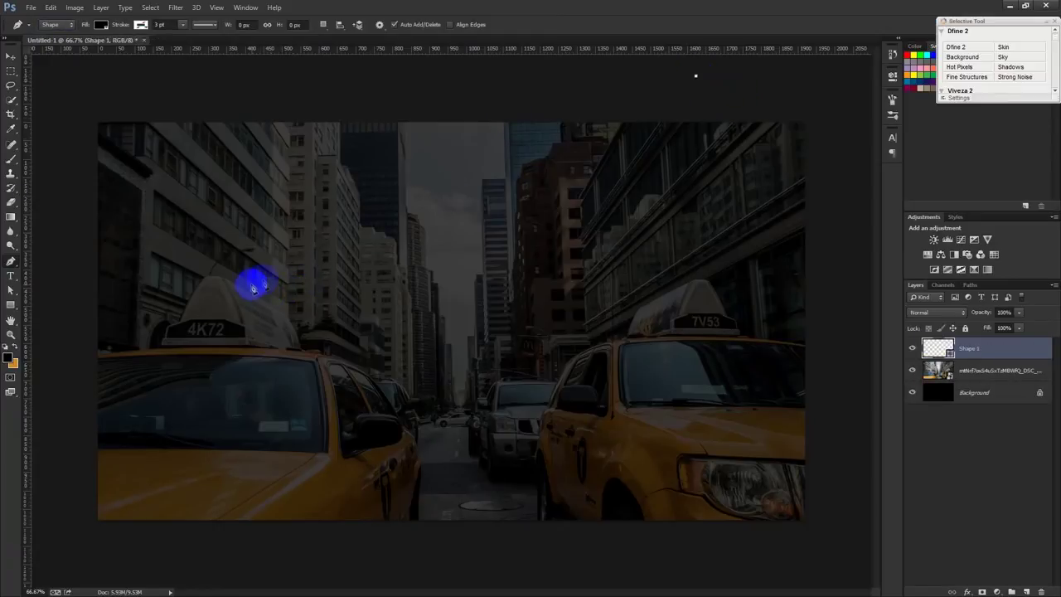
pyautogui.hotkey('ctrl', 'z')
pyautogui.click(162, 97)
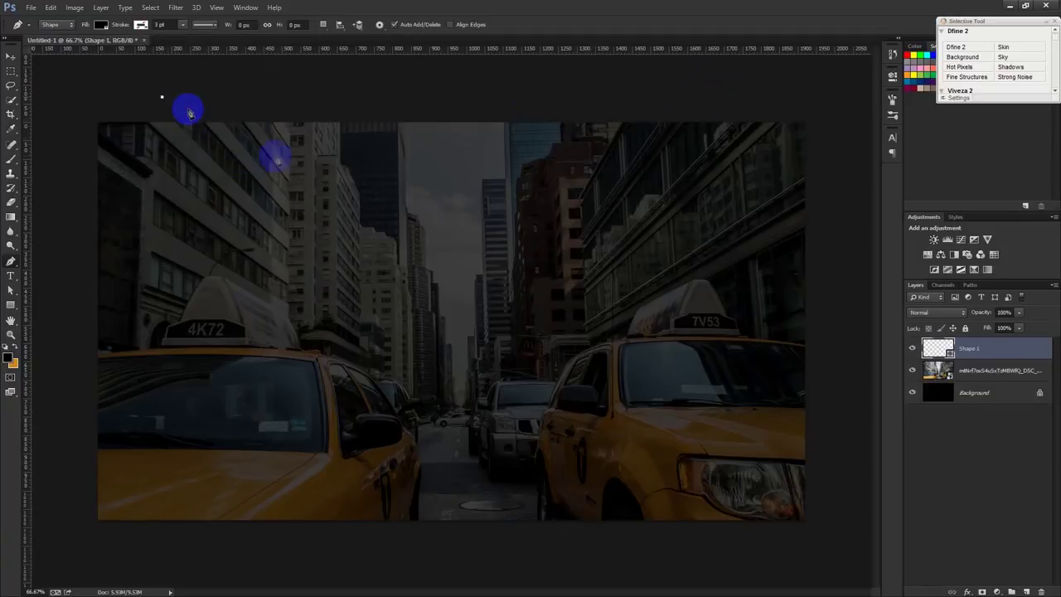
pyautogui.click(651, 275)
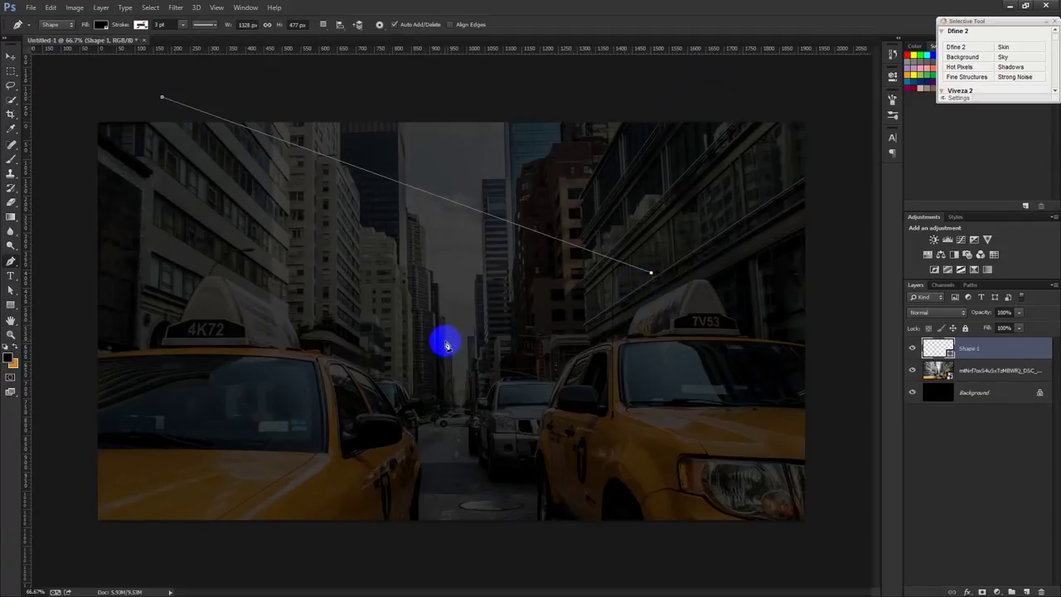
pyautogui.click(646, 309)
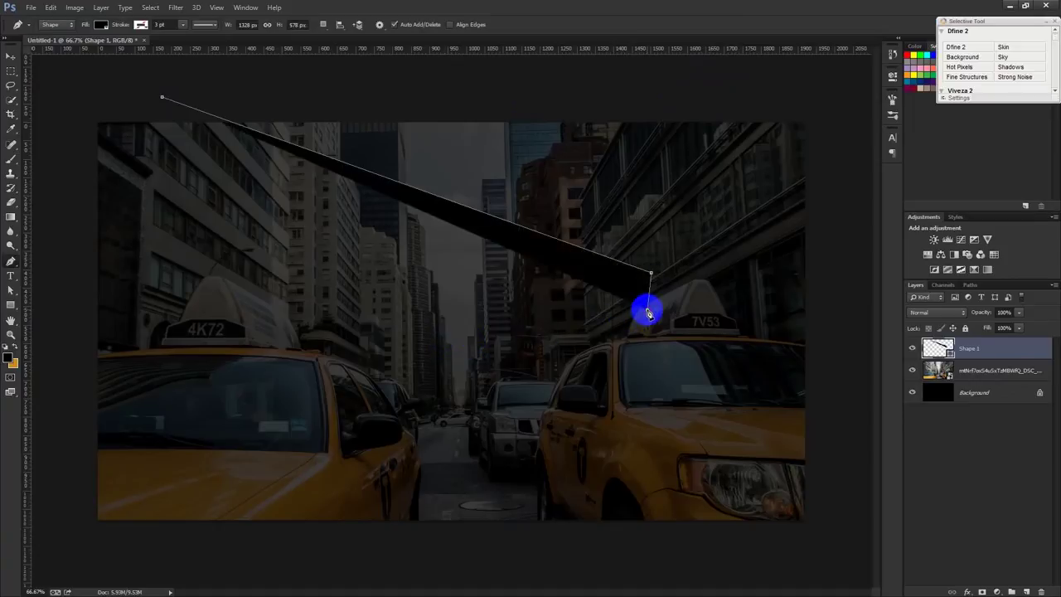
pyautogui.click(50, 290)
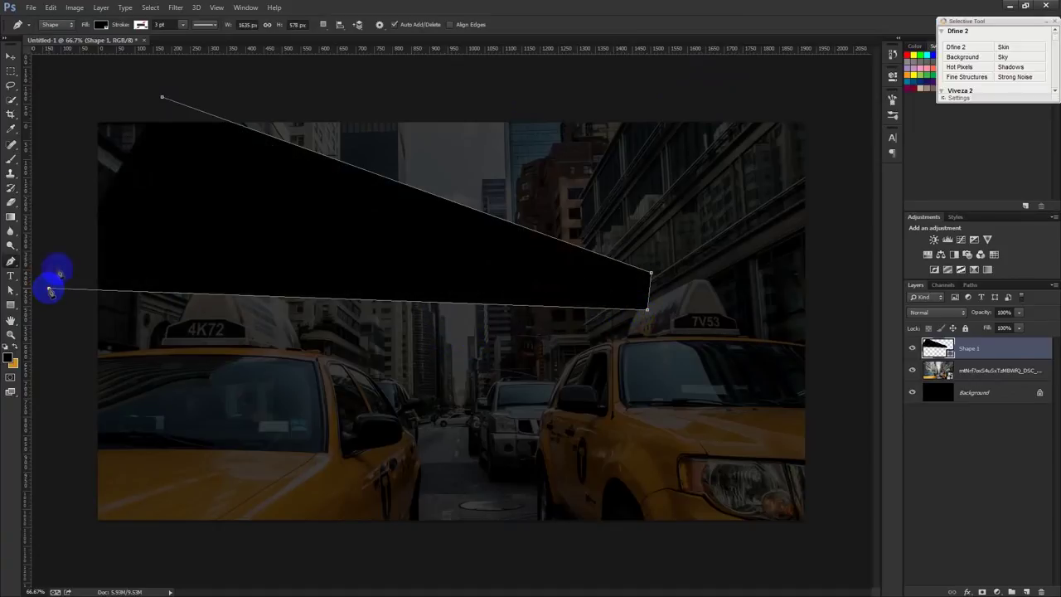
pyautogui.click(57, 85)
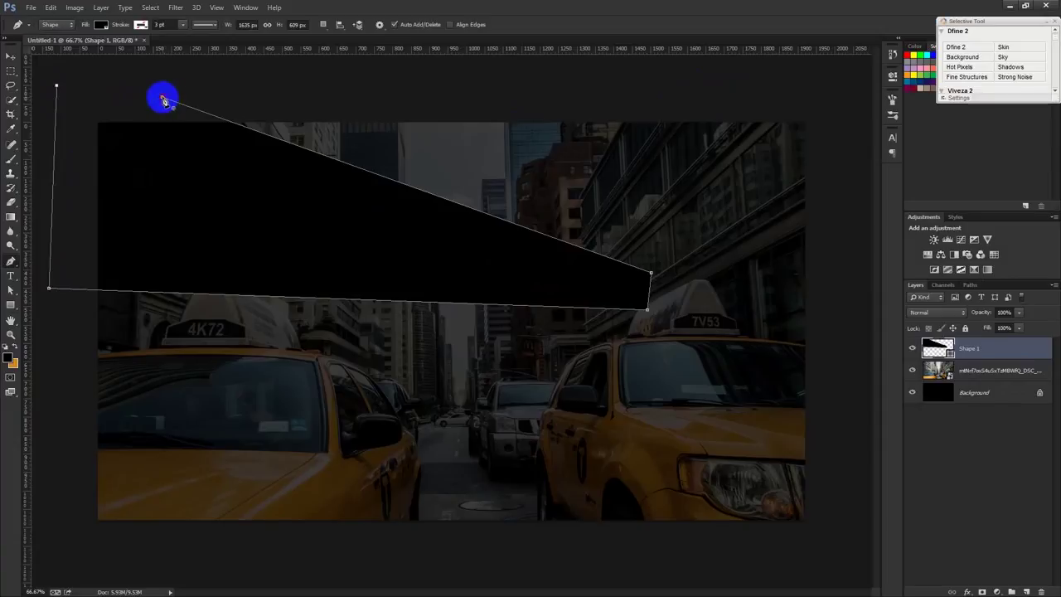
pyautogui.click(162, 99)
# - Rotate and position the wedge so it narrows onto the right taxi's roof sign
pyautogui.click(11, 56)
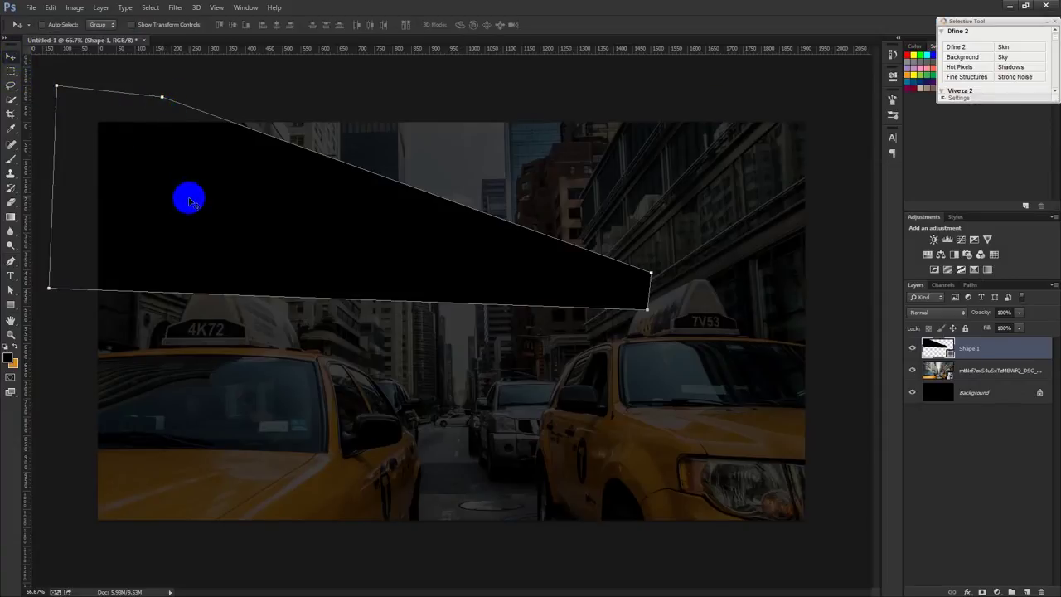
pyautogui.click(190, 202)
pyautogui.click(541, 239)
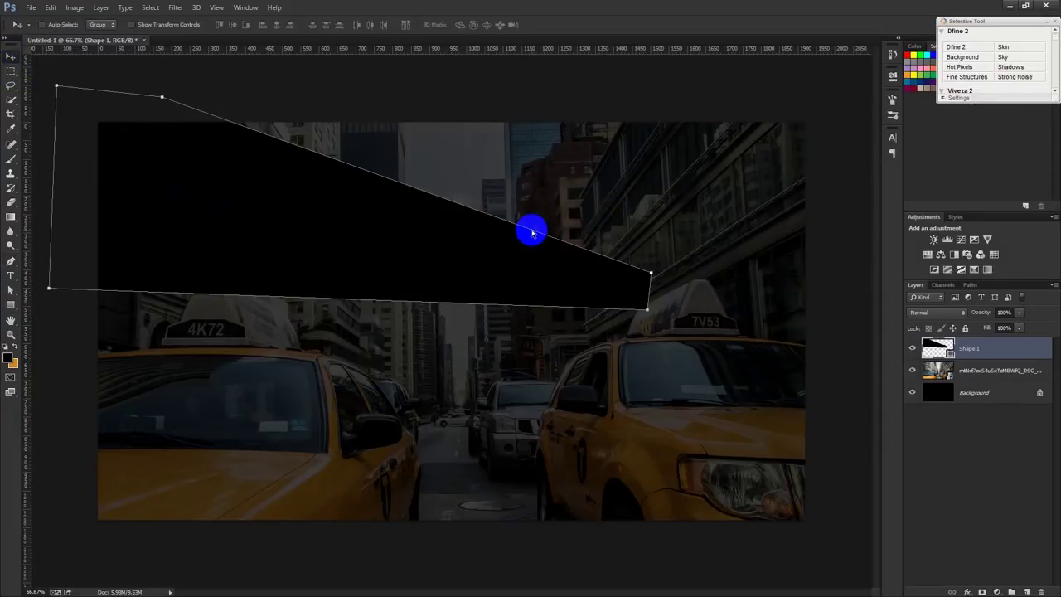
pyautogui.hotkey('ctrl', 't')
pyautogui.moveTo(769, 199); pyautogui.dragTo(779, 282)
pyautogui.moveTo(539, 236); pyautogui.dragTo(603, 189)
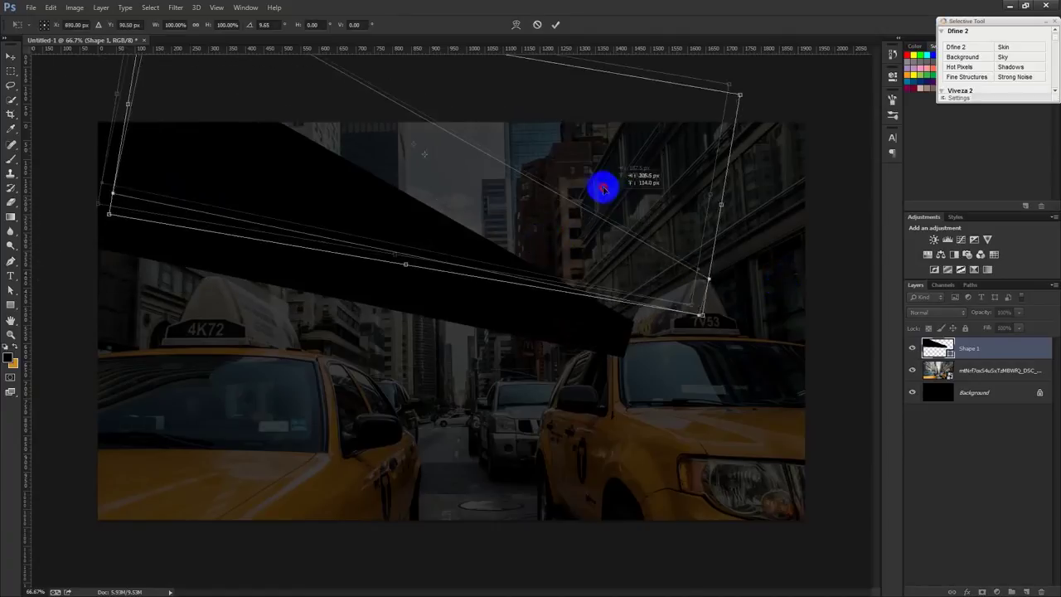
pyautogui.moveTo(795, 273); pyautogui.dragTo(848, 296)
pyautogui.moveTo(611, 267); pyautogui.dragTo(632, 268)
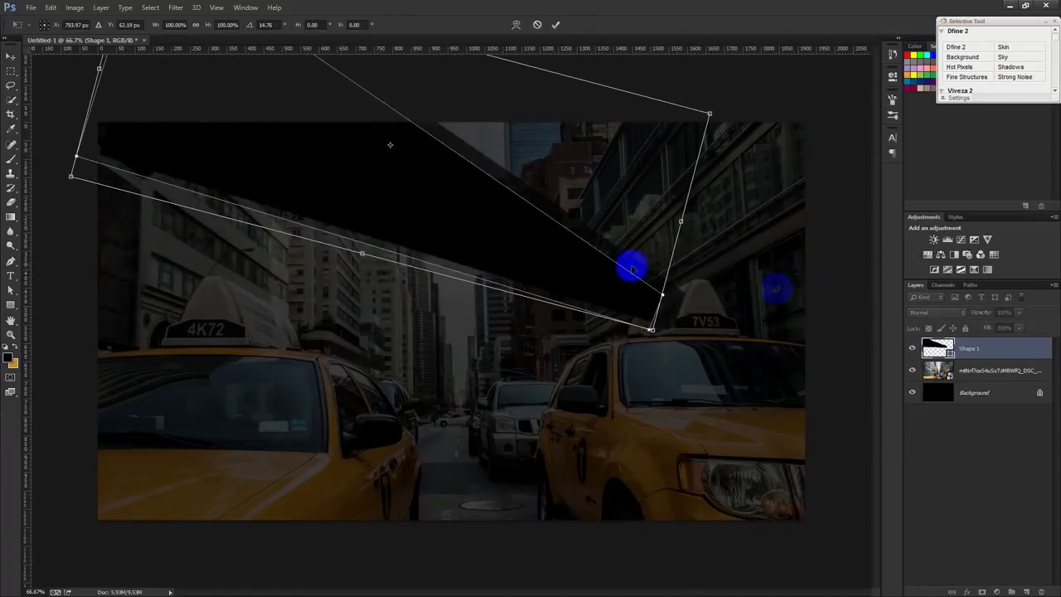
pyautogui.click(556, 24)
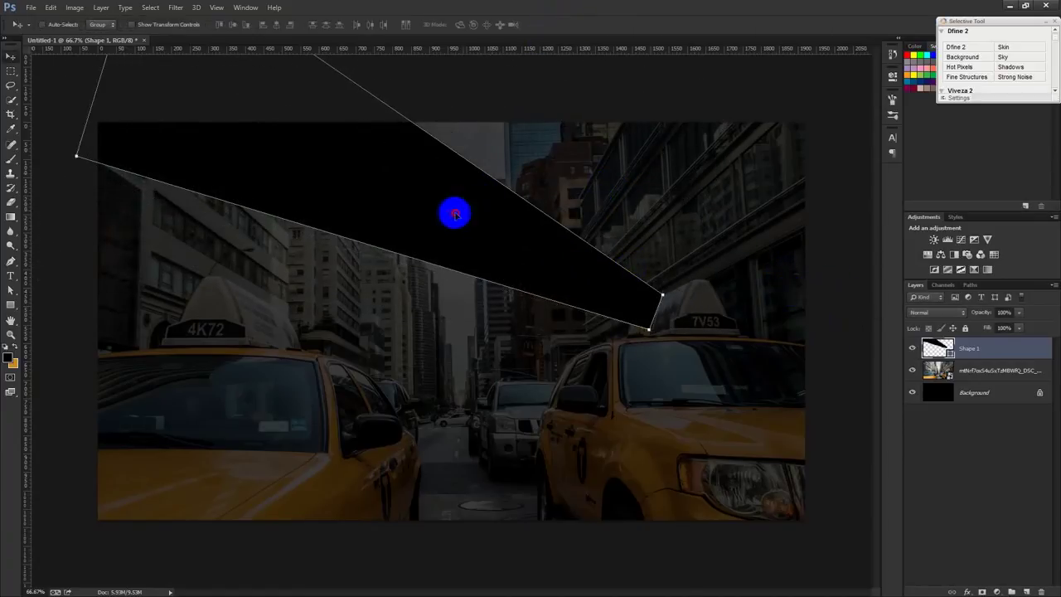
# - Colour the beam crimson #ff0048 in Color blend mode and Alt-drag a copy lower
pyautogui.doubleClick(936, 348)
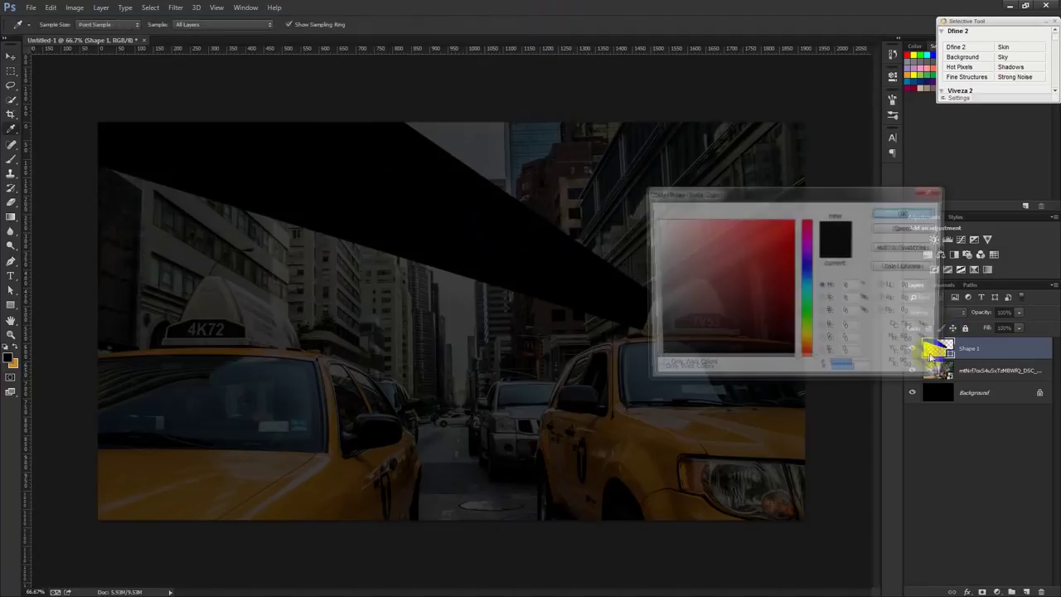
pyautogui.moveTo(783, 269)
pyautogui.mouseDown()
pyautogui.moveTo(814, 214)
pyautogui.moveTo(810, 231)
pyautogui.mouseUp()
pyautogui.click(907, 212)
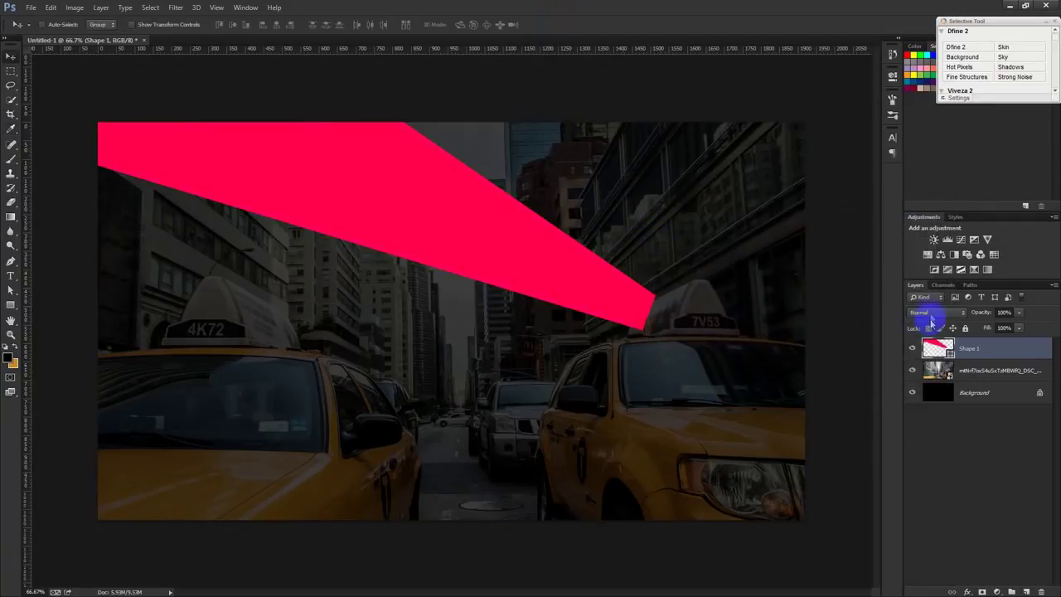
pyautogui.click(935, 312)
pyautogui.click(921, 298)
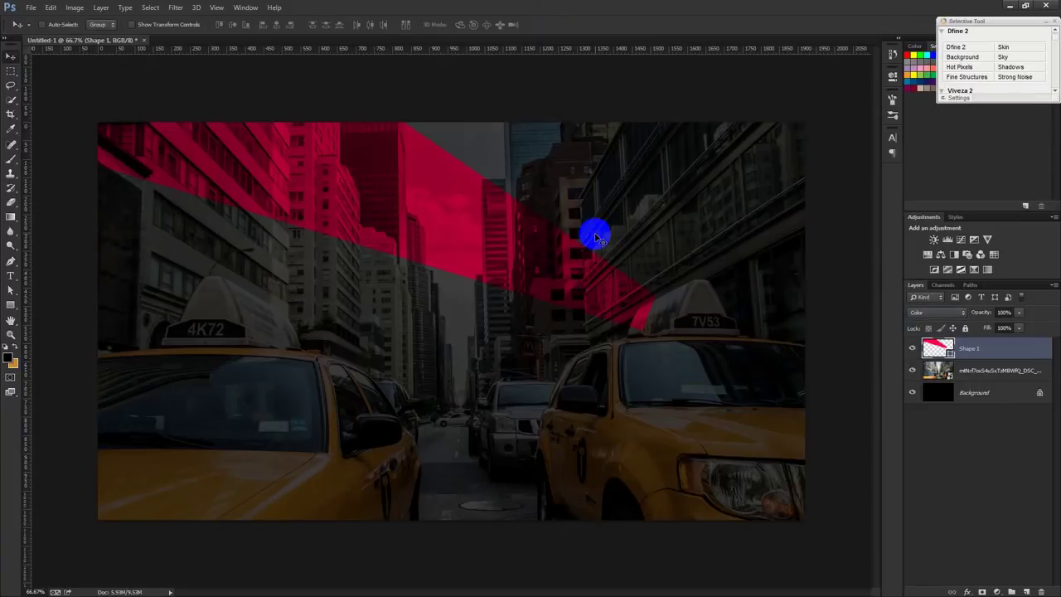
pyautogui.moveTo(980, 313); pyautogui.dragTo(957, 317)
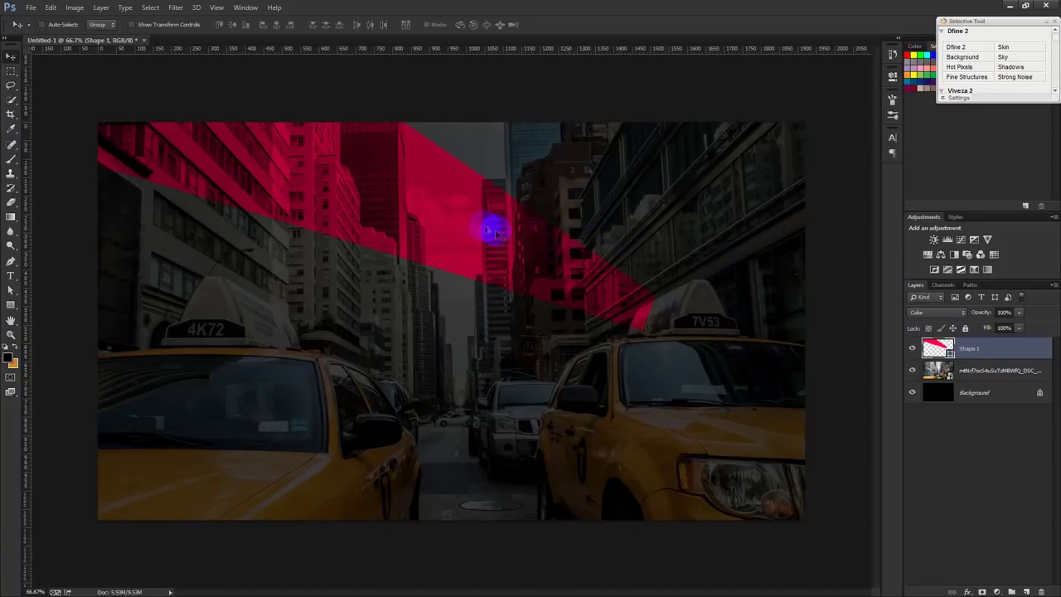
pyautogui.moveTo(485, 228); pyautogui.dragTo(504, 320)
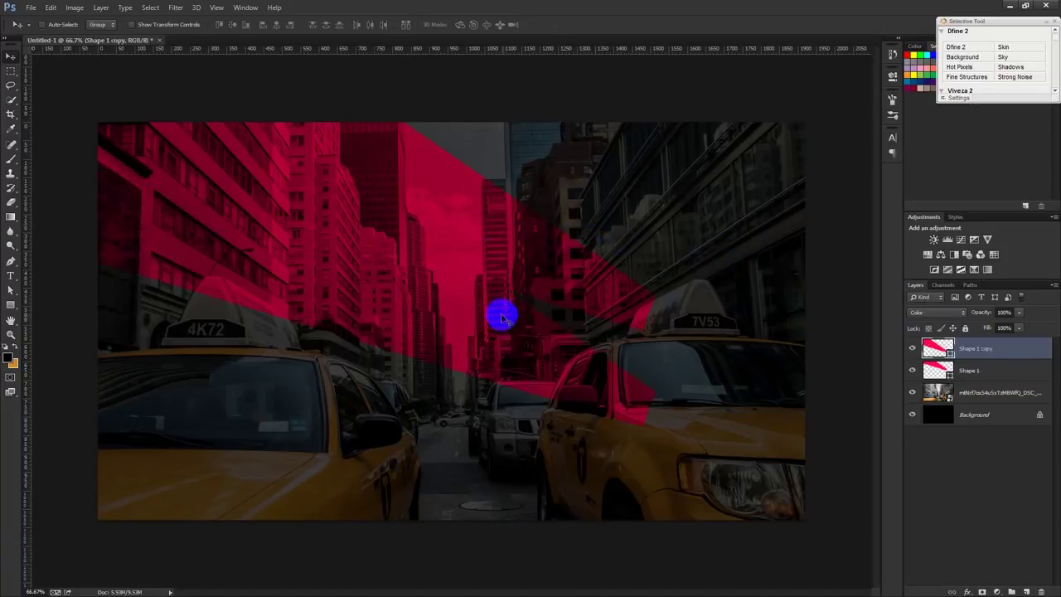
# - Flip the Shape 1 copy vertically, then scale and angle it across the lower street
pyautogui.hotkey('ctrl', 't')
pyautogui.rightClick(502, 318)
pyautogui.click(543, 495)
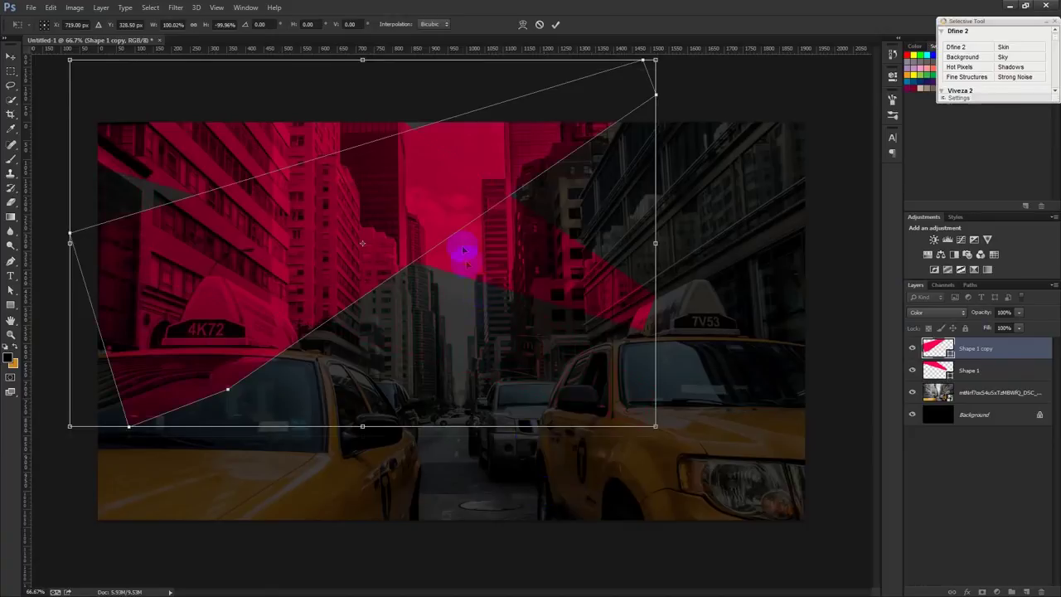
pyautogui.moveTo(462, 248); pyautogui.dragTo(497, 426)
pyautogui.moveTo(699, 237)
pyautogui.mouseDown()
pyautogui.moveTo(620, 283)
pyautogui.moveTo(610, 315)
pyautogui.mouseUp()
pyautogui.moveTo(766, 352)
pyautogui.mouseDown()
pyautogui.moveTo(771, 263)
pyautogui.moveTo(428, 386)
pyautogui.moveTo(474, 438)
pyautogui.moveTo(685, 406)
pyautogui.moveTo(710, 359)
pyautogui.moveTo(466, 367)
pyautogui.moveTo(471, 375)
pyautogui.mouseUp()
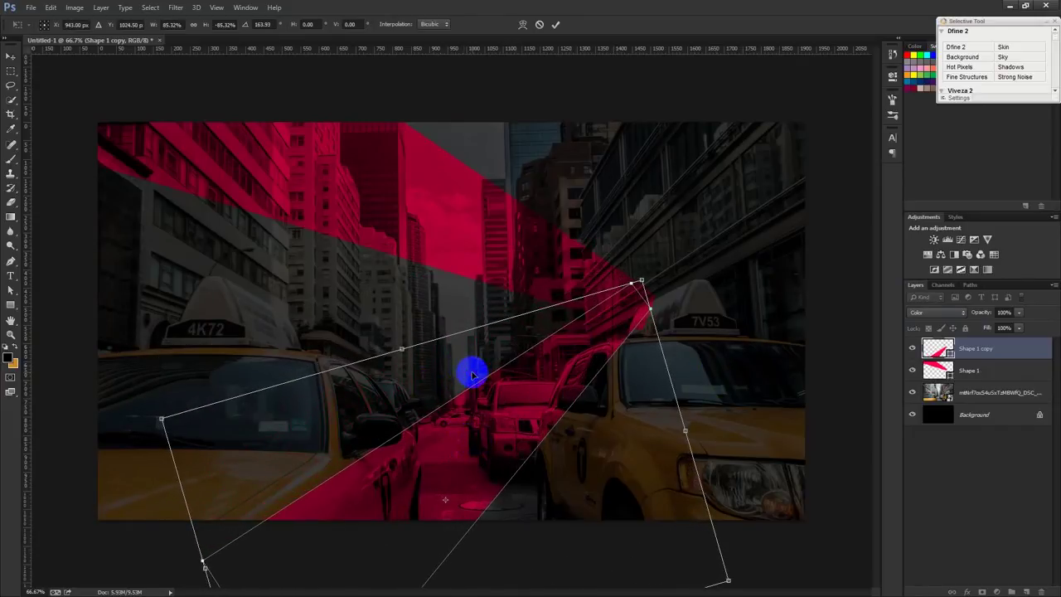
pyautogui.press('Return')
# - Recolour the copied beam blue #0078ff and shift both beam layers slightly left
pyautogui.doubleClick(936, 348)
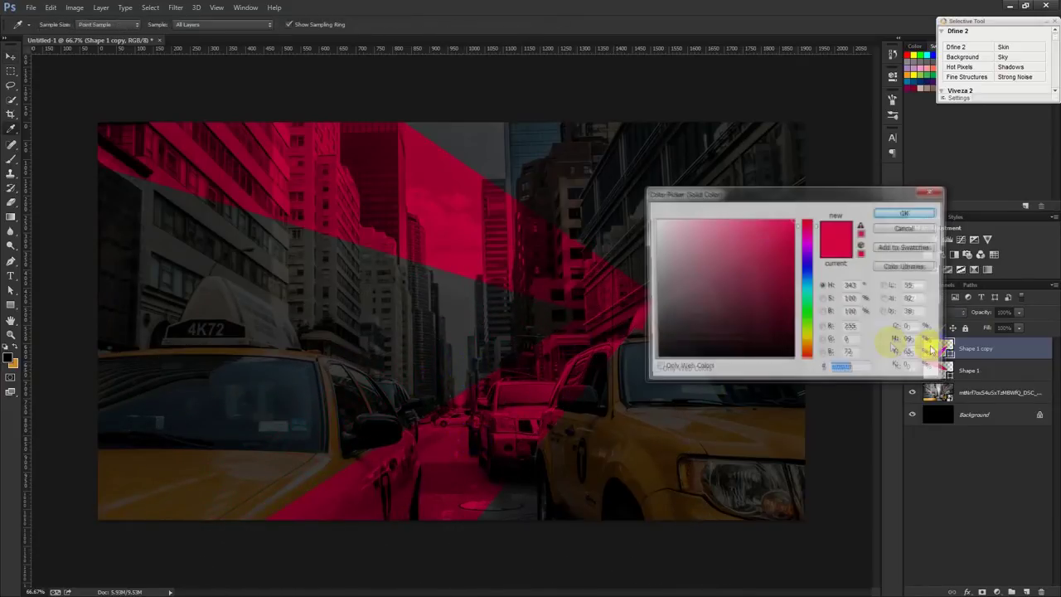
pyautogui.click(808, 342)
pyautogui.moveTo(808, 347); pyautogui.dragTo(812, 280)
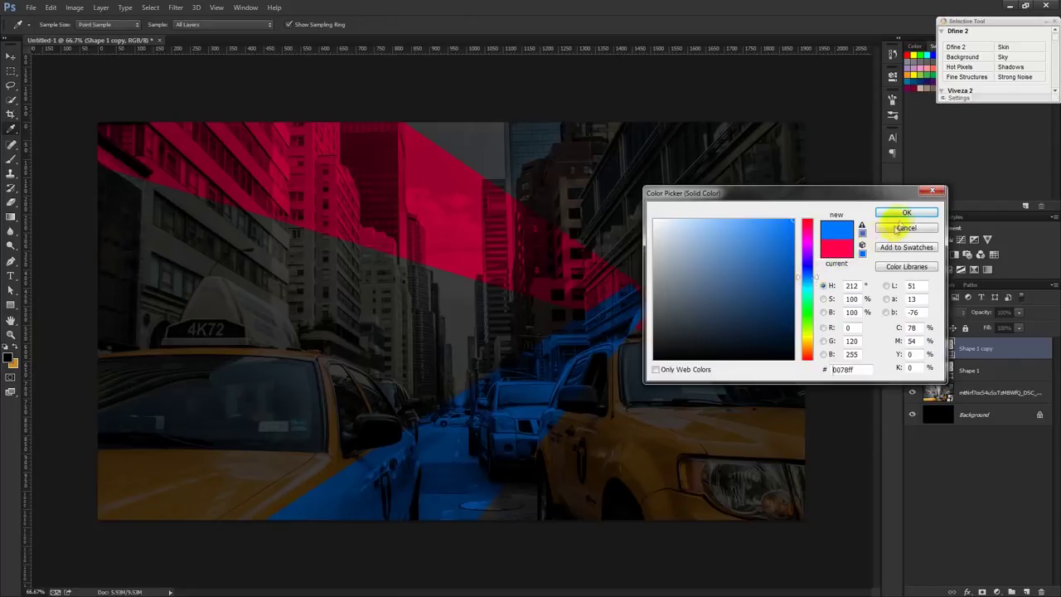
pyautogui.click(906, 213)
pyautogui.keyDown('shift'); pyautogui.click(969, 370); pyautogui.keyUp('shift')
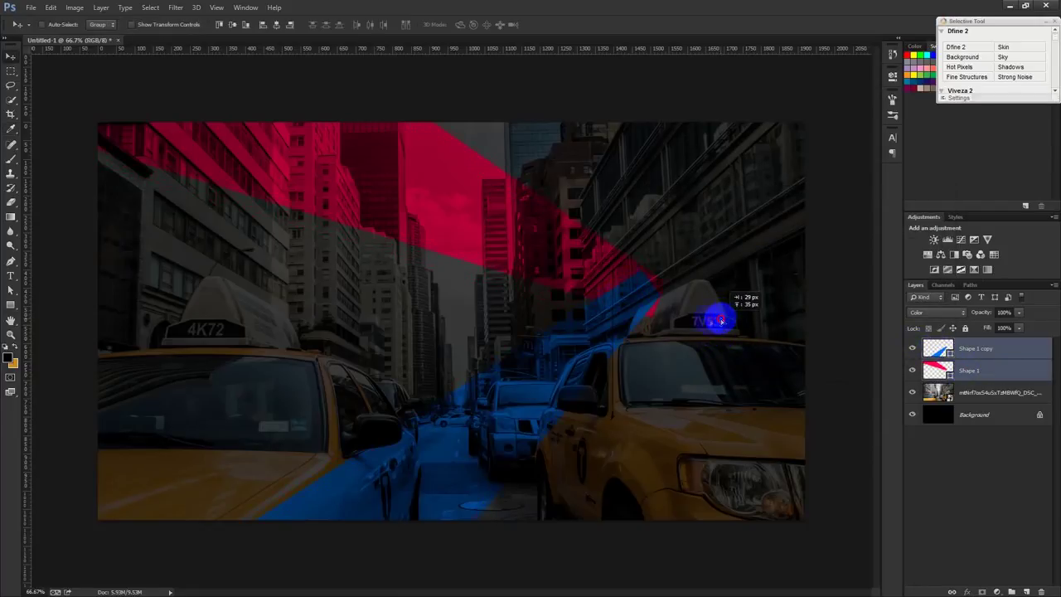
pyautogui.moveTo(721, 320); pyautogui.dragTo(707, 323)
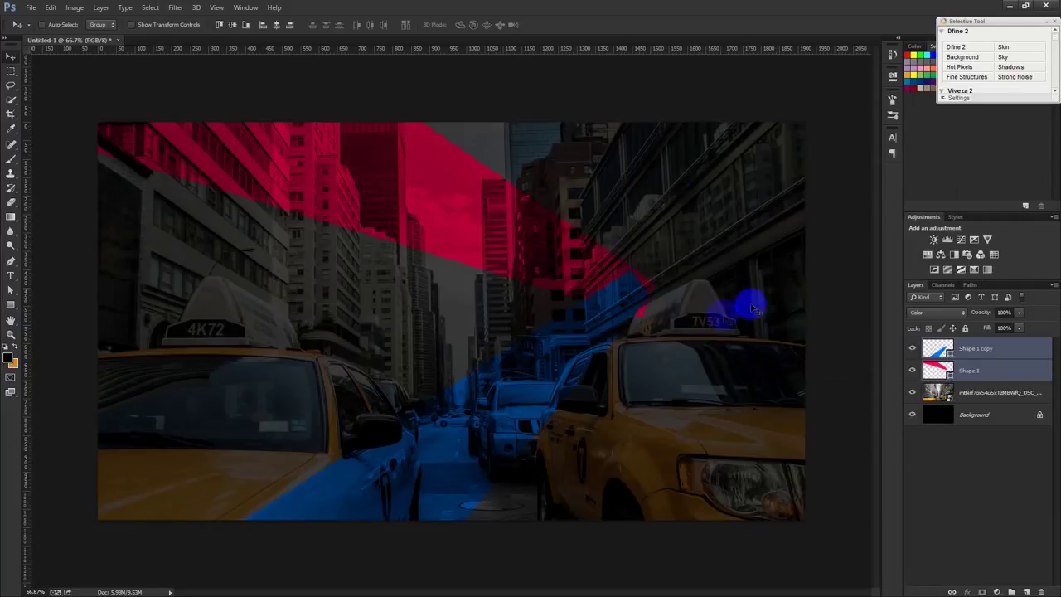
pyautogui.scroll(1, 696, 314)
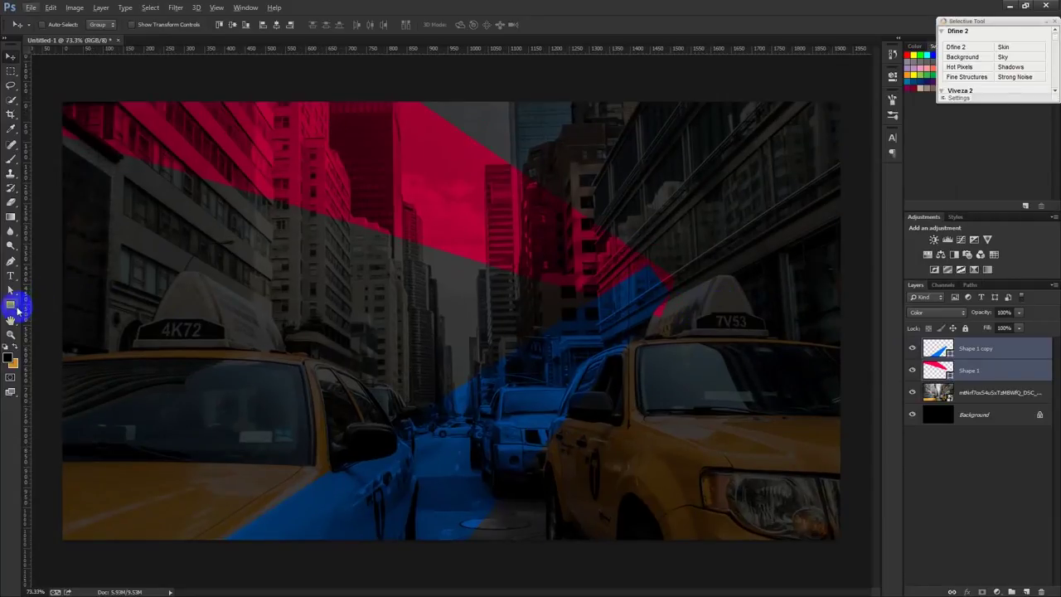
# - Draw a black circle with the Ellipse Tool and move it over the right side of the street
pyautogui.click(11, 305)
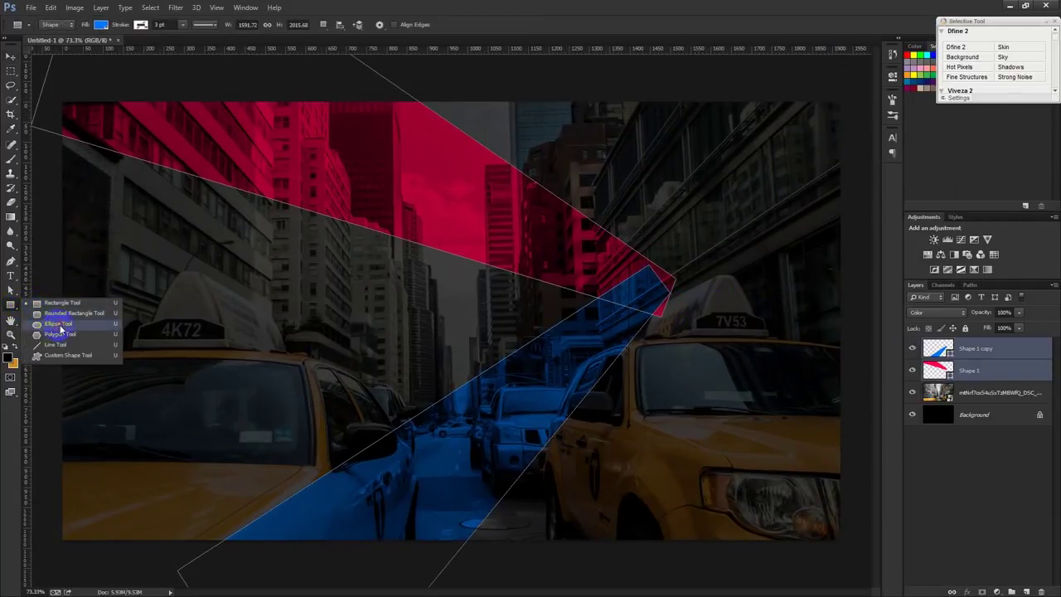
pyautogui.click(60, 324)
pyautogui.click(1025, 587)
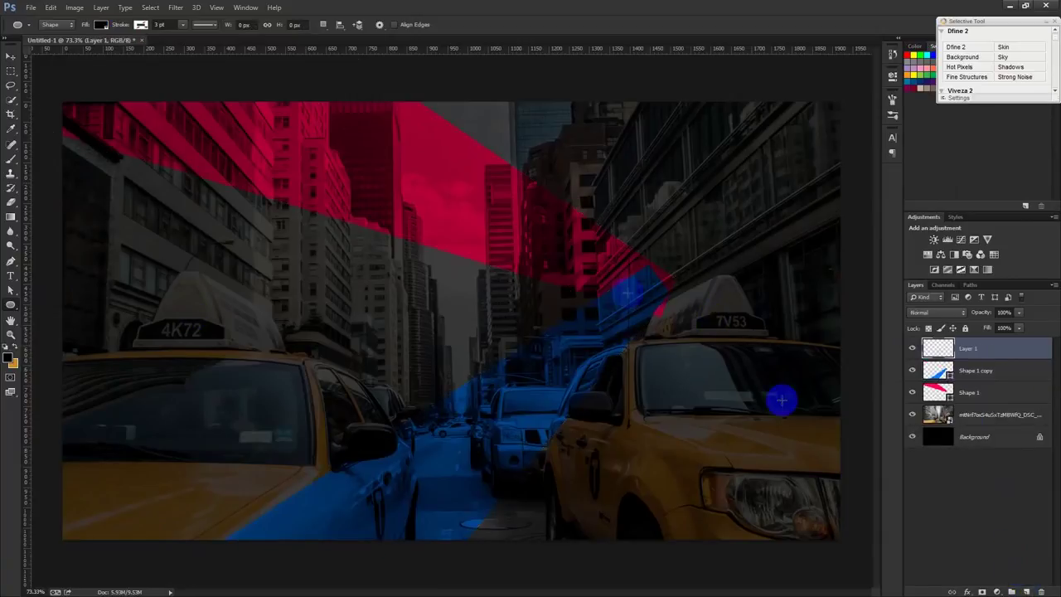
pyautogui.moveTo(586, 246); pyautogui.dragTo(254, 59)
pyautogui.click(10, 56)
pyautogui.moveTo(610, 249); pyautogui.dragTo(644, 289)
pyautogui.click(861, 70)
pyautogui.moveTo(680, 241); pyautogui.dragTo(686, 255)
# - Enlarge the circle to about 130% and fine-tune its position over both beams
pyautogui.hotkey('ctrl', 't')
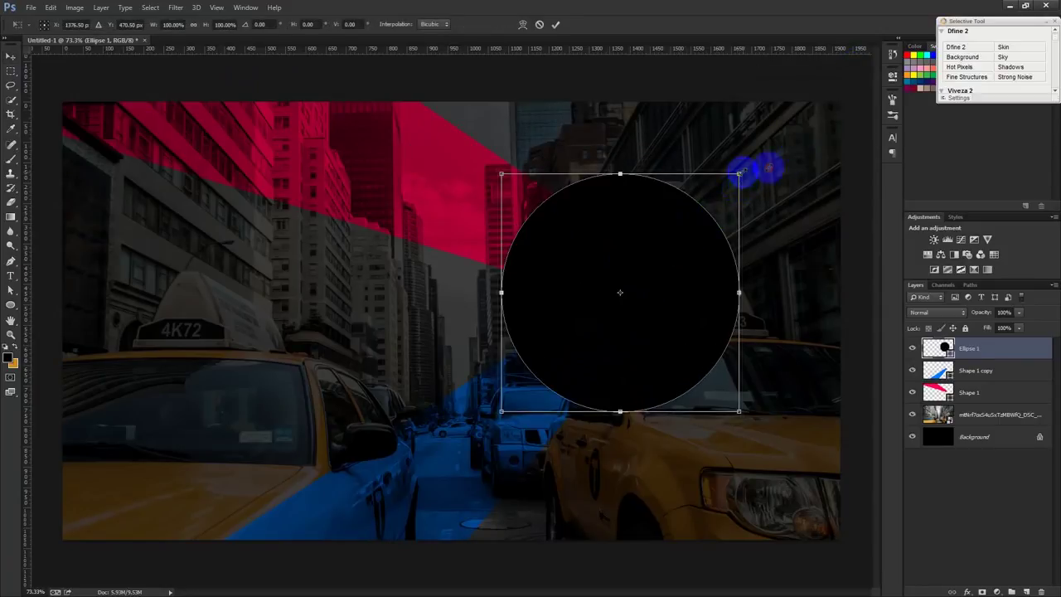
pyautogui.moveTo(739, 172); pyautogui.dragTo(779, 132)
pyautogui.moveTo(713, 230); pyautogui.dragTo(716, 224)
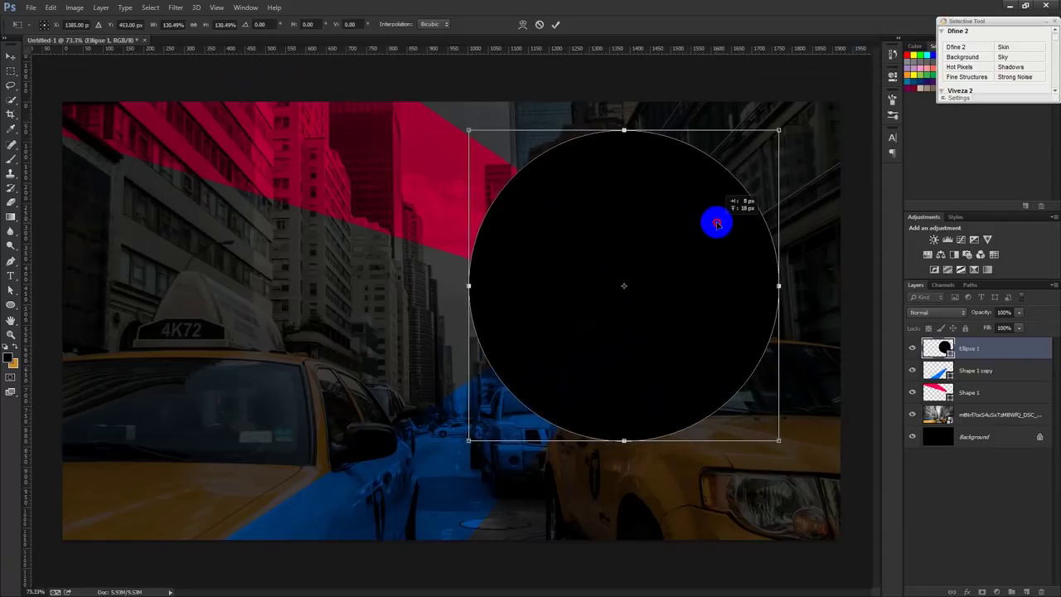
pyautogui.press('Return')
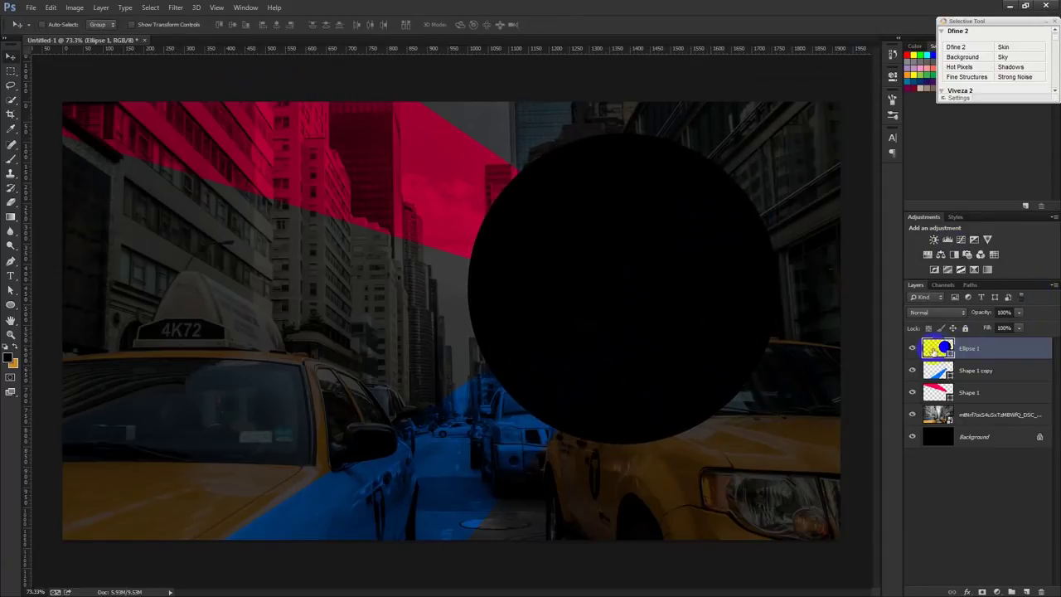
pyautogui.moveTo(623, 215); pyautogui.dragTo(630, 208)
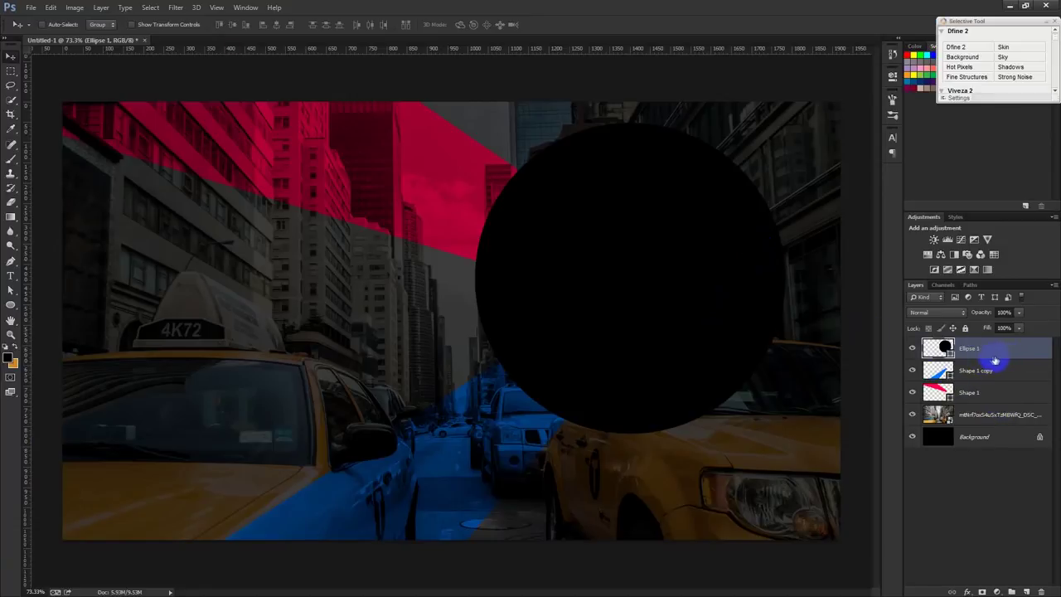
pyautogui.moveTo(663, 196); pyautogui.dragTo(669, 217)
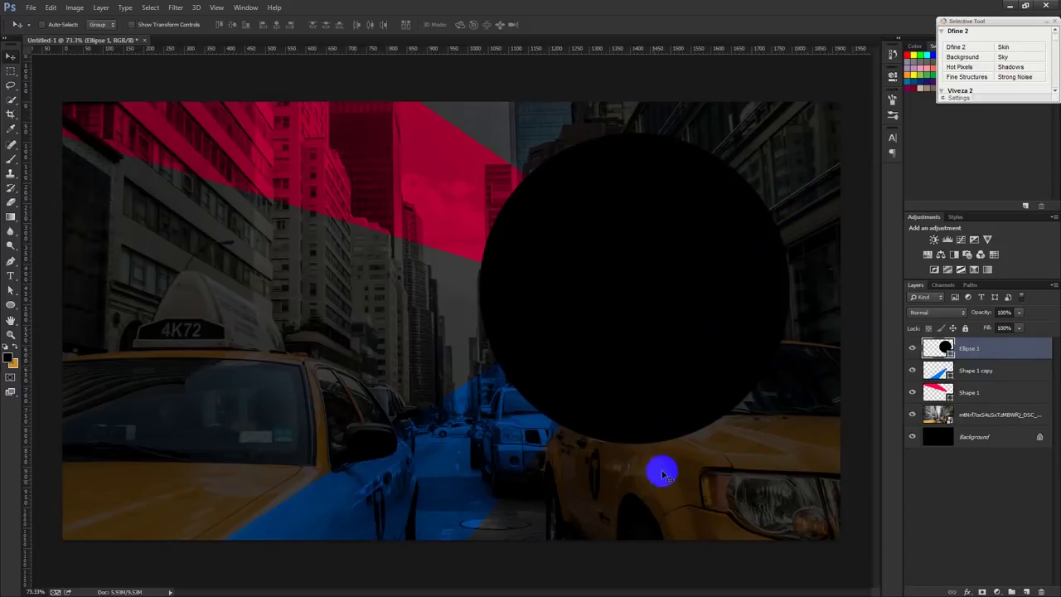
pyautogui.click(11, 261)
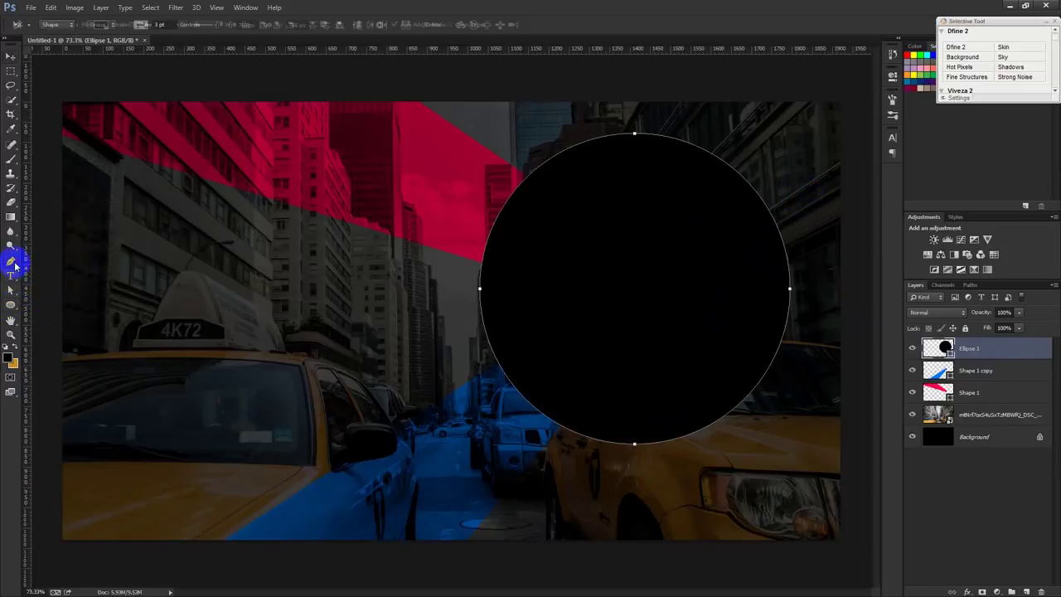
# - Draw a triangle with the Pen tool and paste it into the Ellipse 1 shape
pyautogui.moveTo(790, 195); pyautogui.dragTo(778, 219)
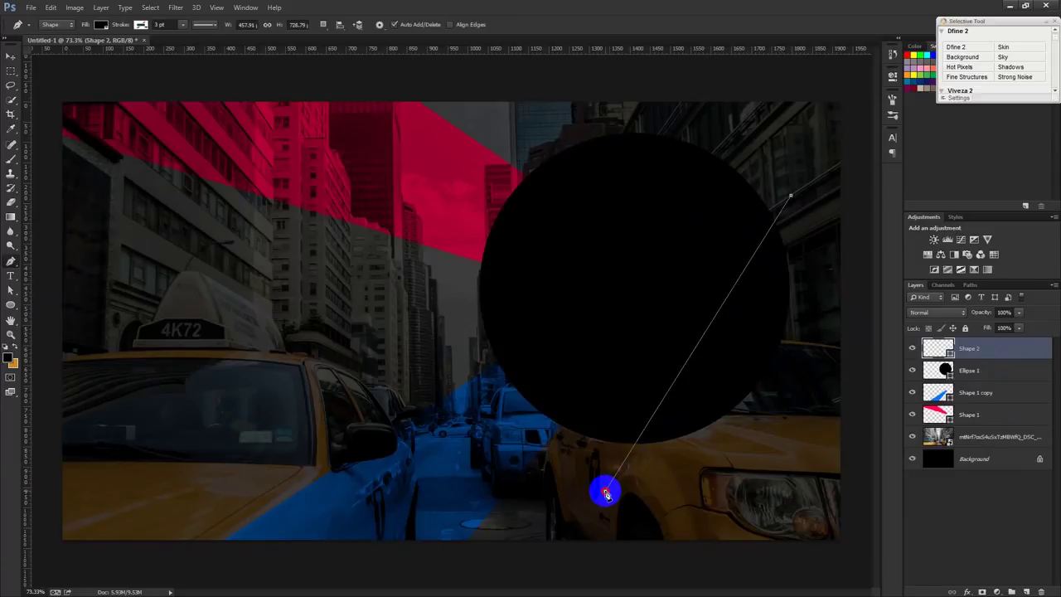
pyautogui.click(849, 479)
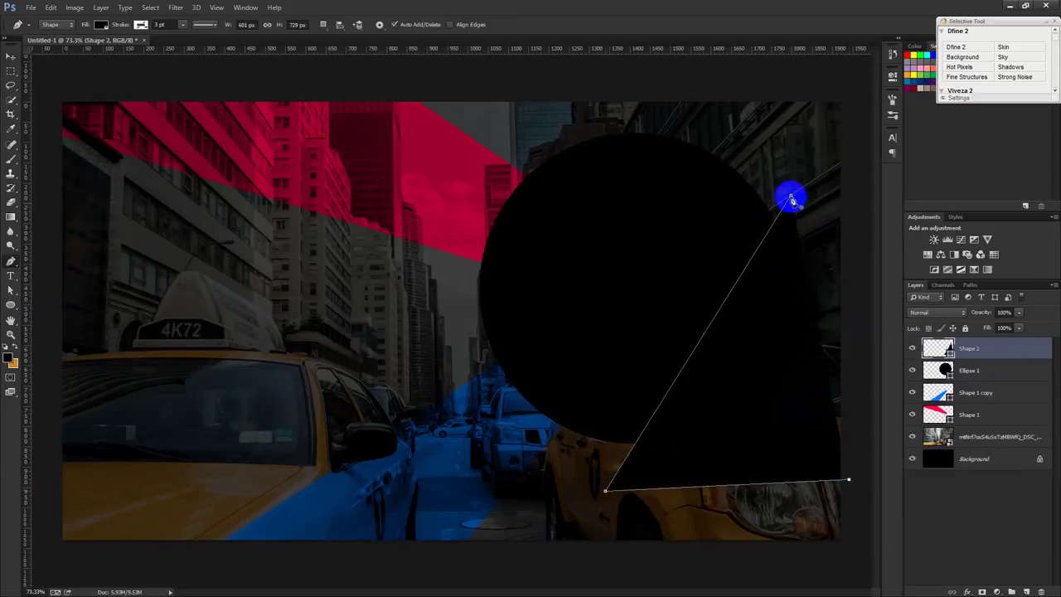
pyautogui.click(791, 197)
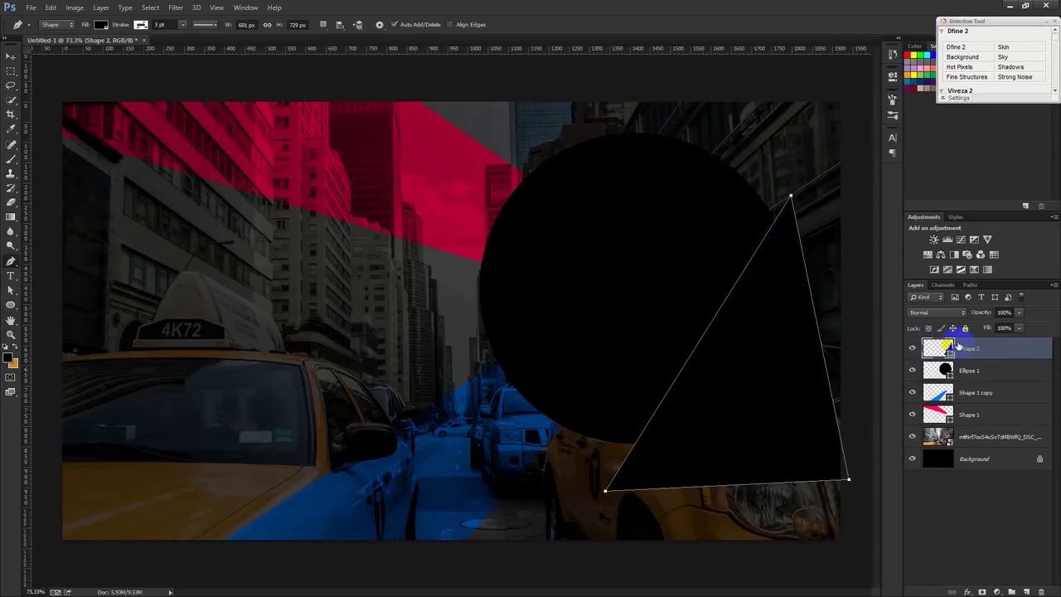
pyautogui.moveTo(724, 287); pyautogui.dragTo(709, 272)
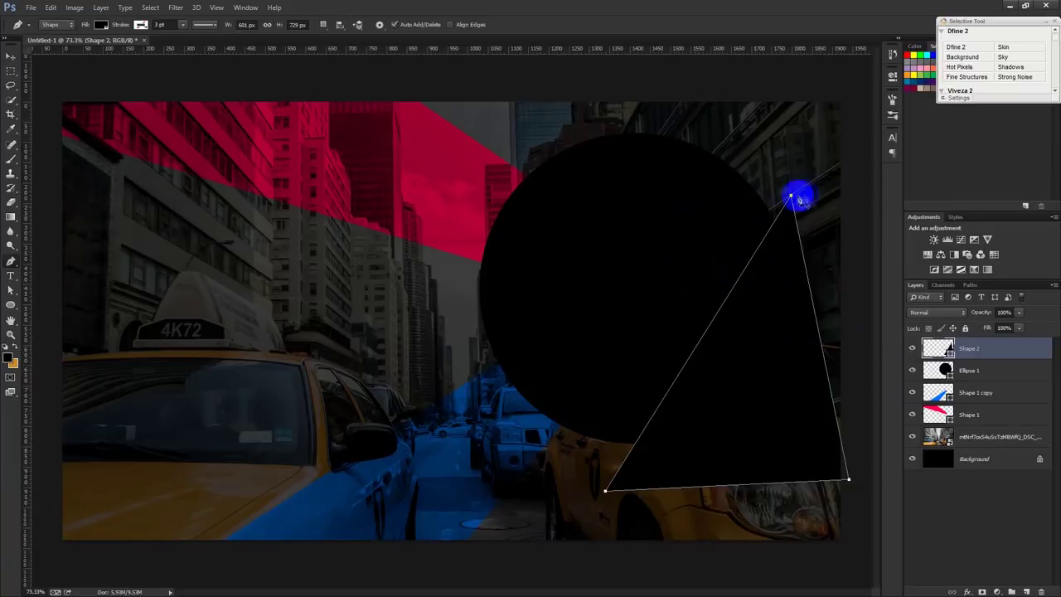
pyautogui.click(1040, 591)
pyautogui.hotkey('ctrl', 'v')
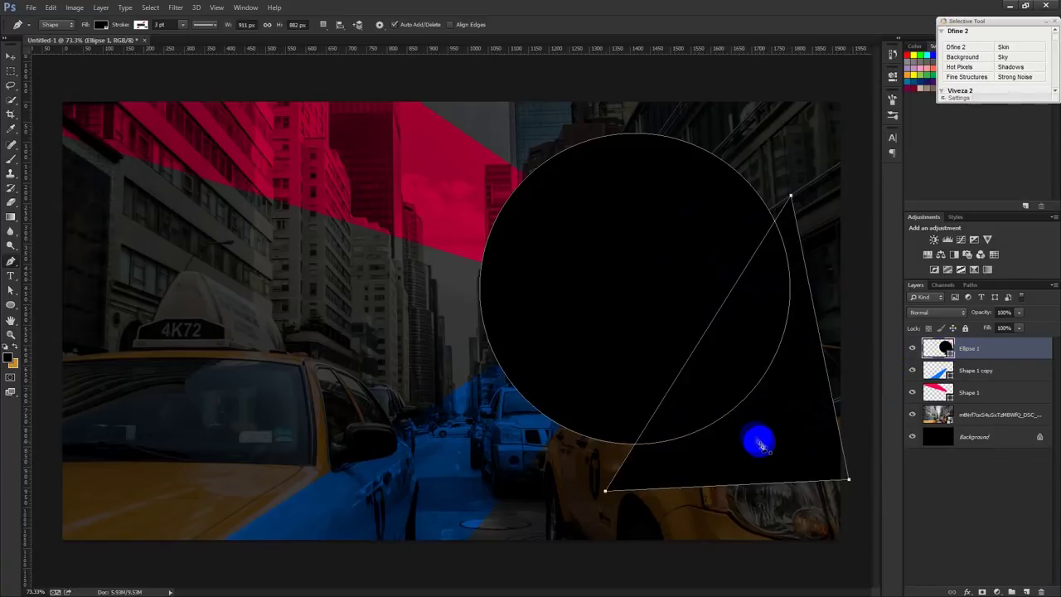
# - Subtract the triangle from the circle and merge the shape components
pyautogui.click(323, 26)
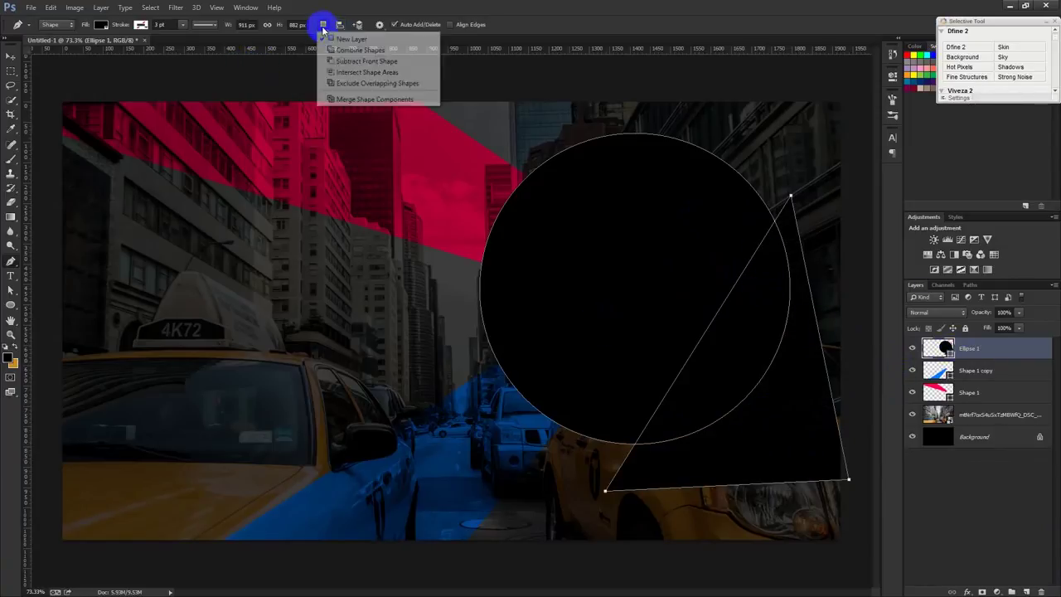
pyautogui.click(367, 61)
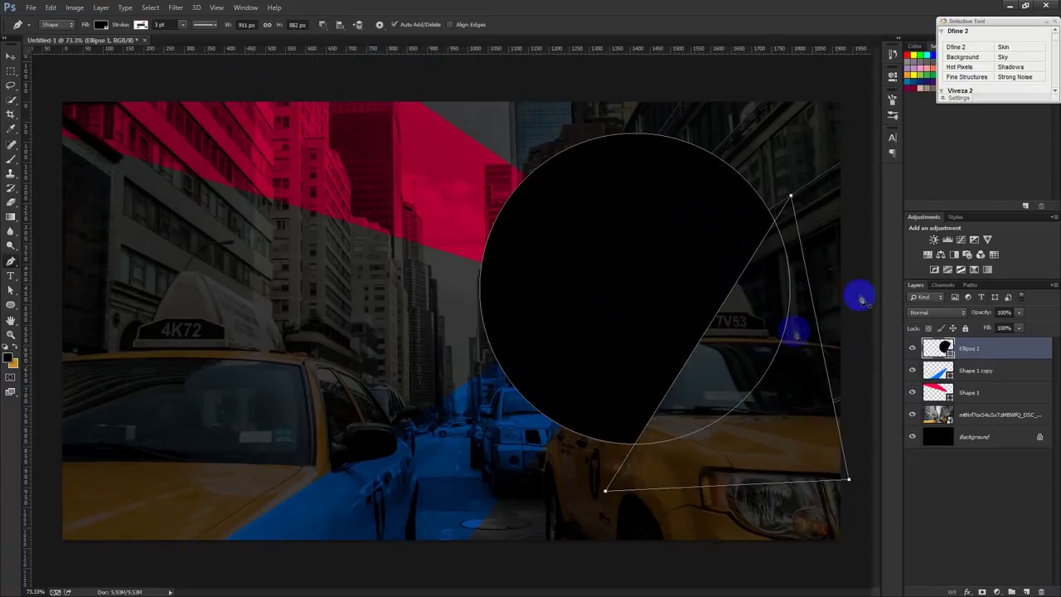
pyautogui.click(324, 24)
pyautogui.click(379, 101)
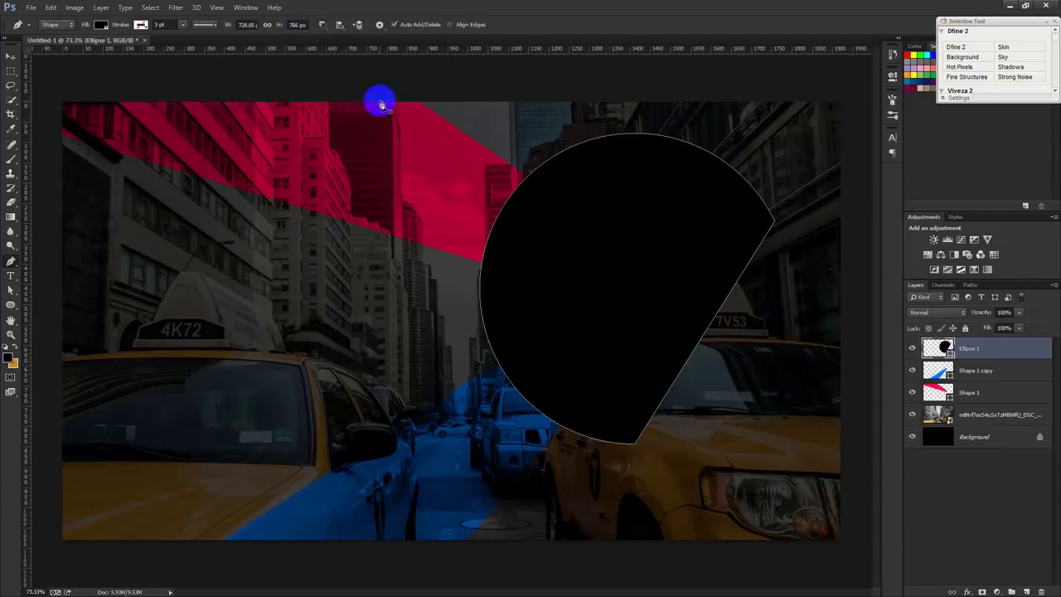
pyautogui.click(10, 55)
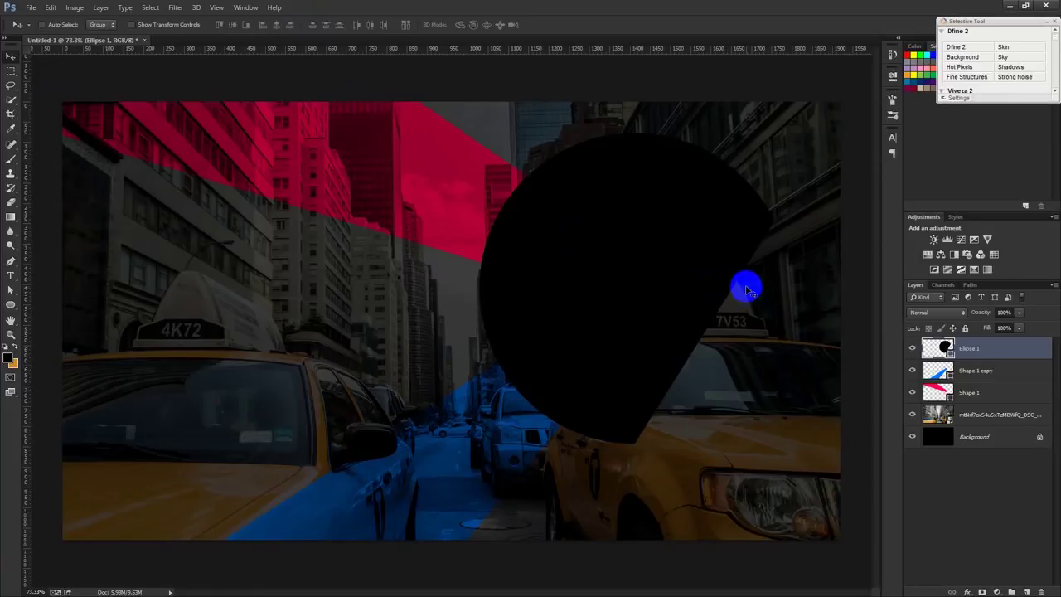
# - Select the Ellipse 1 layer after discarding a trial rectangular selection
pyautogui.click(942, 352)
pyautogui.click(10, 72)
pyautogui.moveTo(346, 323); pyautogui.dragTo(790, 530)
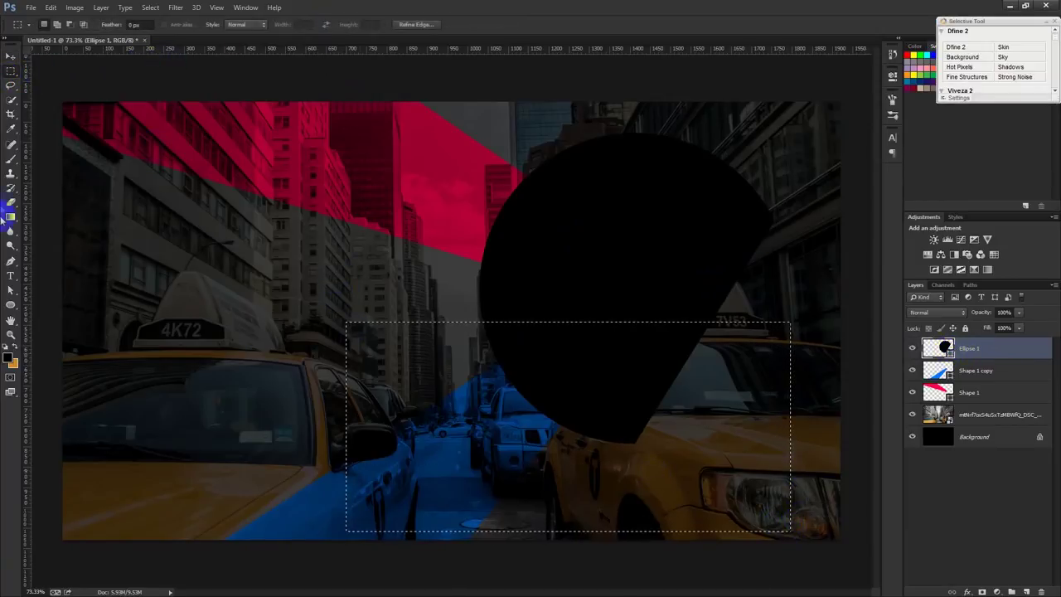
pyautogui.click(454, 222)
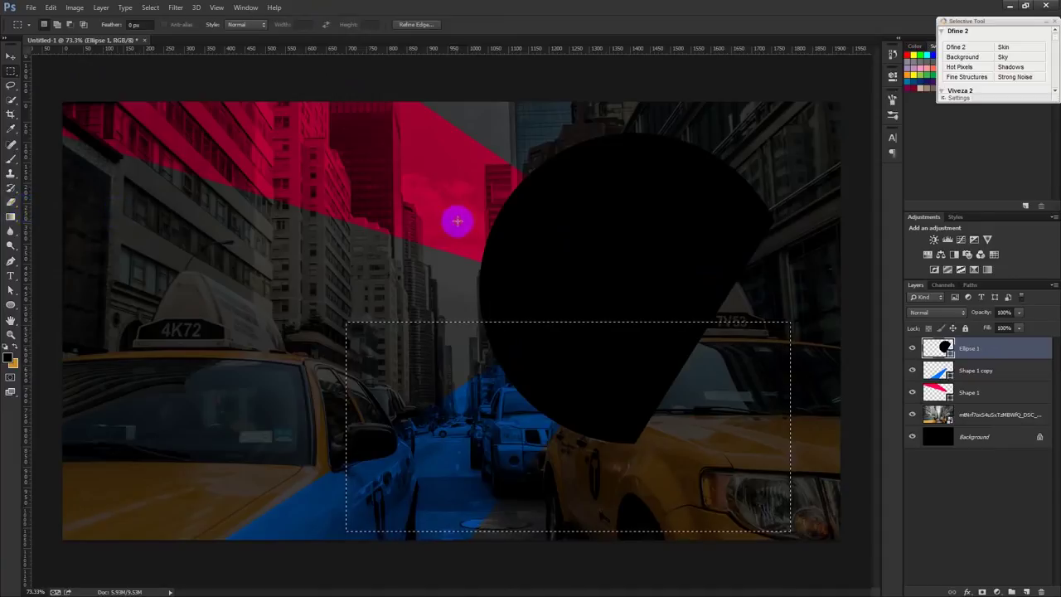
pyautogui.click(10, 58)
pyautogui.click(1003, 423)
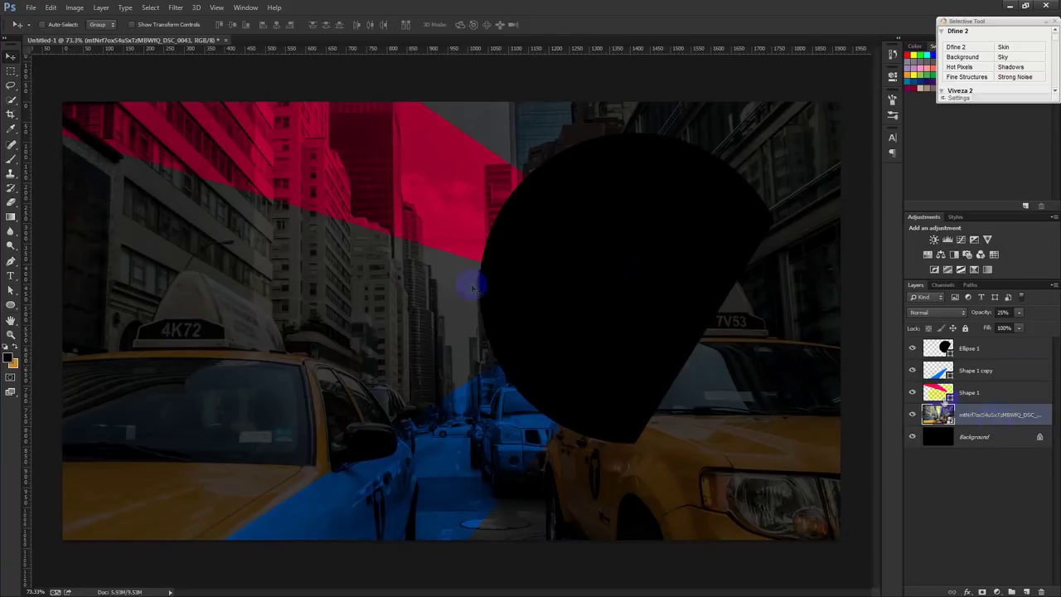
pyautogui.click(607, 256)
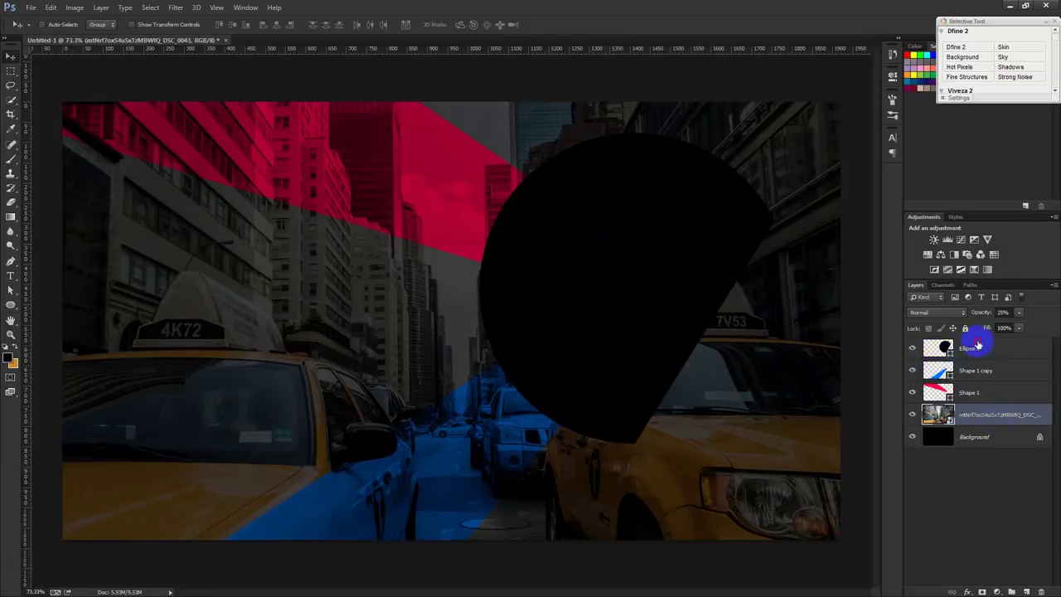
pyautogui.click(978, 344)
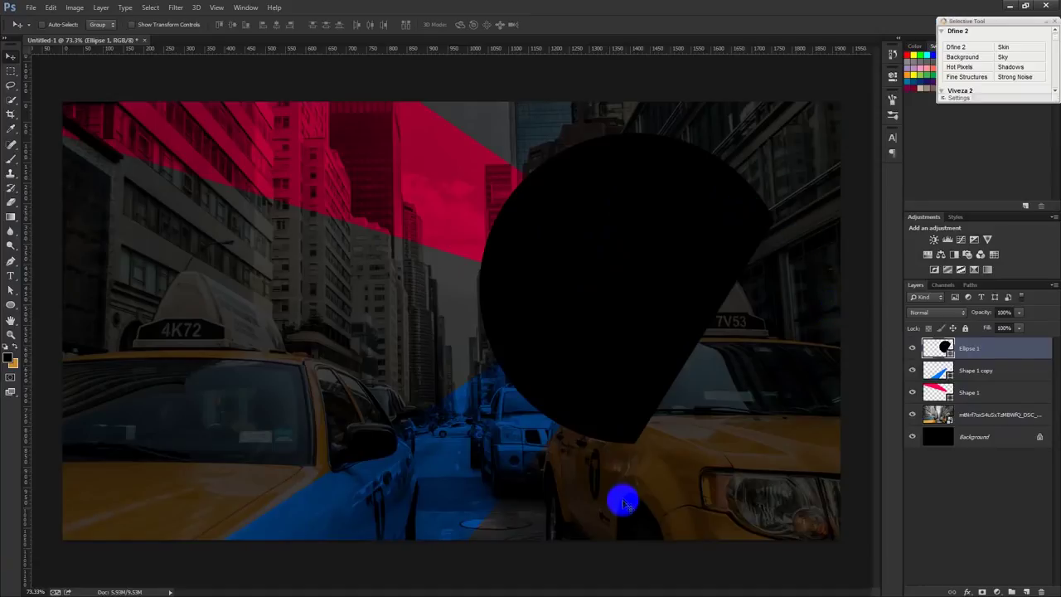
pyautogui.rightClick(977, 349)
pyautogui.click(871, 260)
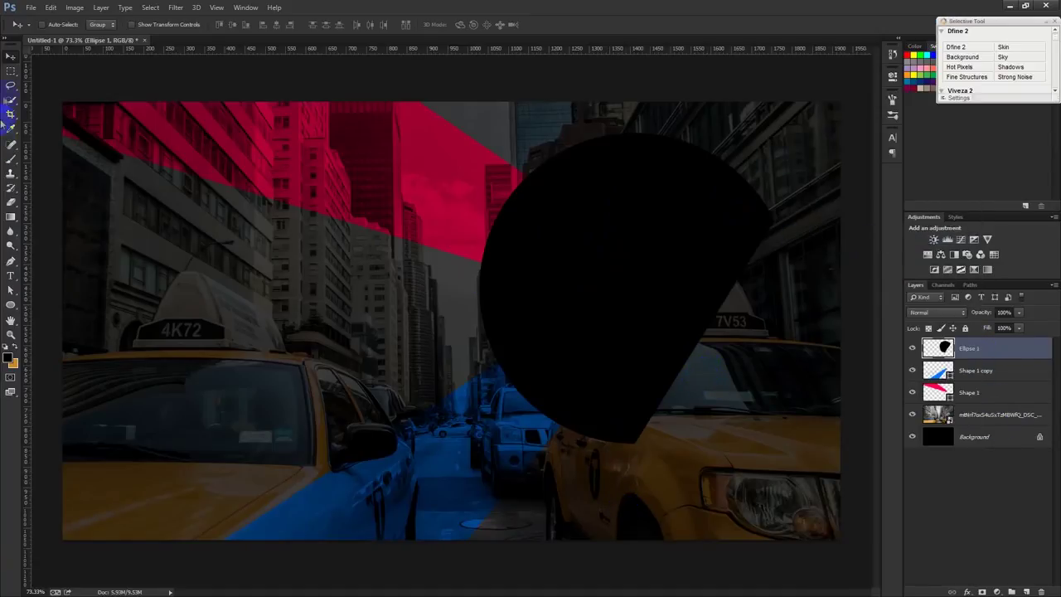
# - Outline a slanted wedge through the circle with the Polygonal Lasso, delete it, and deselect
pyautogui.rightClick(7, 84)
pyautogui.click(67, 97)
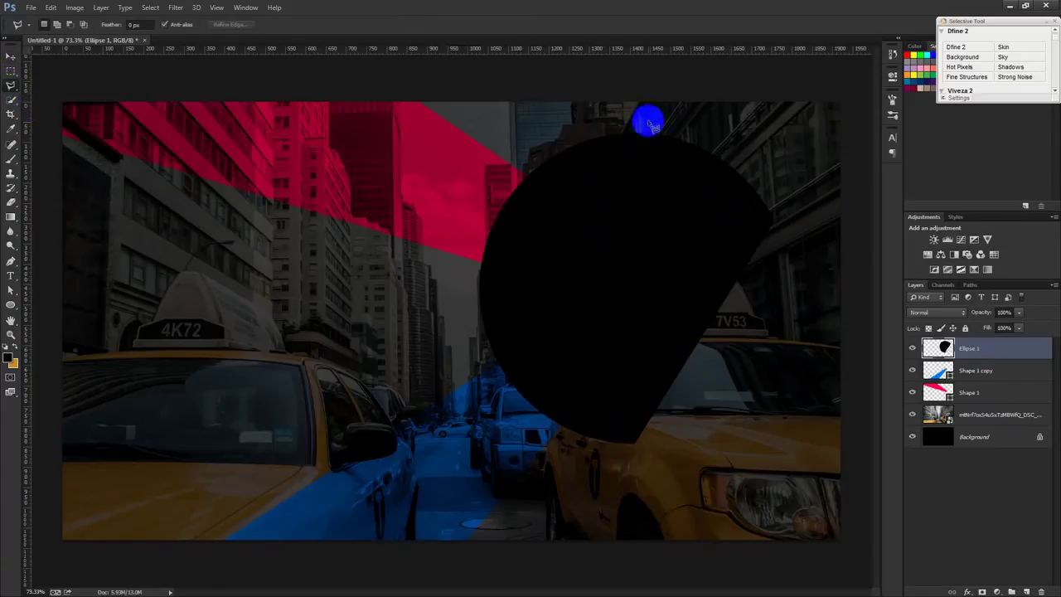
pyautogui.click(589, 109)
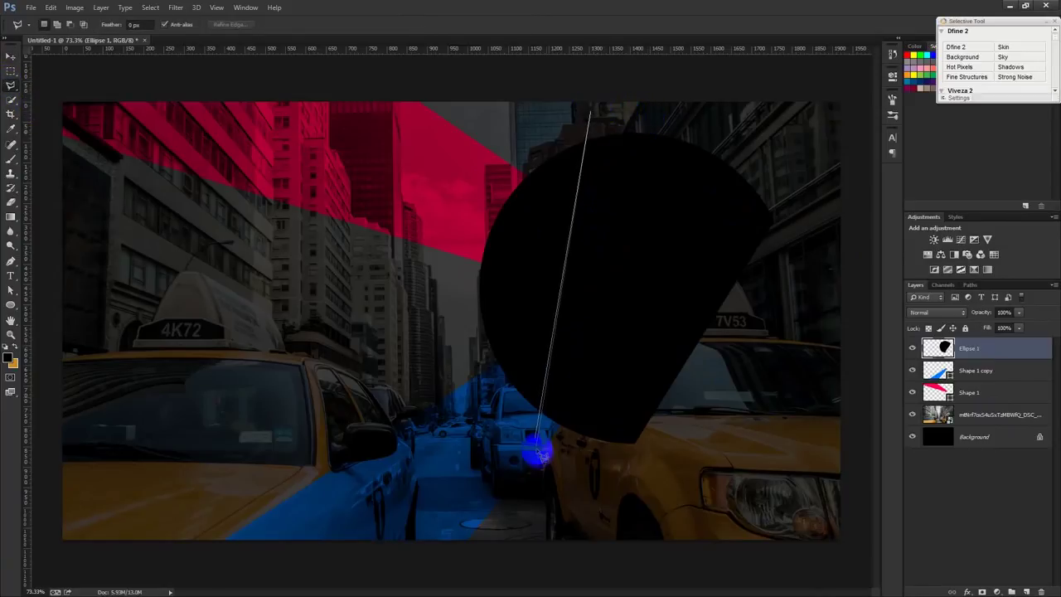
pyautogui.click(551, 466)
pyautogui.click(722, 126)
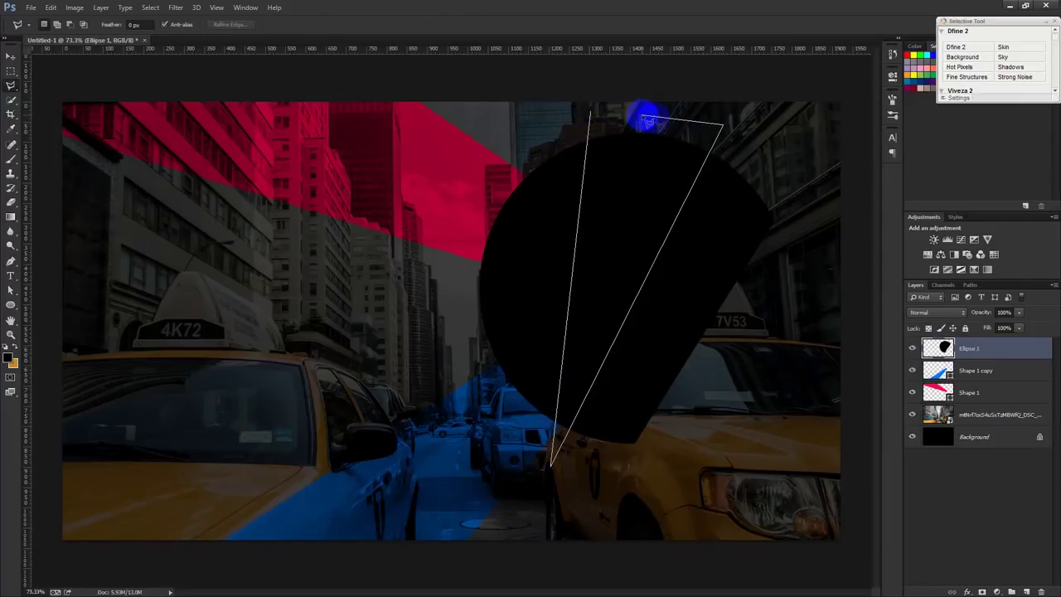
pyautogui.press('BackSpace')
pyautogui.press('BackSpace')
pyautogui.press('BackSpace')
pyautogui.click(627, 118)
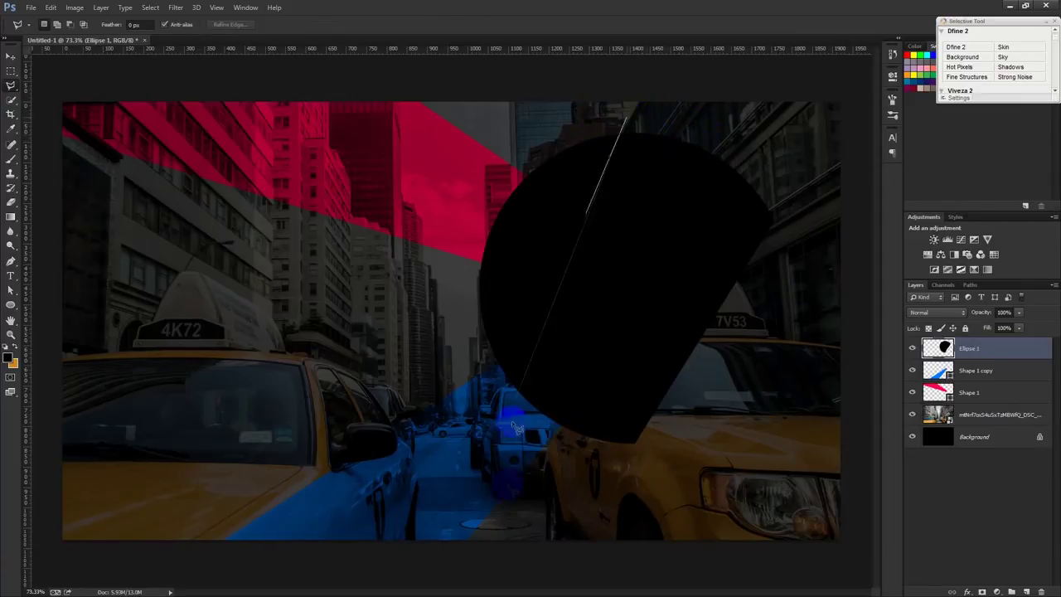
pyautogui.click(575, 489)
pyautogui.click(725, 139)
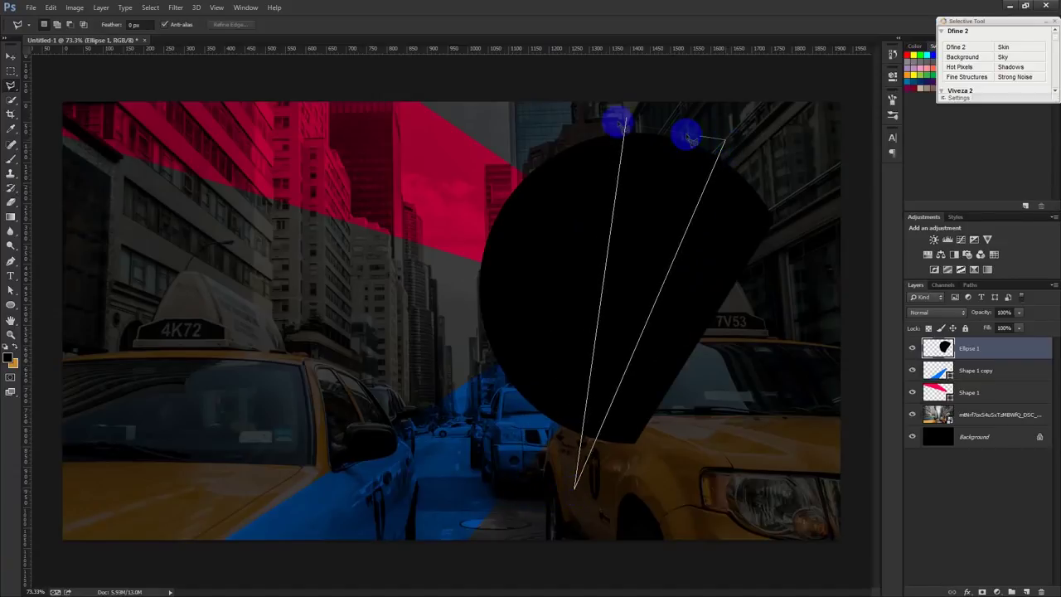
pyautogui.click(628, 121)
pyautogui.press('Delete')
pyautogui.hotkey('ctrl', 'd')
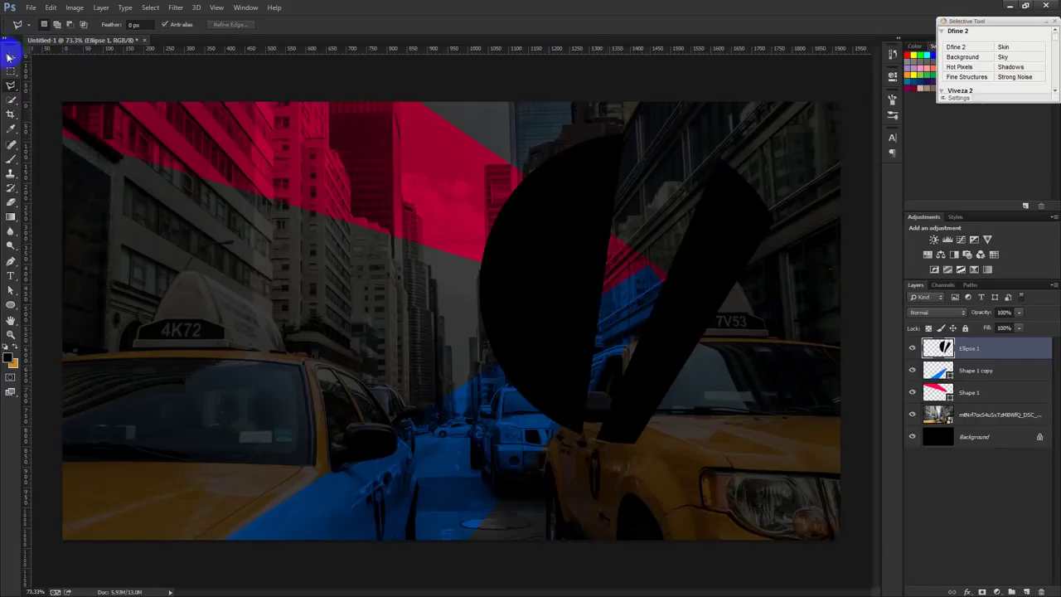
pyautogui.click(10, 55)
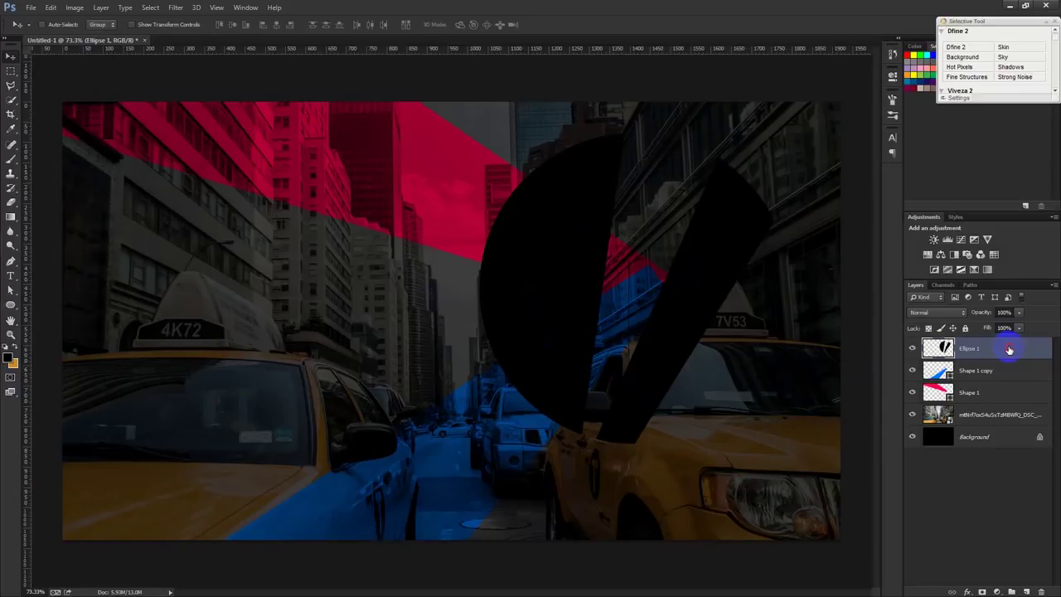
# - Try a white inside stroke on Ellipse 1, then cancel the Layer Style dialog
pyautogui.doubleClick(1009, 348)
pyautogui.click(718, 197)
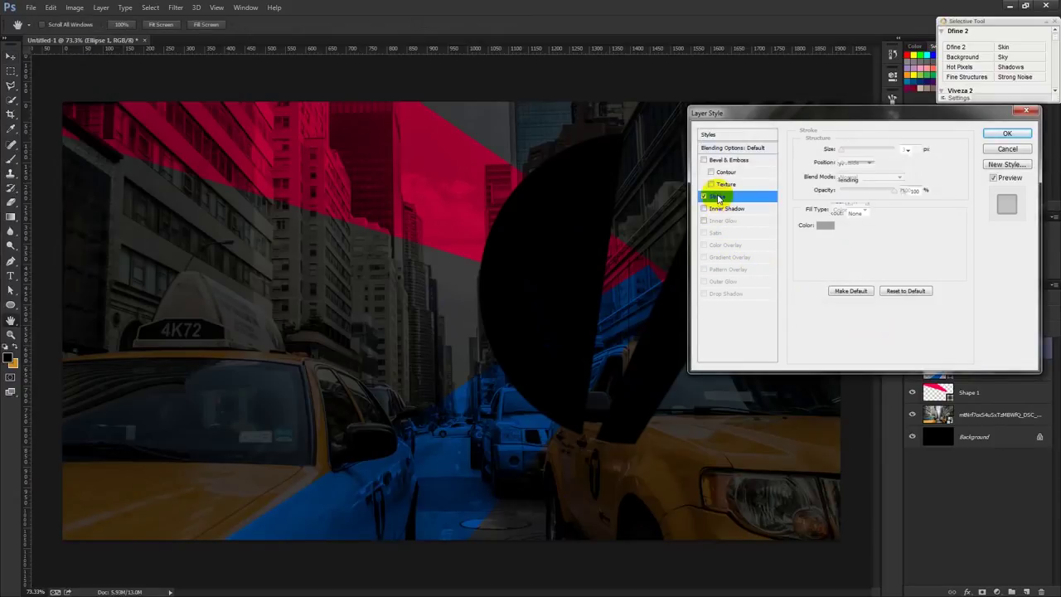
pyautogui.click(824, 225)
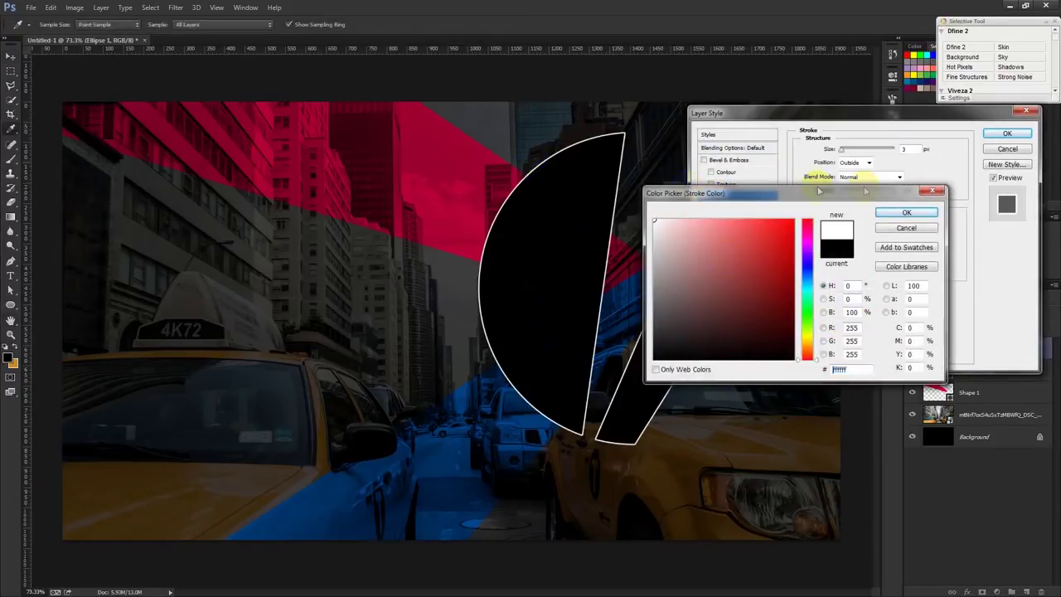
pyautogui.click(905, 211)
pyautogui.press('Up')
pyautogui.press('Up')
pyautogui.press('Up')
pyautogui.press('Up')
pyautogui.press('Up')
pyautogui.press('Up')
pyautogui.press('Up')
pyautogui.press('Up')
pyautogui.press('Up')
pyautogui.press('Up')
pyautogui.press('Up')
pyautogui.press('Up')
pyautogui.press('Up')
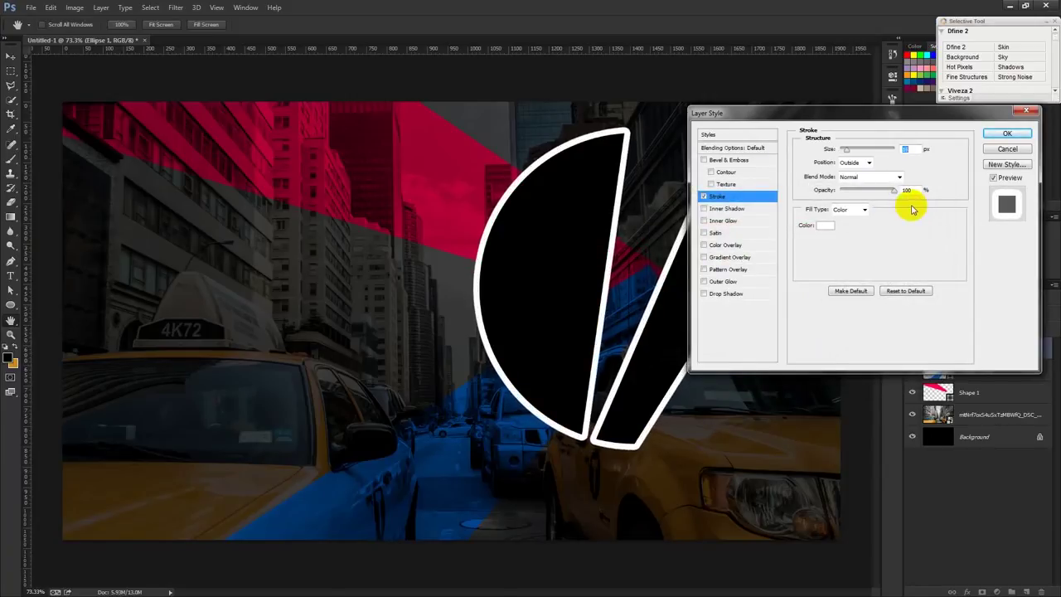
pyautogui.click(848, 168)
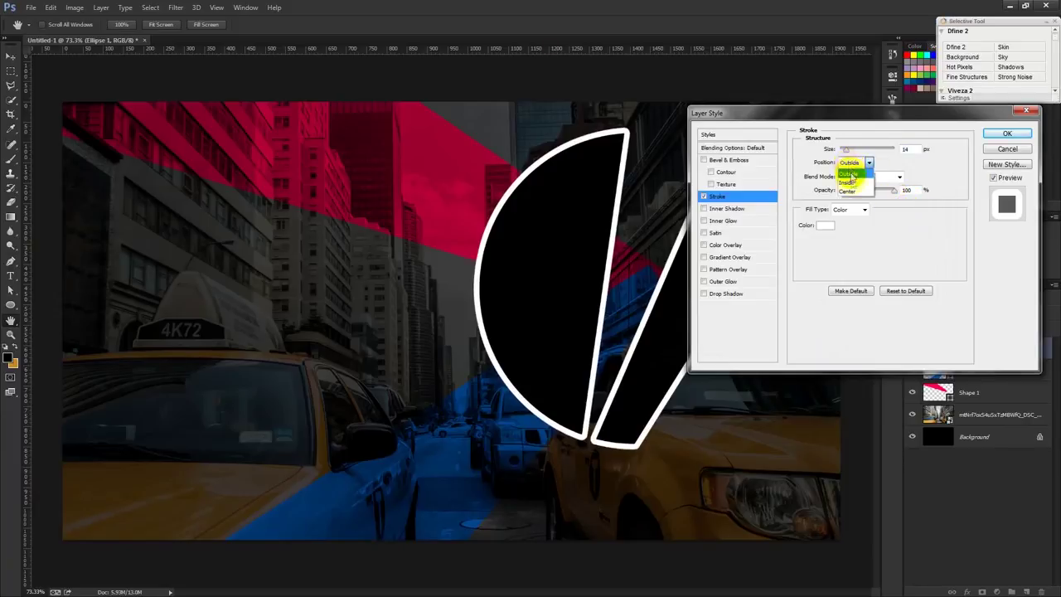
pyautogui.click(852, 174)
pyautogui.click(1005, 150)
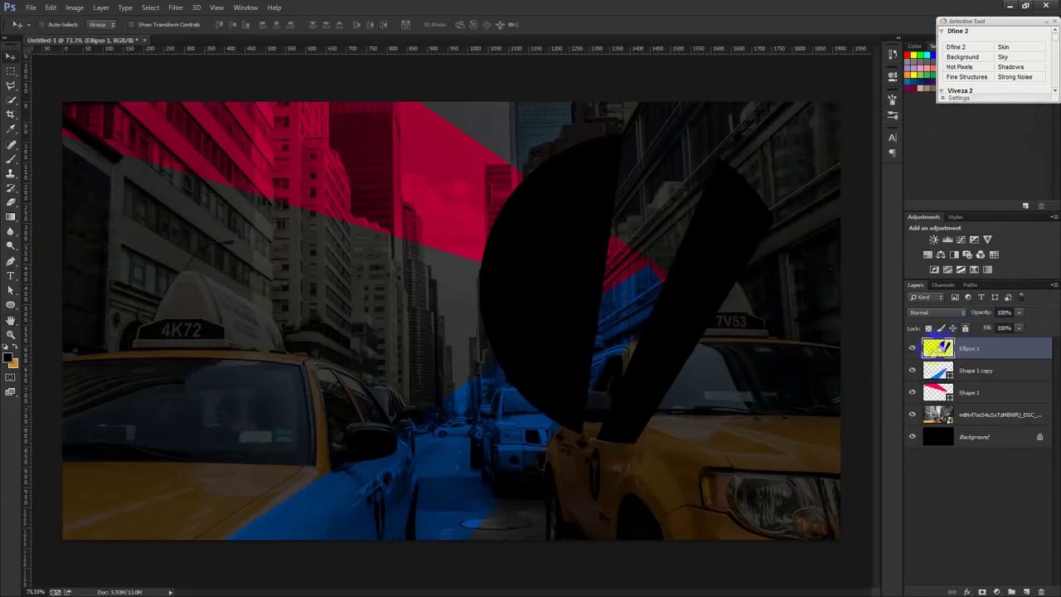
# - Apply a white inside stroke of size about 10 to Ellipse 1 and nudge the emblem up
pyautogui.doubleClick(1015, 351)
pyautogui.moveTo(740, 109); pyautogui.dragTo(716, 125)
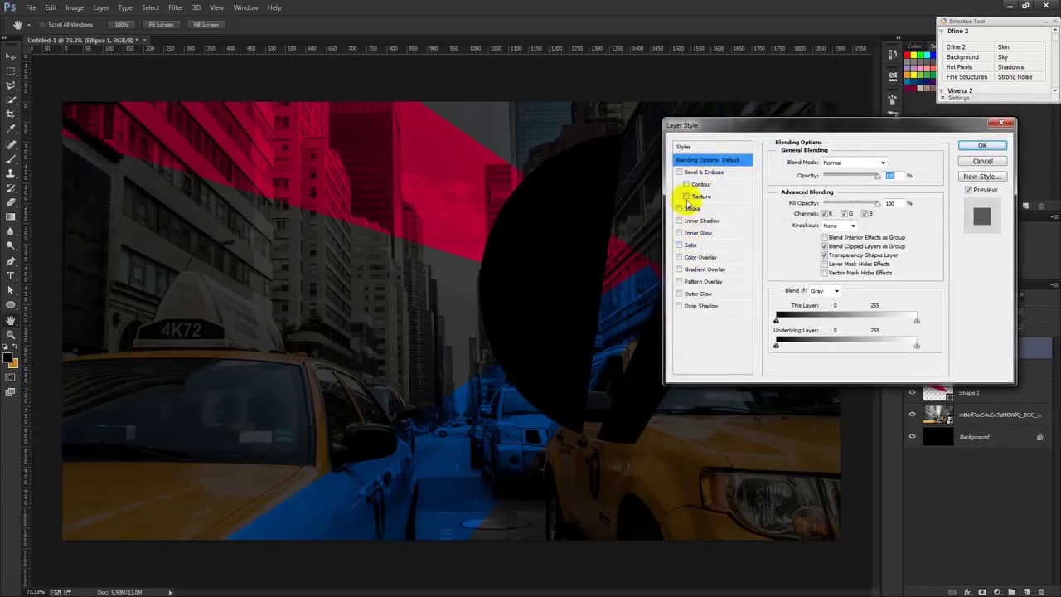
pyautogui.click(692, 209)
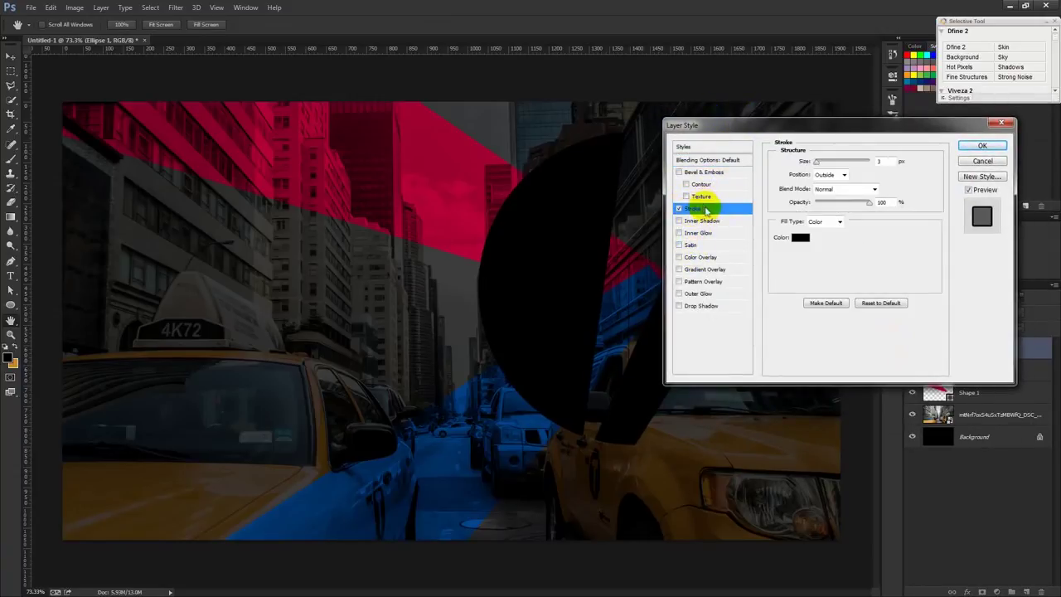
pyautogui.write('3')
pyautogui.click(799, 237)
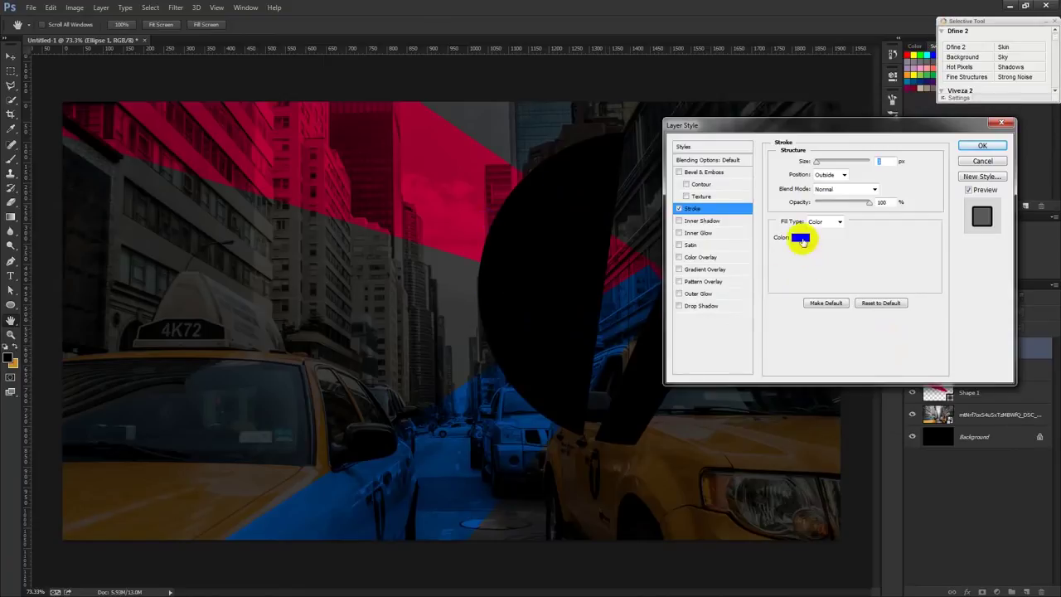
pyautogui.moveTo(734, 320); pyautogui.dragTo(400, 104)
pyautogui.click(906, 215)
pyautogui.click(837, 175)
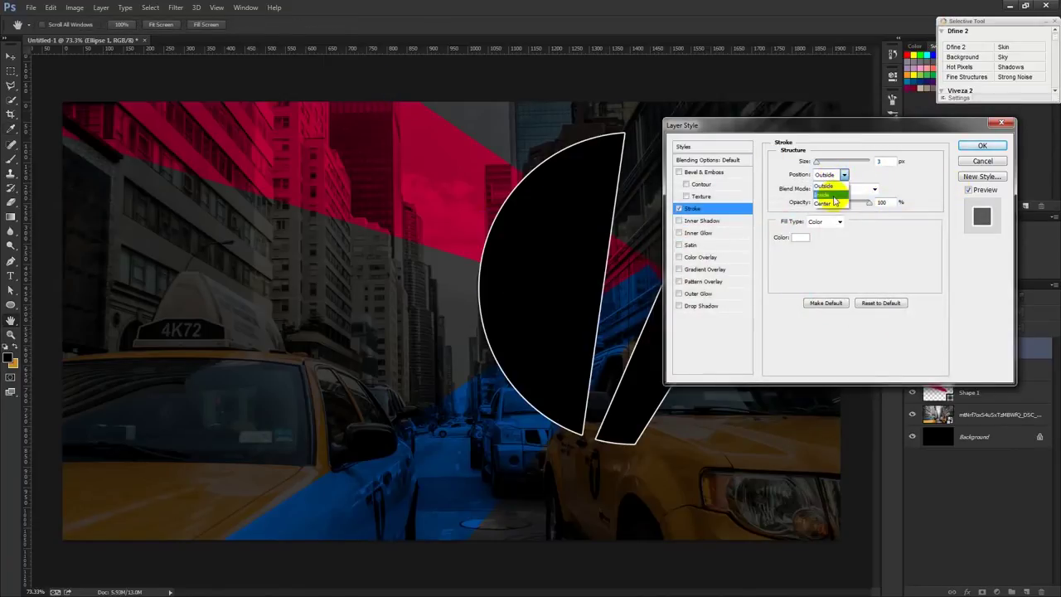
pyautogui.click(834, 196)
pyautogui.doubleClick(881, 161)
pyautogui.write('10')
pyautogui.press('Up')
pyautogui.press('Up')
pyautogui.press('Up')
pyautogui.press('Up')
pyautogui.press('Up')
pyautogui.press('Up')
pyautogui.click(982, 145)
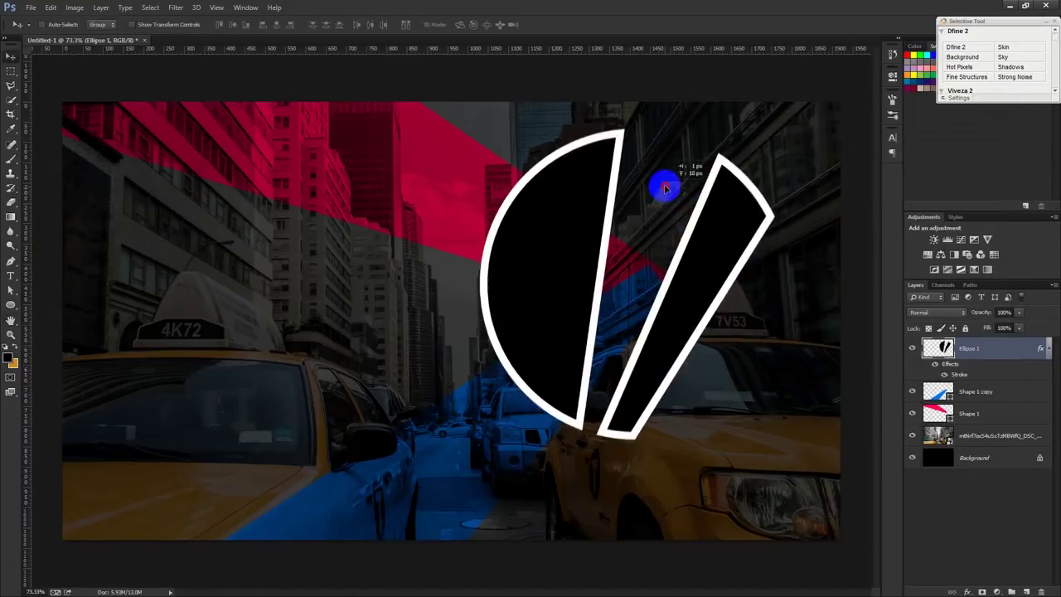
pyautogui.moveTo(665, 194); pyautogui.dragTo(671, 188)
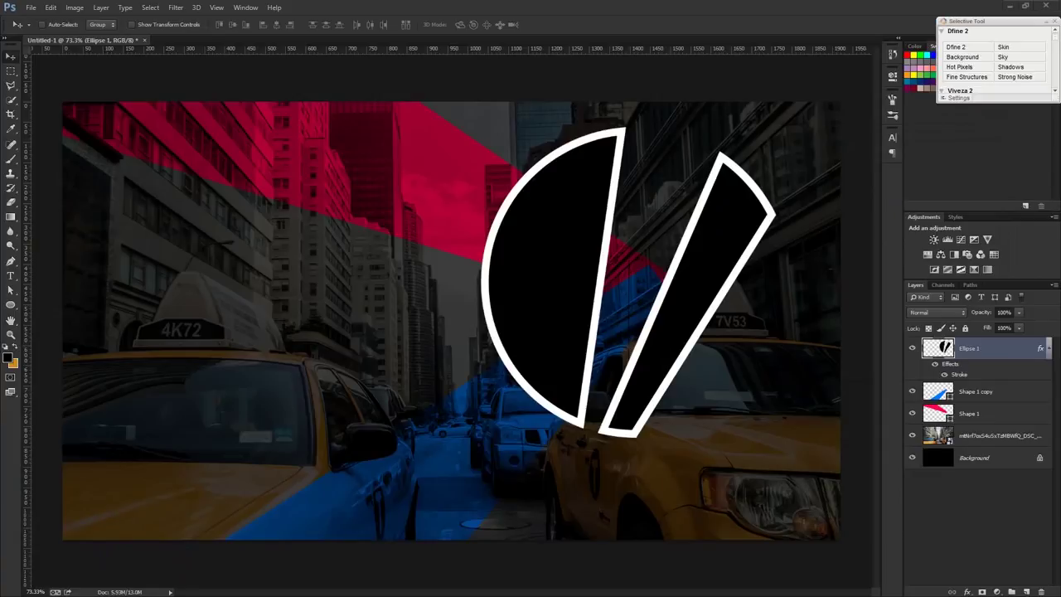
# - Place the pink portrait photo and clip it to the split emblem layer
pyautogui.moveTo(1050, 306); pyautogui.dragTo(569, 303)
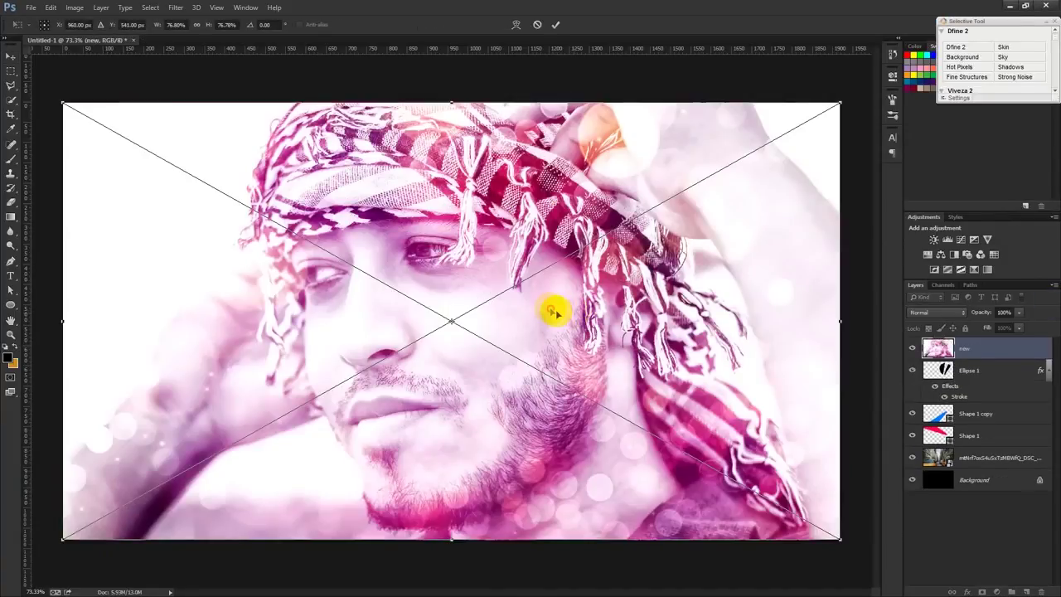
pyautogui.click(556, 24)
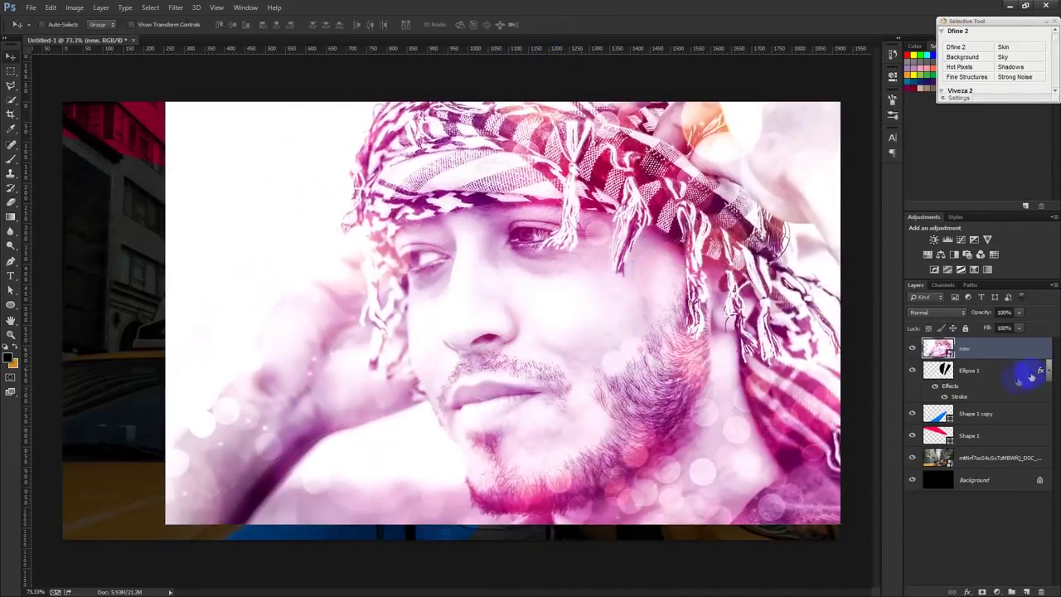
pyautogui.keyDown('alt'); pyautogui.click(966, 358); pyautogui.keyUp('alt')
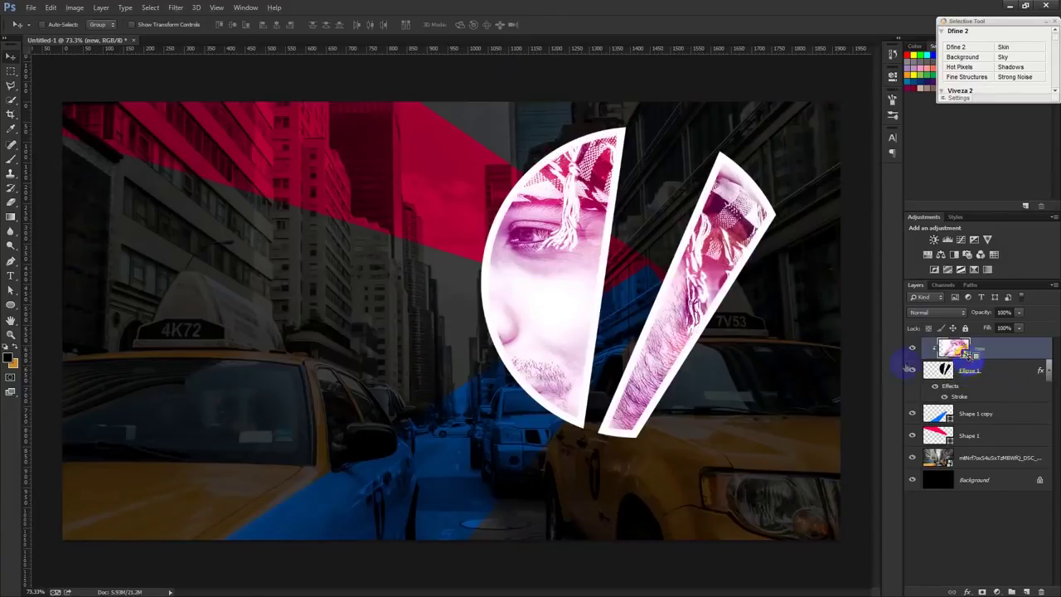
pyautogui.moveTo(777, 367); pyautogui.dragTo(816, 371)
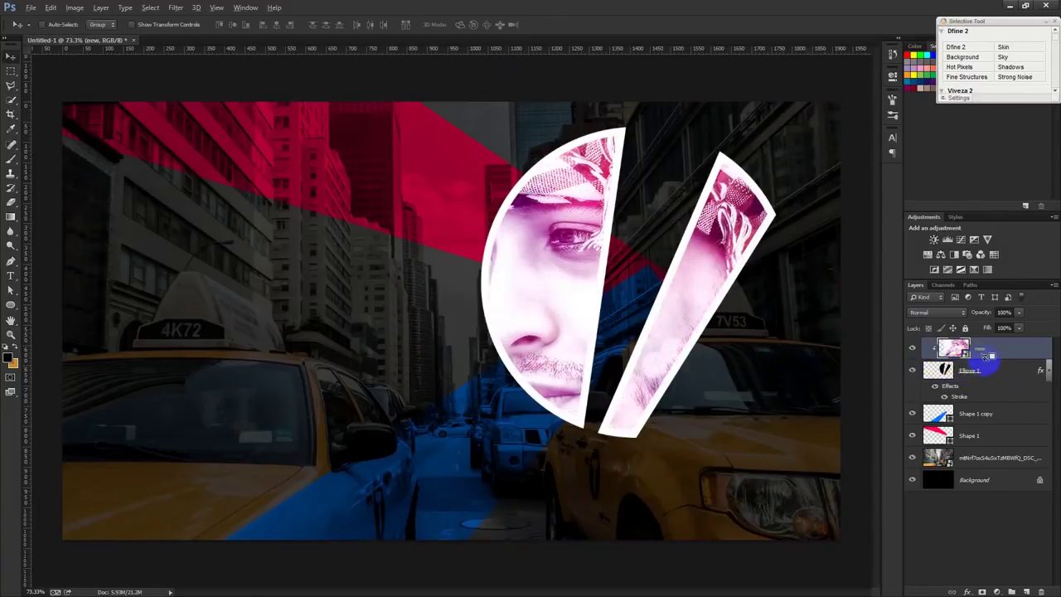
pyautogui.keyDown('alt'); pyautogui.click(986, 356); pyautogui.keyUp('alt')
pyautogui.rightClick(971, 351)
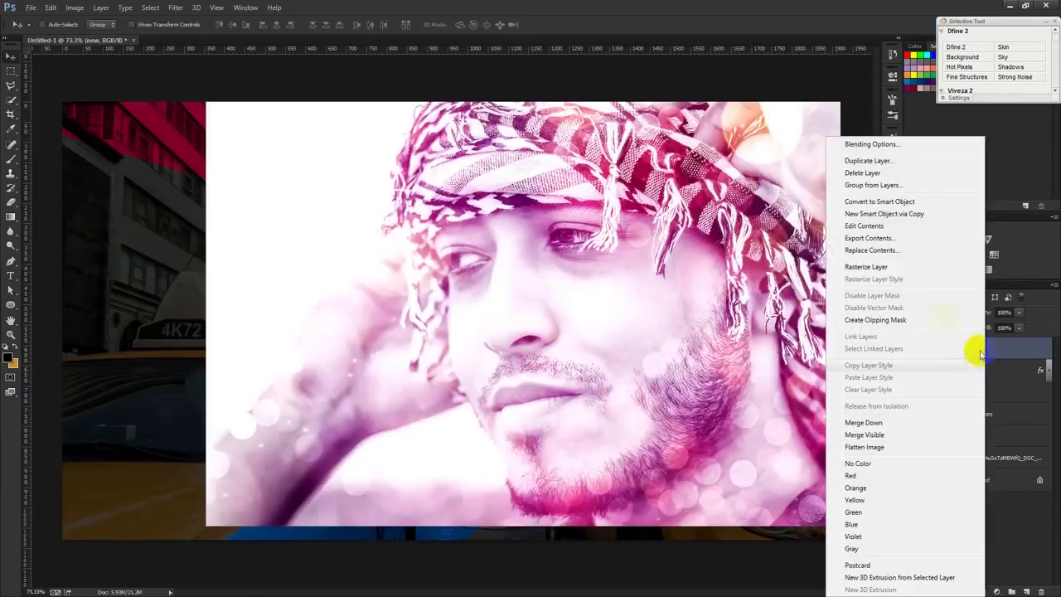
pyautogui.click(880, 322)
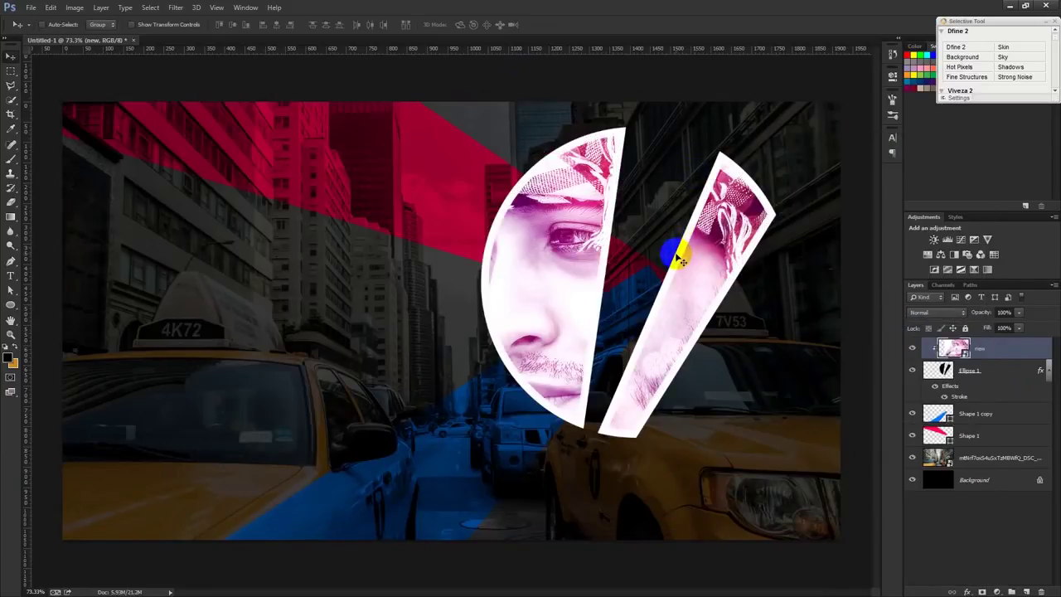
# - Shrink the clipped portrait to roughly 53-60% so the face fits the emblem
pyautogui.hotkey('ctrl', 't')
pyautogui.moveTo(208, 87)
pyautogui.mouseDown()
pyautogui.moveTo(294, 175)
pyautogui.moveTo(345, 199)
pyautogui.moveTo(394, 176)
pyautogui.moveTo(359, 170)
pyautogui.mouseUp()
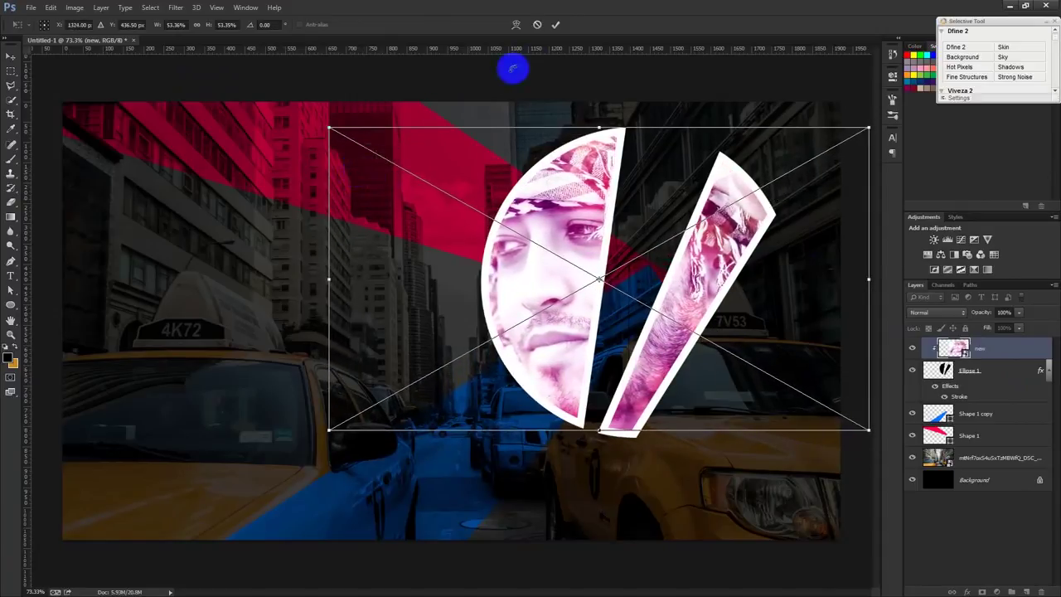
pyautogui.click(555, 24)
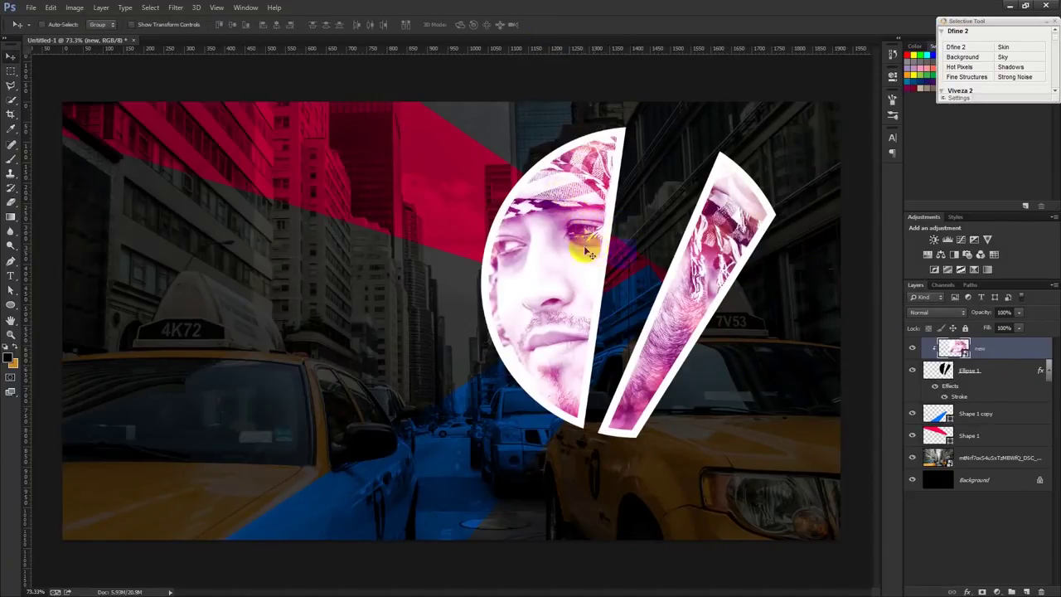
pyautogui.click(10, 306)
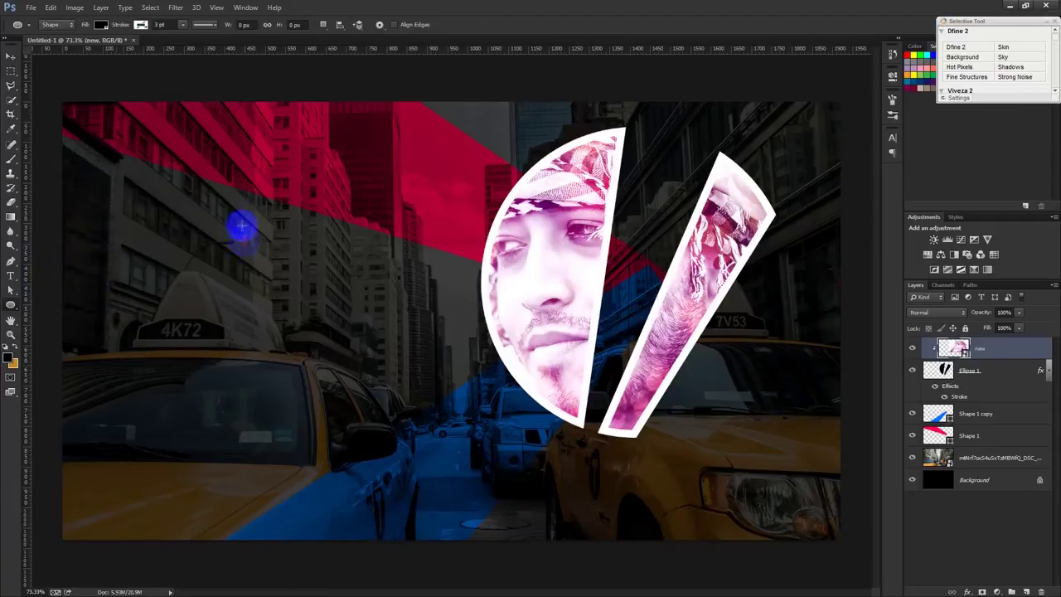
# - Draw a black circle, move it onto the portrait and enlarge it to about 128%
pyautogui.moveTo(239, 226); pyautogui.dragTo(401, 386)
pyautogui.click(10, 57)
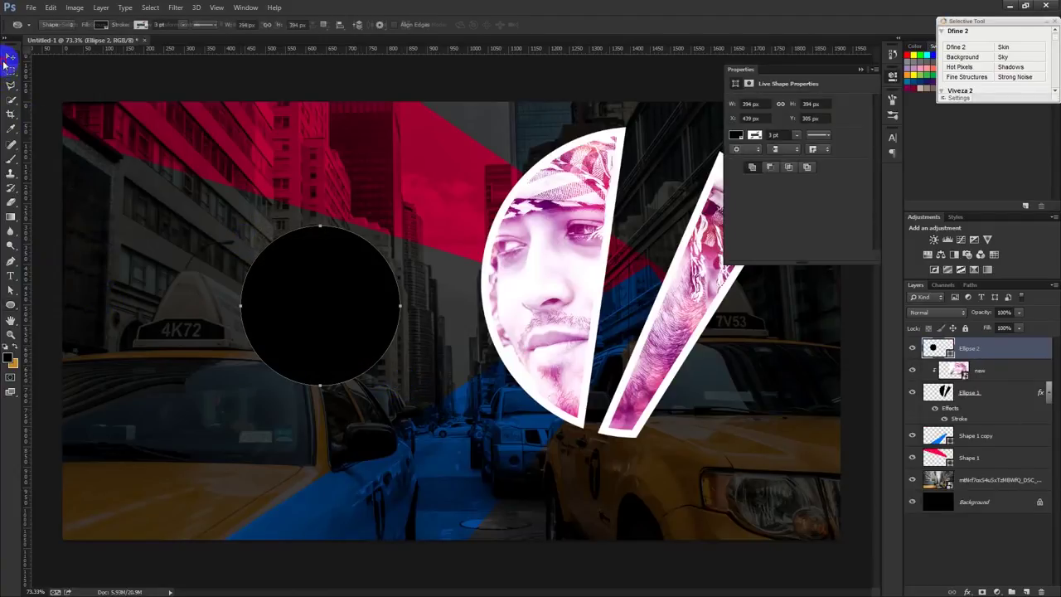
pyautogui.click(860, 69)
pyautogui.moveTo(303, 283); pyautogui.dragTo(615, 276)
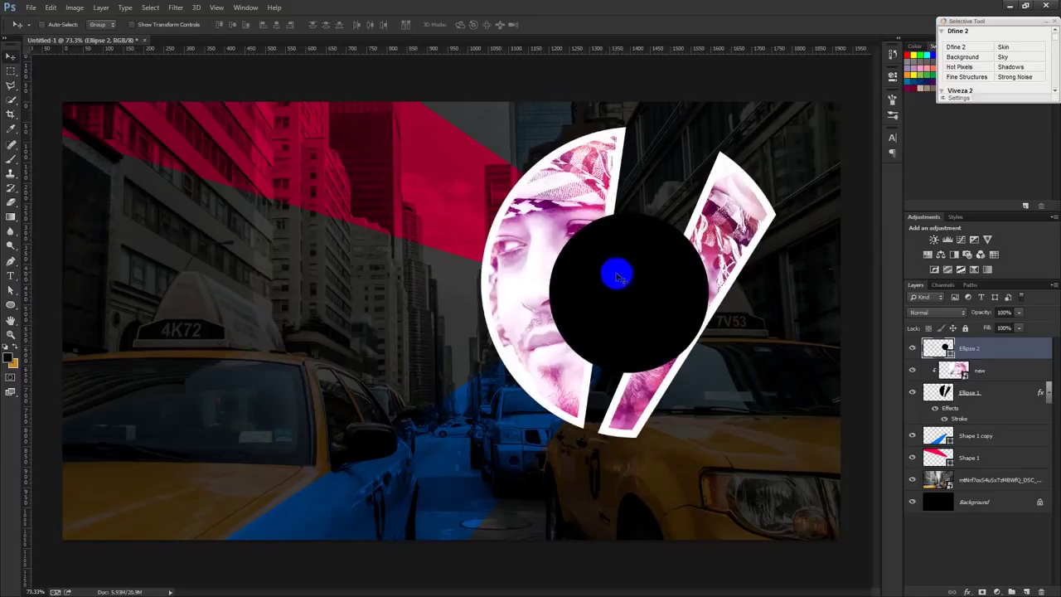
pyautogui.hotkey('ctrl', 't')
pyautogui.moveTo(708, 372)
pyautogui.mouseDown()
pyautogui.moveTo(754, 414)
pyautogui.moveTo(715, 374)
pyautogui.moveTo(740, 358)
pyautogui.mouseUp()
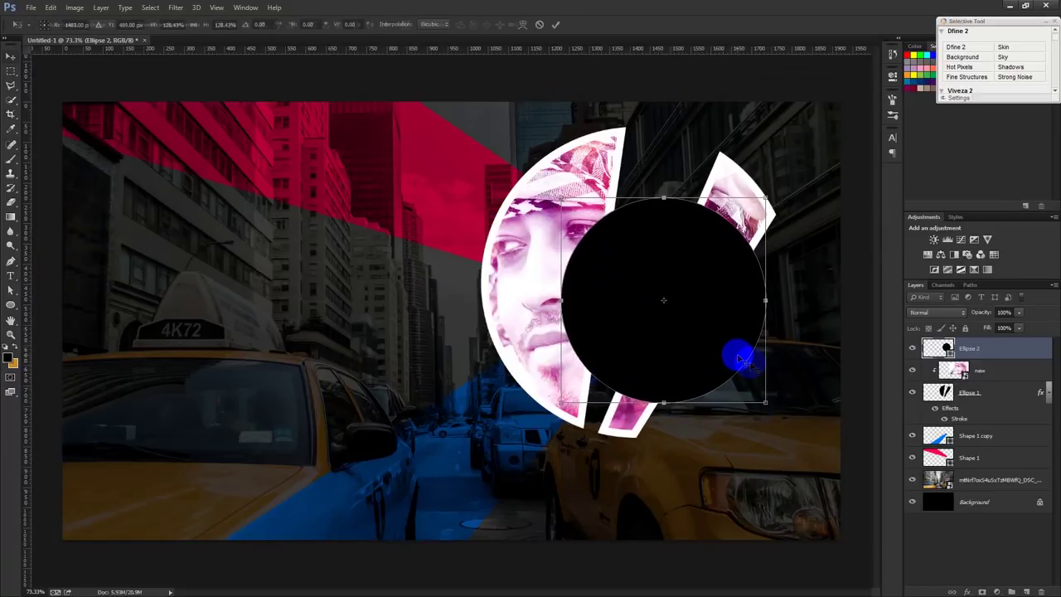
pyautogui.press('Return')
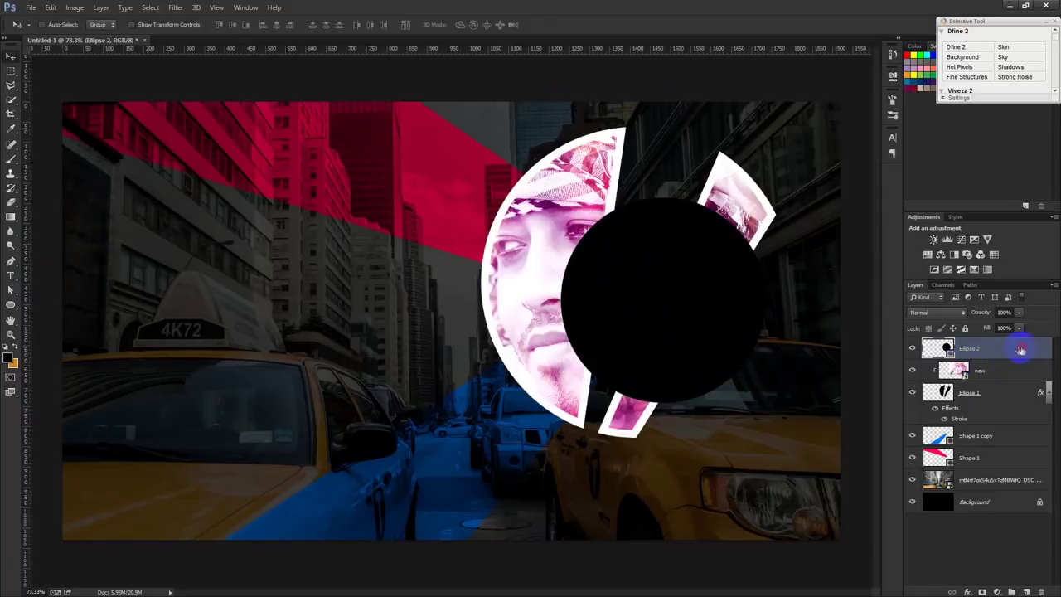
# - Give Ellipse 2 a white (#ffffff) Inside stroke of about 13 px
pyautogui.doubleClick(1020, 350)
pyautogui.click(679, 245)
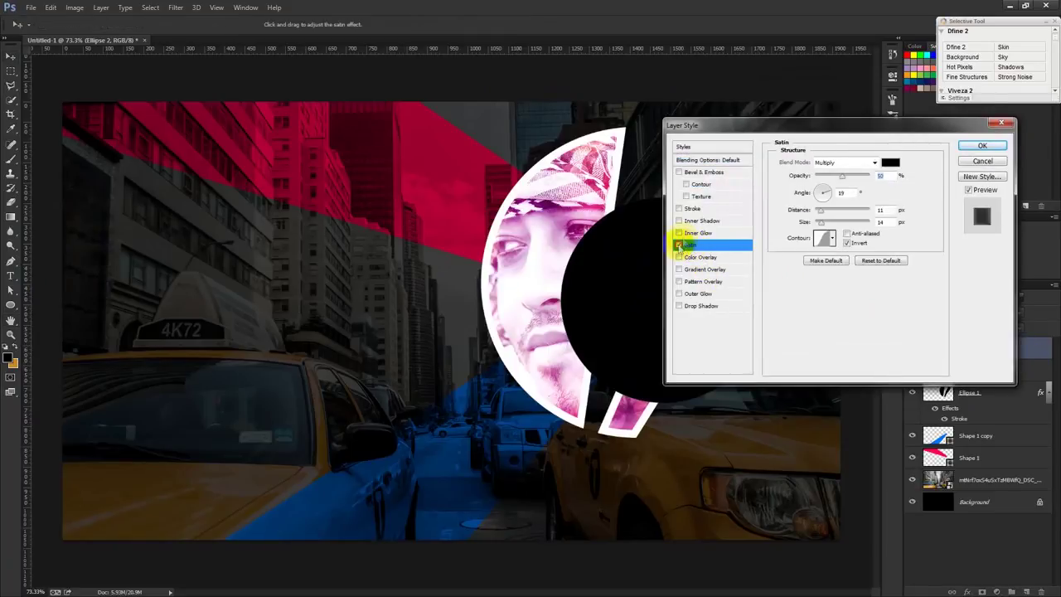
pyautogui.click(684, 208)
pyautogui.click(795, 231)
pyautogui.write('ffffff')
pyautogui.click(906, 212)
pyautogui.write('13')
pyautogui.click(824, 182)
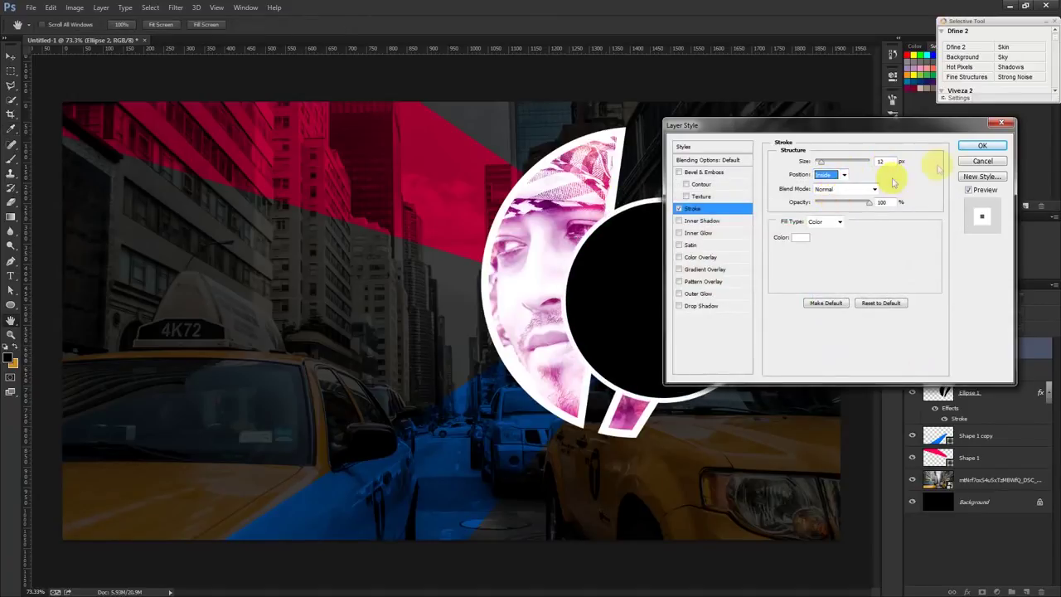
pyautogui.press('Up')
pyautogui.press('Up')
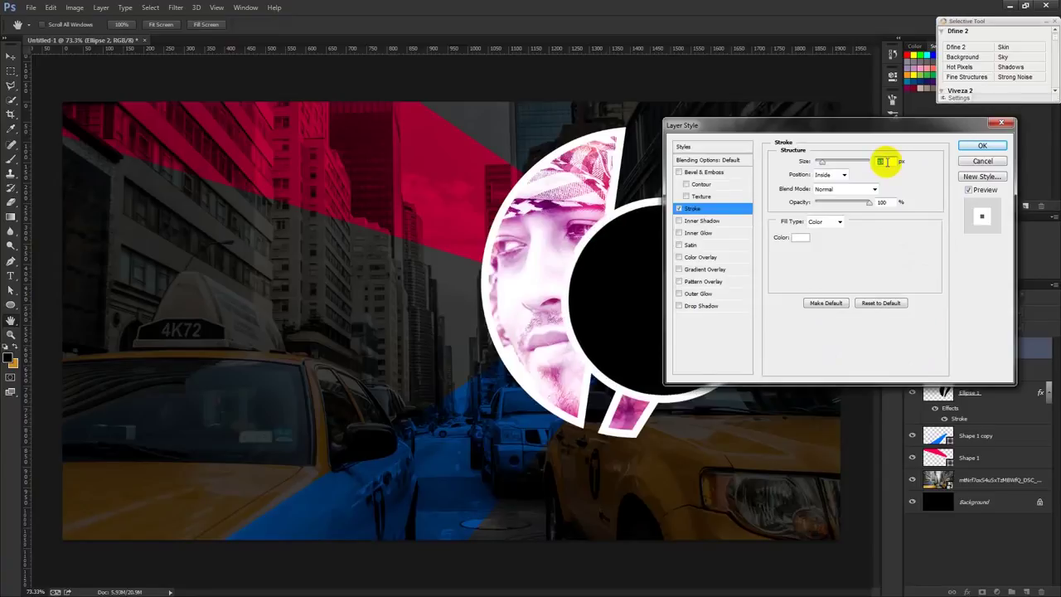
# - Add an enlarged drop shadow to the circle, then drag the cartoon portrait image into the poster
pyautogui.click(701, 306)
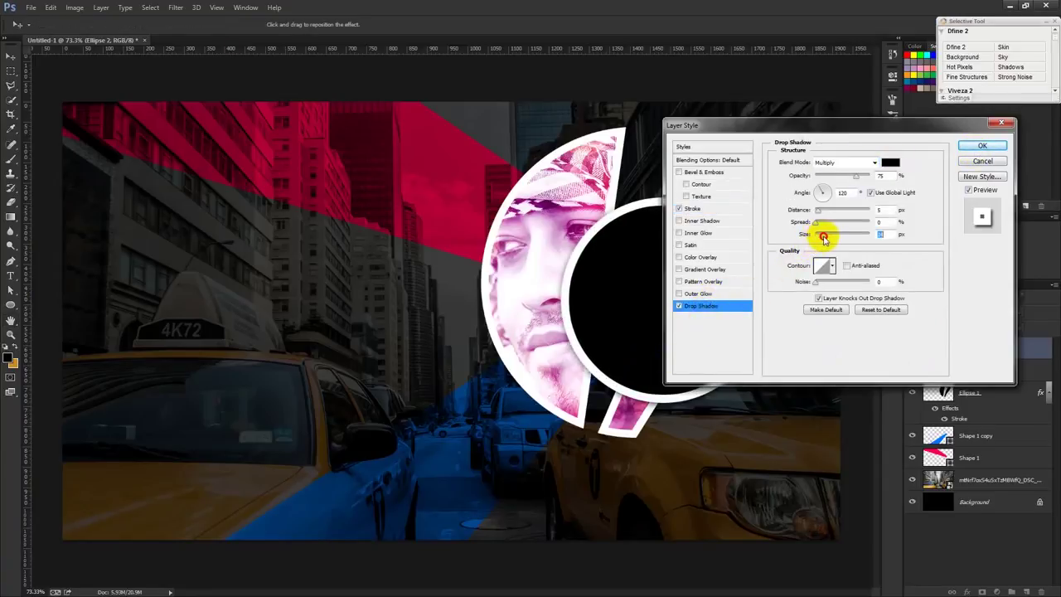
pyautogui.moveTo(825, 238); pyautogui.dragTo(827, 239)
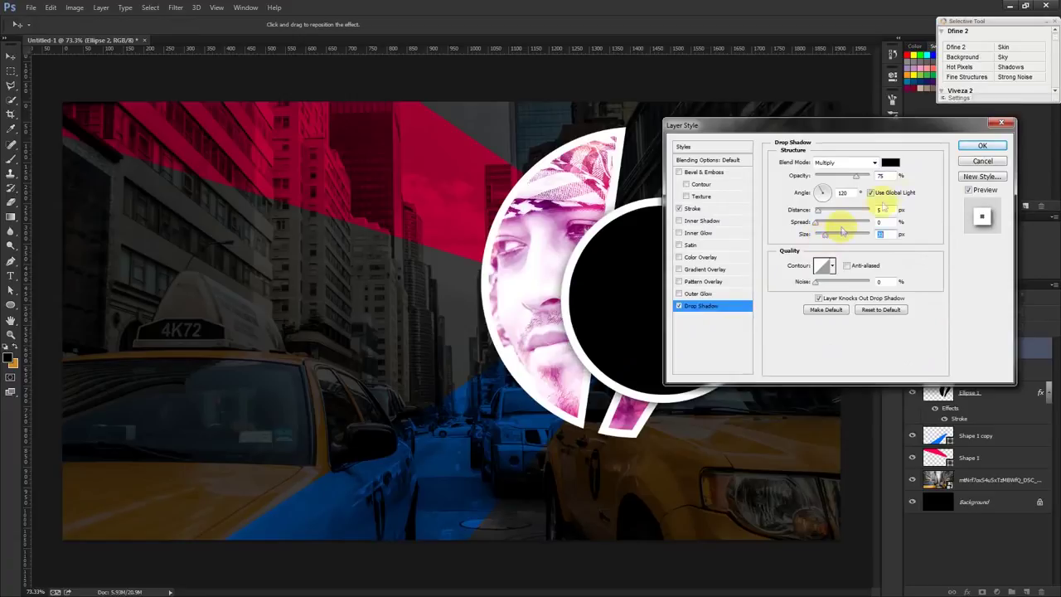
pyautogui.click(980, 146)
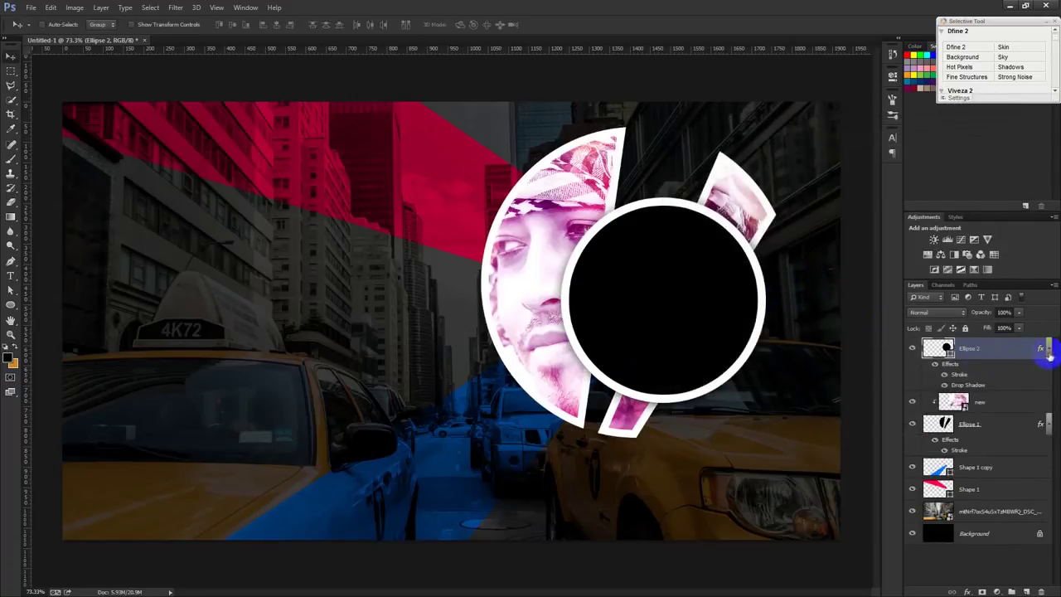
pyautogui.click(1048, 351)
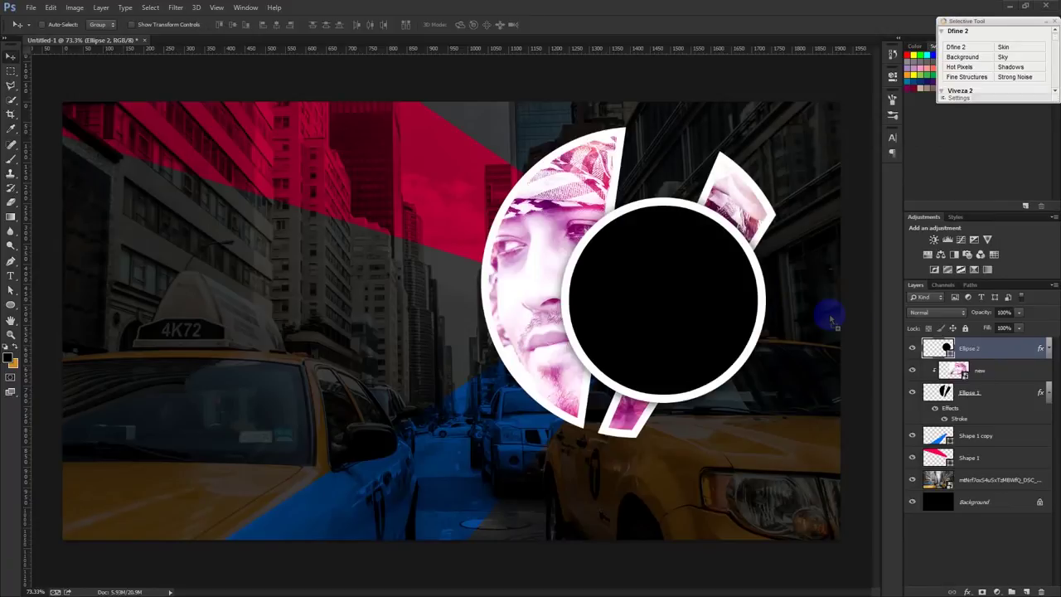
pyautogui.moveTo(831, 319); pyautogui.dragTo(772, 305)
# - Clip the PRISMA Effect portrait to Ellipse 2, scale it to about 32%, then select the street photo
pyautogui.click(556, 25)
pyautogui.keyDown('alt'); pyautogui.click(968, 358); pyautogui.keyUp('alt')
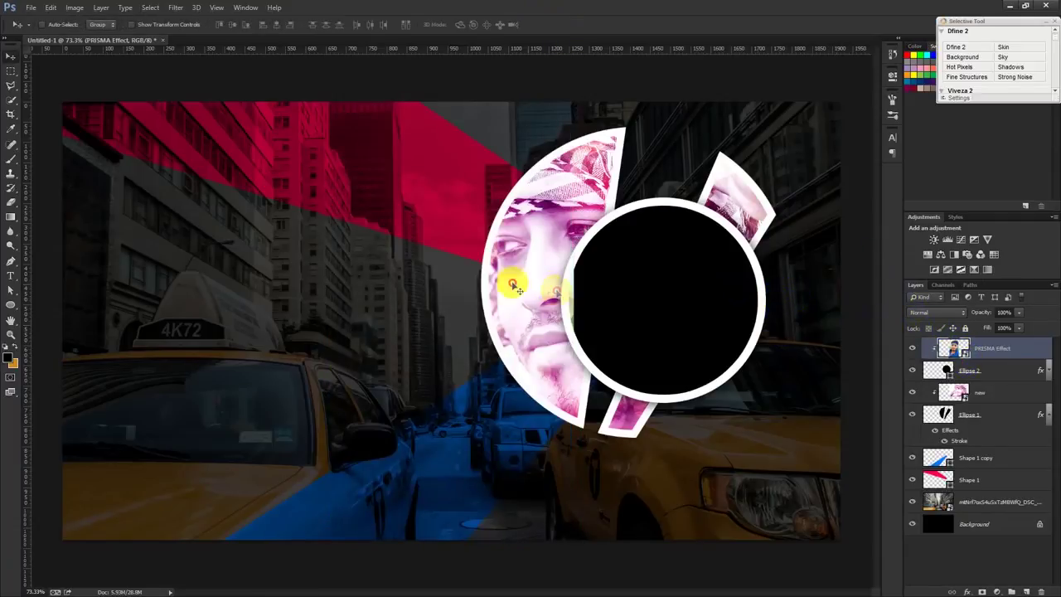
pyautogui.moveTo(509, 284); pyautogui.dragTo(743, 282)
pyautogui.hotkey('ctrl', 't')
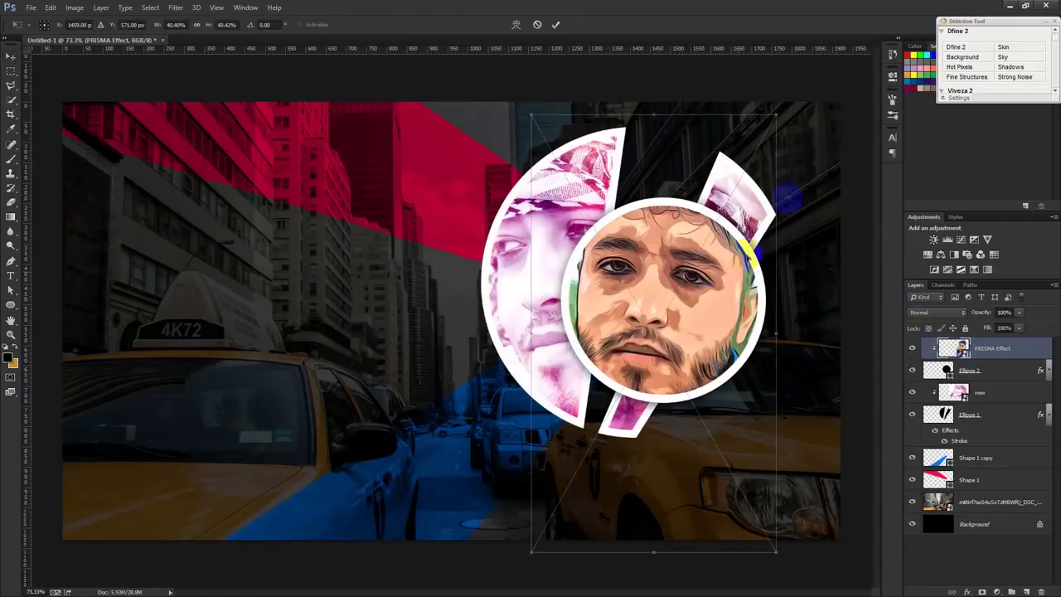
pyautogui.moveTo(769, 111); pyautogui.dragTo(745, 170)
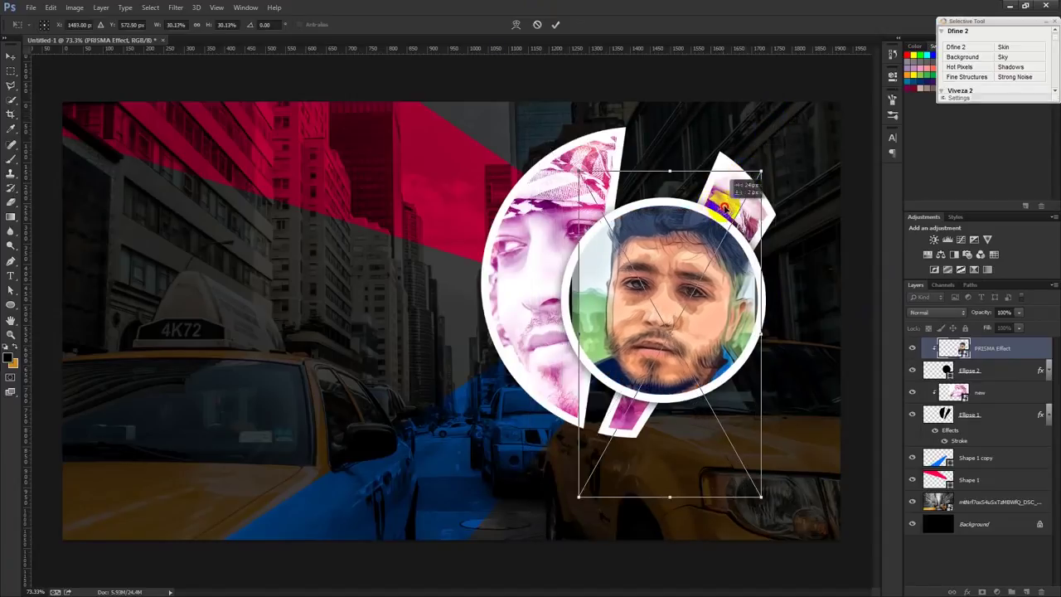
pyautogui.moveTo(745, 170)
pyautogui.mouseDown()
pyautogui.moveTo(769, 168)
pyautogui.moveTo(702, 178)
pyautogui.mouseUp()
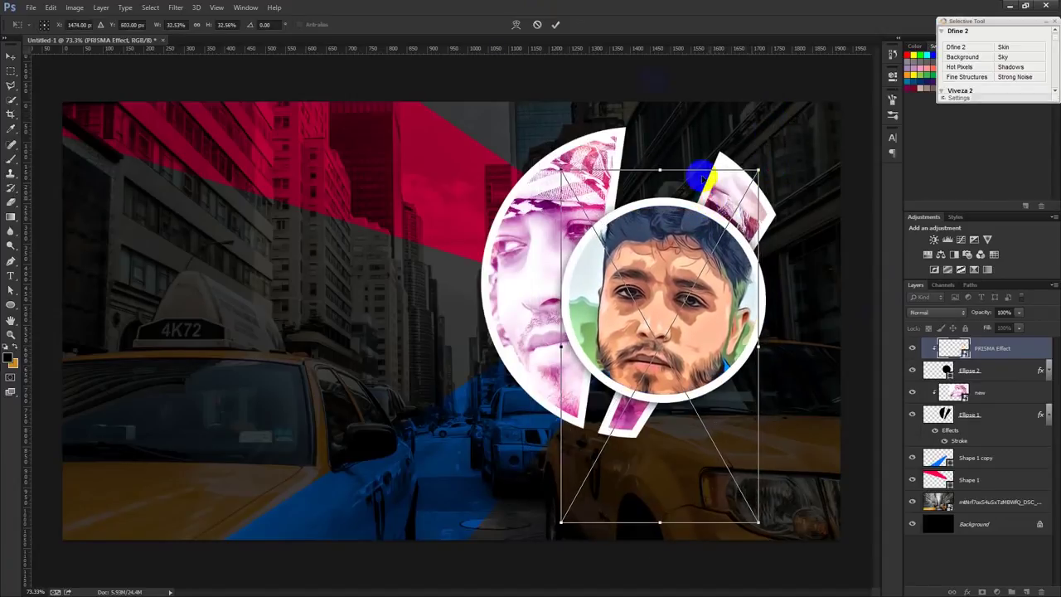
pyautogui.click(555, 24)
pyautogui.click(972, 508)
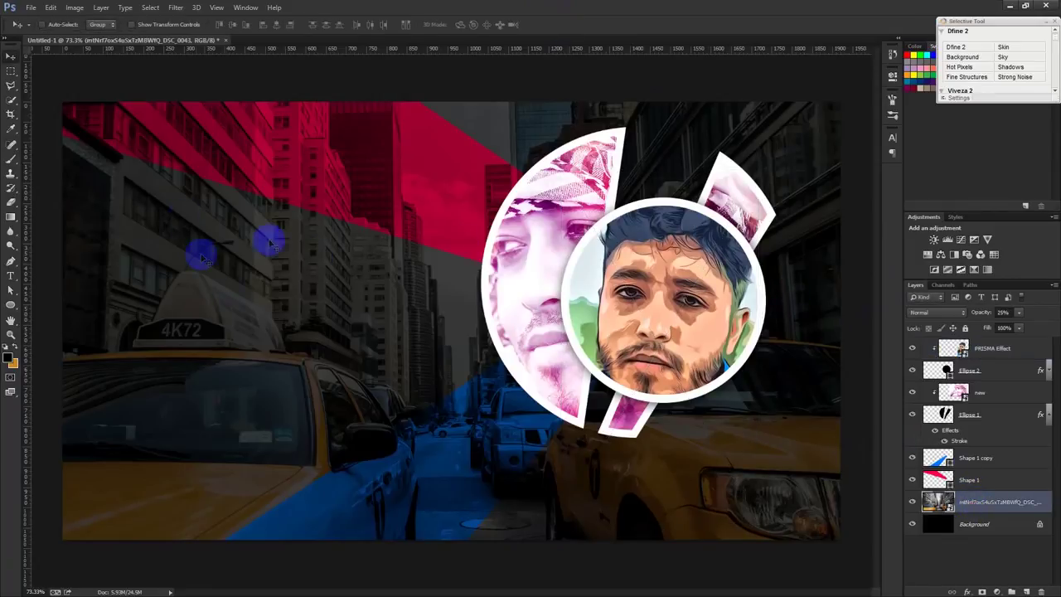
pyautogui.click(989, 589)
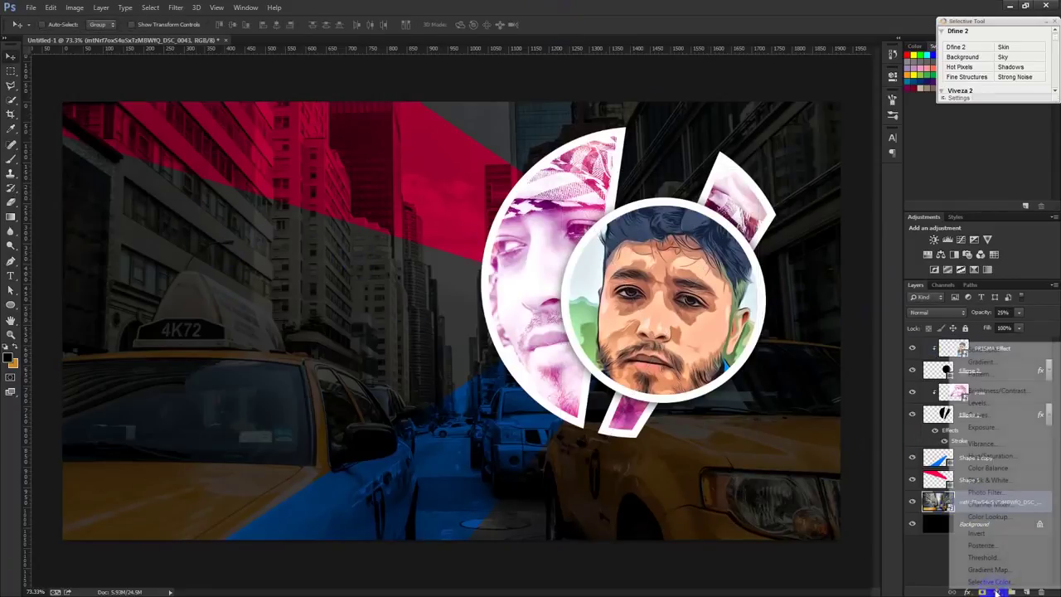
# - Add a Gradient Fill layer set to Radial, Reverse, Angle 0 and Scale 258%
pyautogui.click(980, 362)
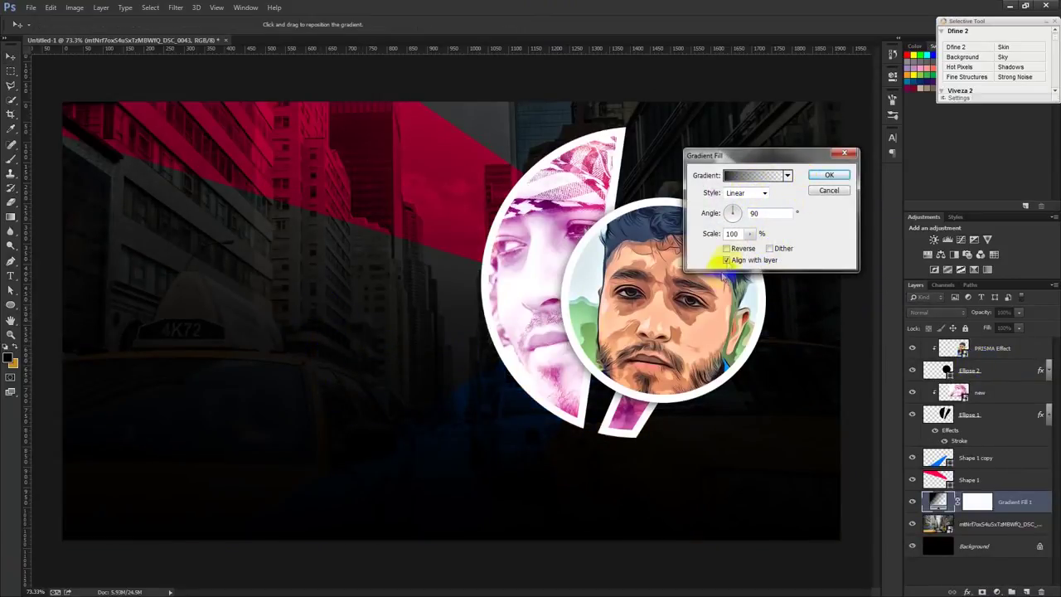
pyautogui.click(744, 194)
pyautogui.click(747, 213)
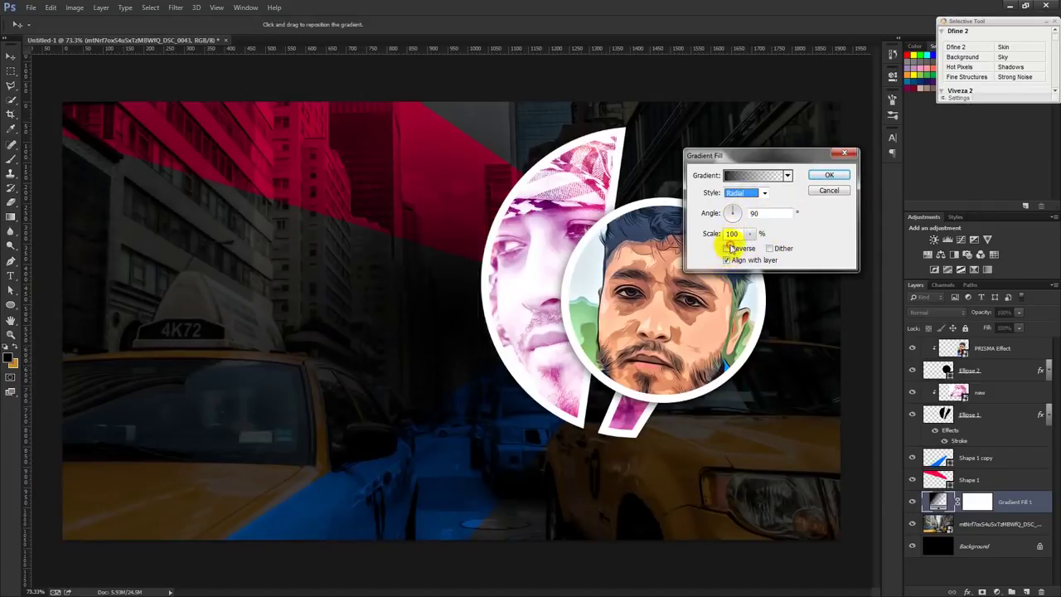
pyautogui.click(726, 248)
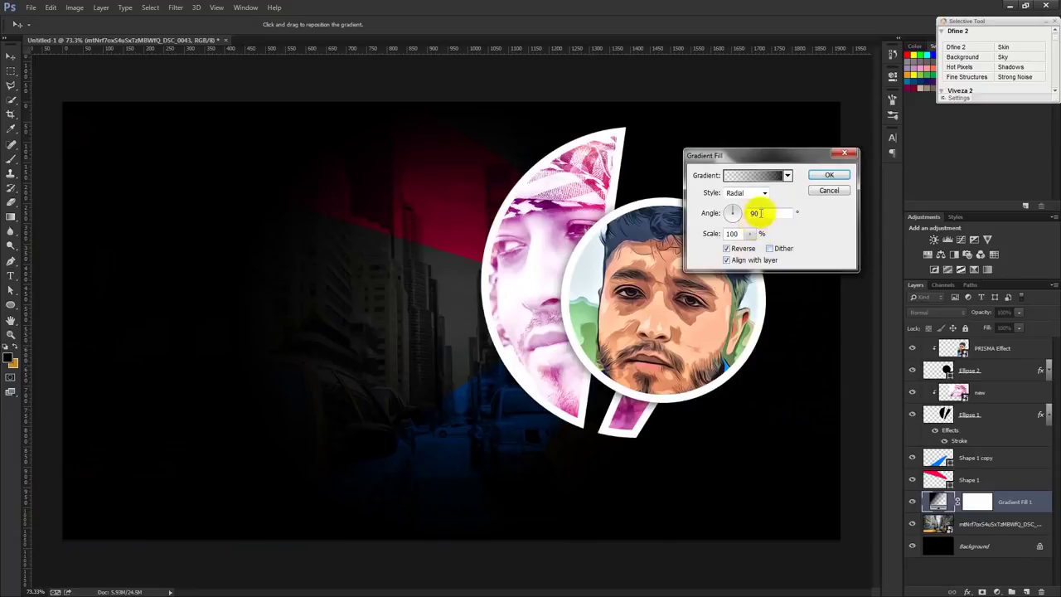
pyautogui.click(729, 213)
pyautogui.moveTo(727, 217); pyautogui.dragTo(734, 213)
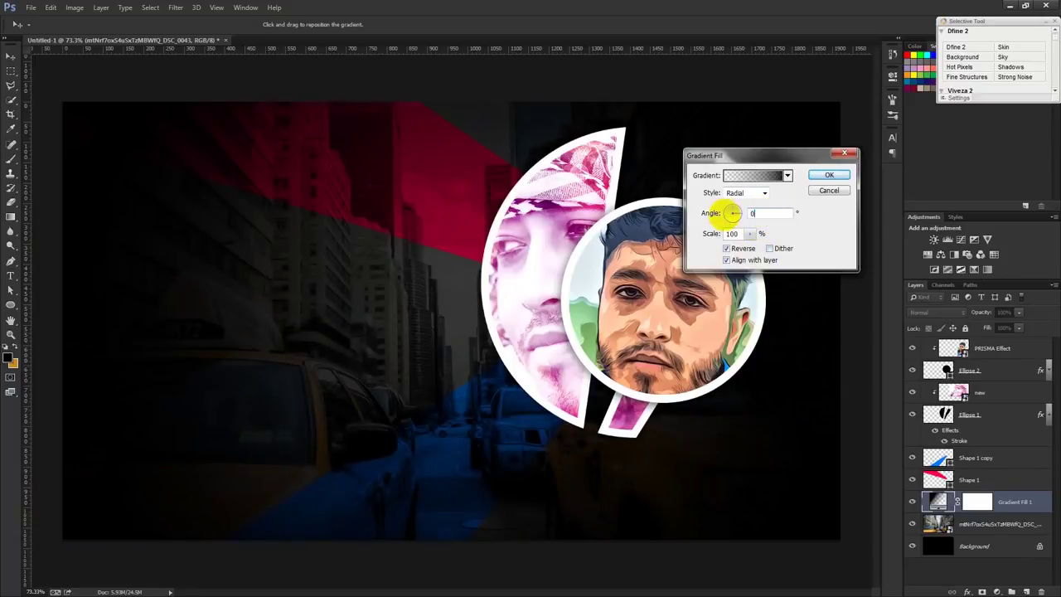
pyautogui.click(749, 234)
pyautogui.moveTo(759, 247); pyautogui.dragTo(760, 247)
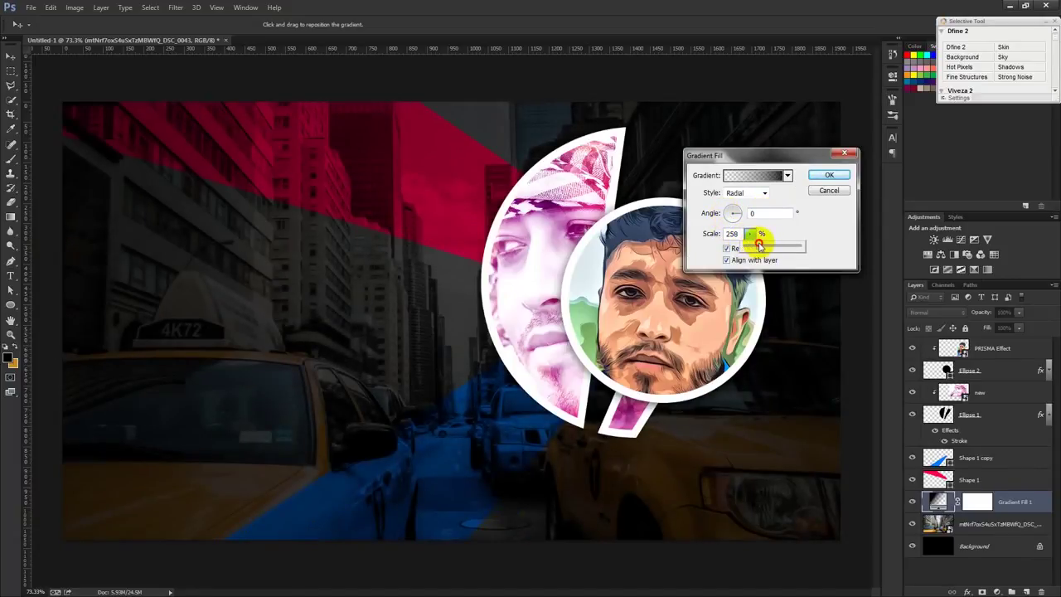
pyautogui.click(735, 212)
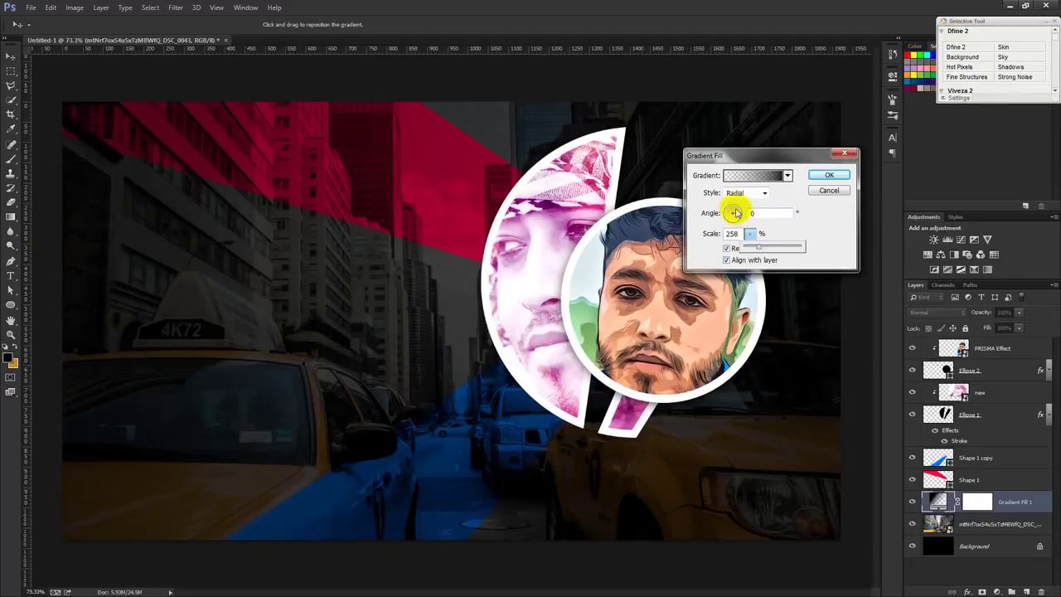
pyautogui.click(816, 177)
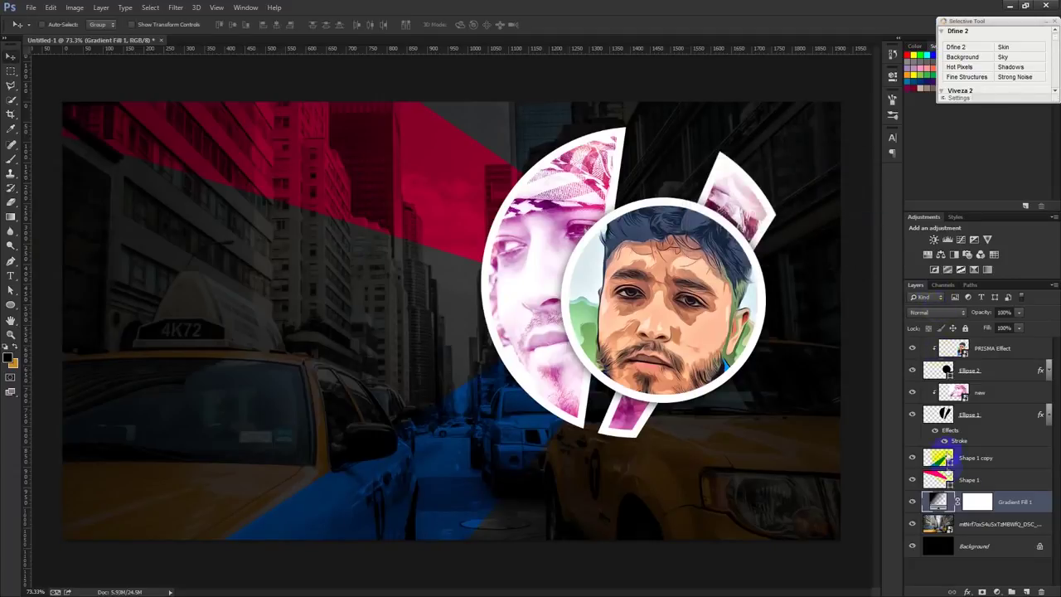
# - Recentre the radial gradient onto the face and reapply the fill
pyautogui.click(911, 501)
pyautogui.click(910, 501)
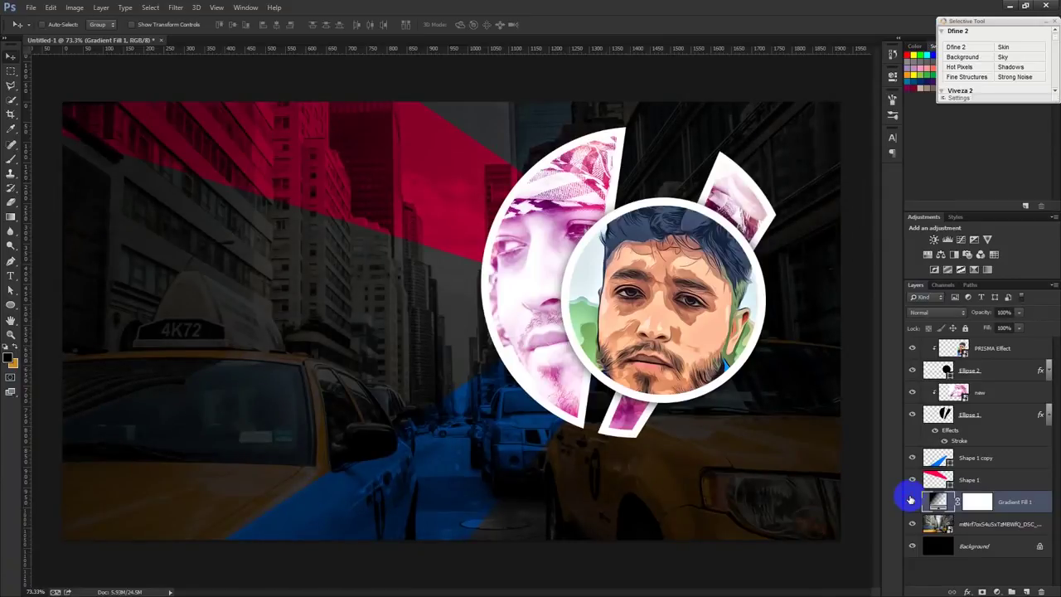
pyautogui.doubleClick(936, 501)
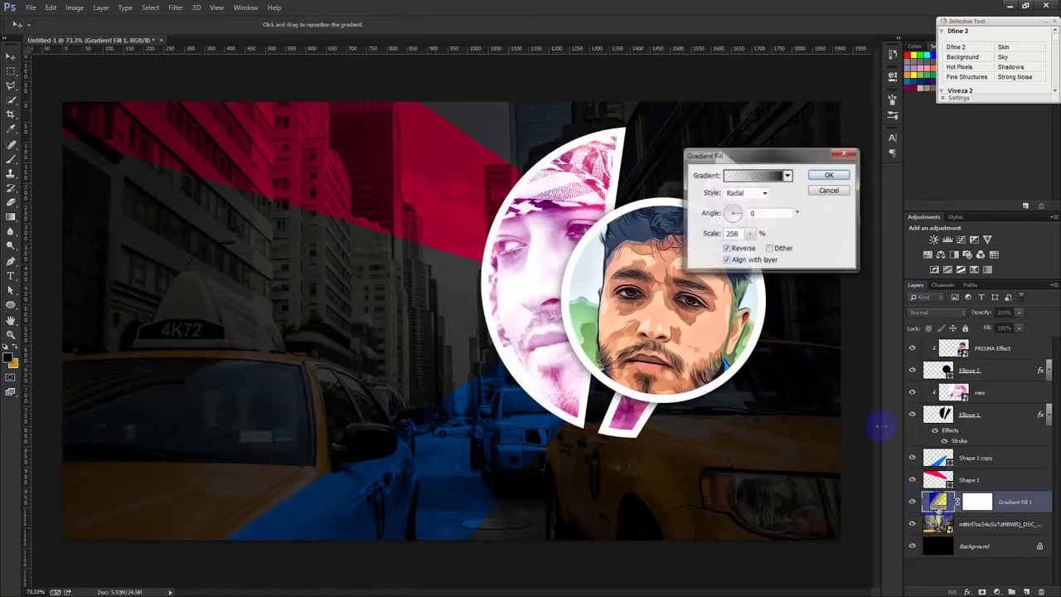
pyautogui.moveTo(767, 154); pyautogui.dragTo(939, 132)
pyautogui.moveTo(458, 319); pyautogui.dragTo(684, 303)
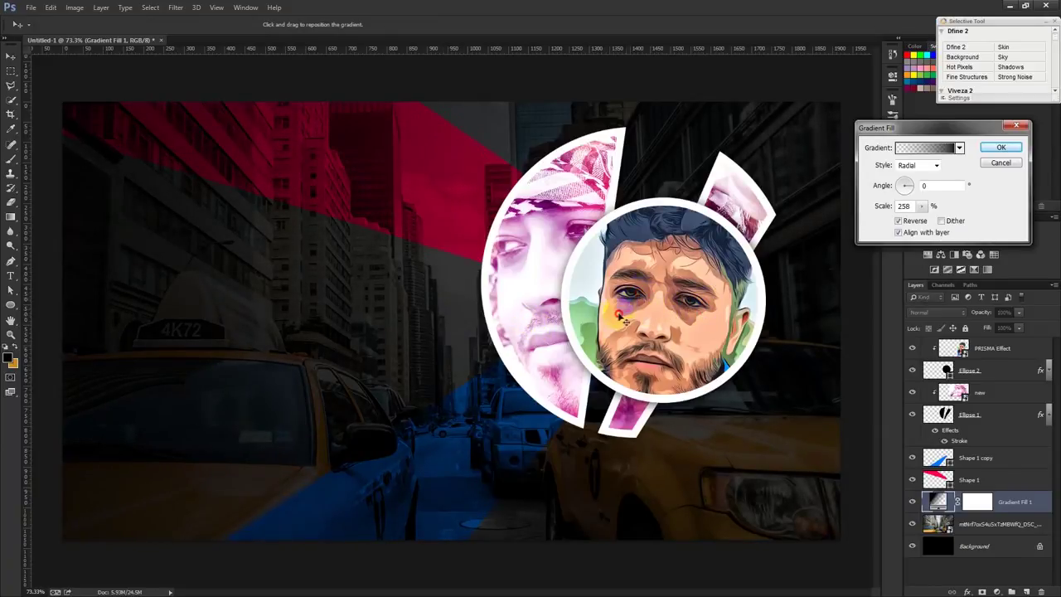
pyautogui.click(994, 149)
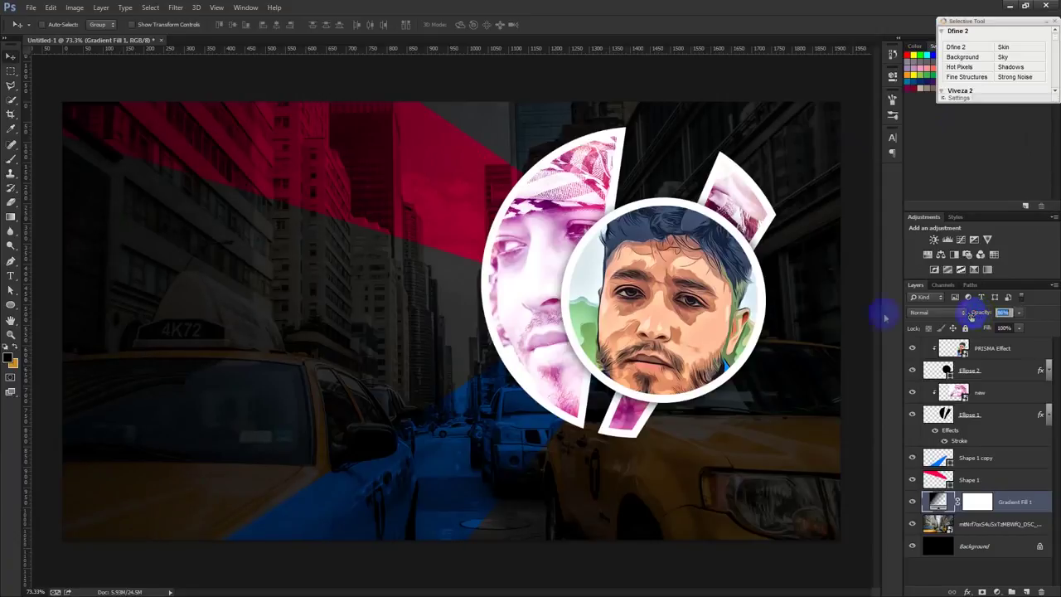
pyautogui.scroll(-3, 753, 310)
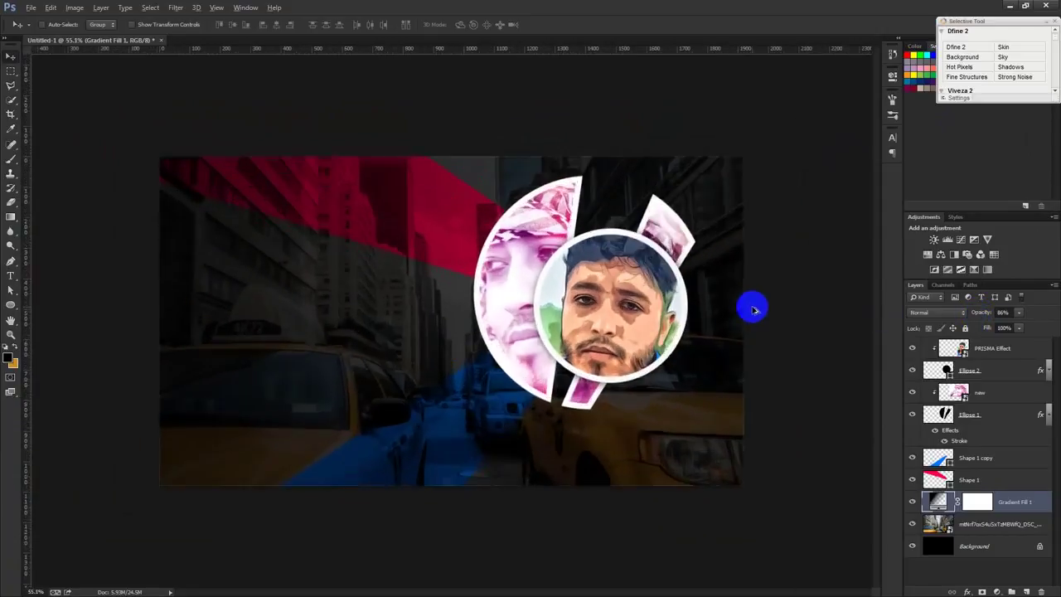
pyautogui.scroll(2, 753, 310)
pyautogui.click(1011, 502)
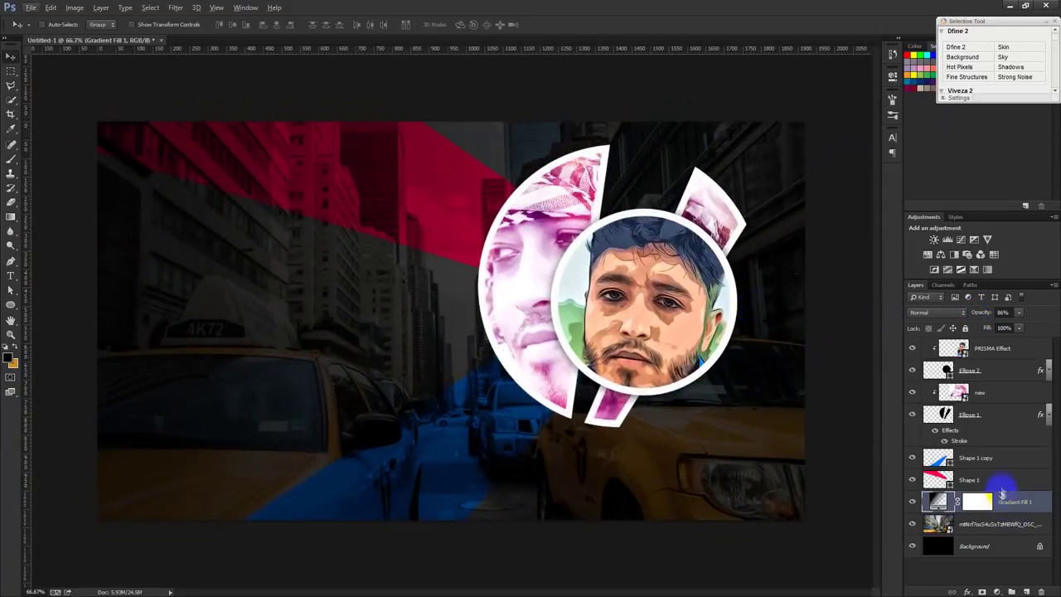
# - Draw a triangle shape on the left with the Pen shape tool above Shape 1
pyautogui.click(986, 480)
pyautogui.click(12, 262)
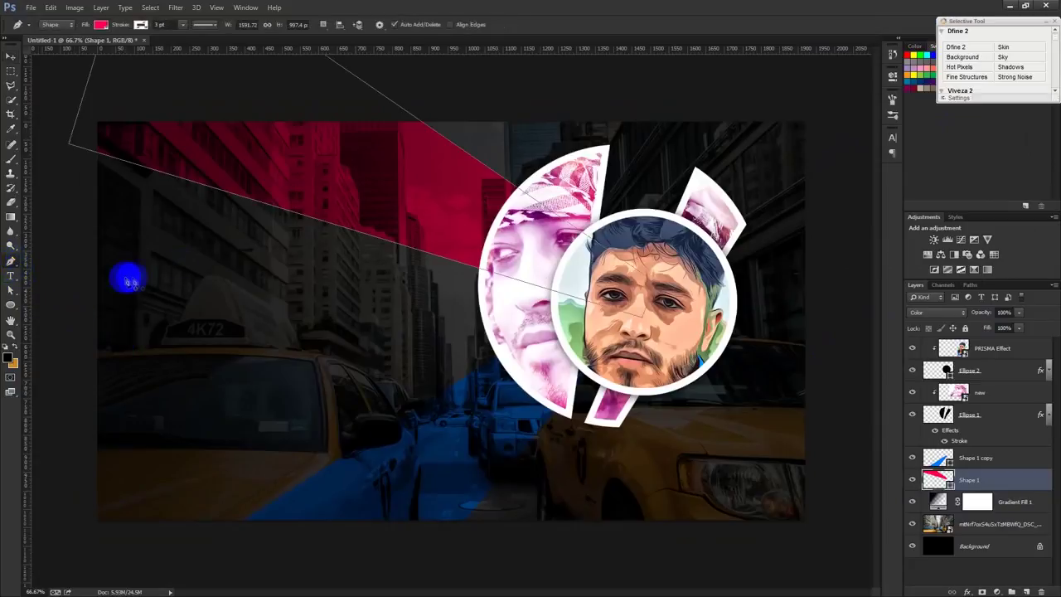
pyautogui.click(168, 246)
pyautogui.click(299, 338)
pyautogui.click(156, 357)
pyautogui.click(168, 246)
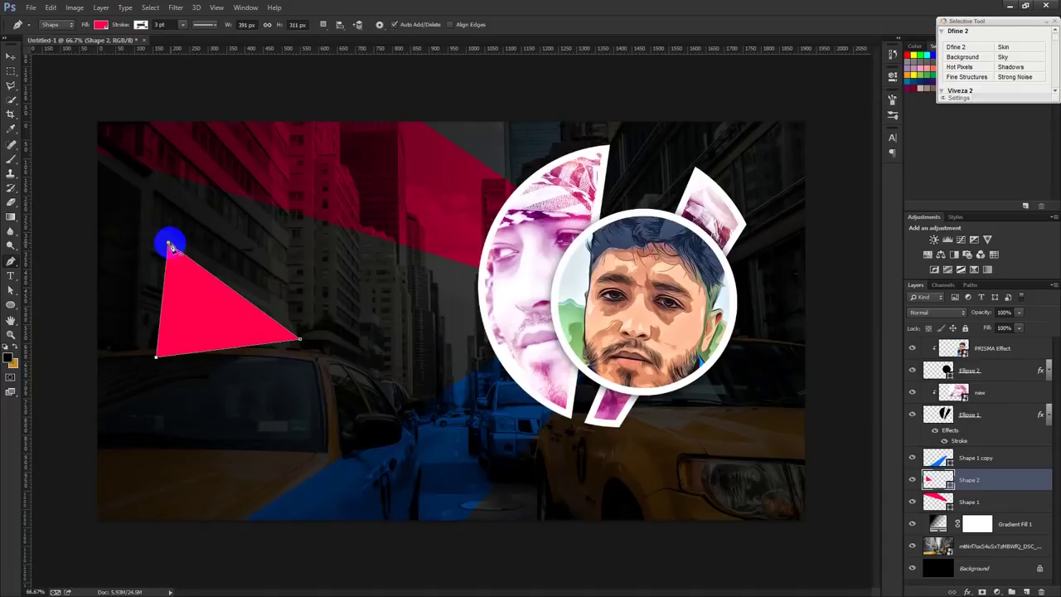
# - Set the red triangle's blend mode to Overlay after briefly trying Soft Light
pyautogui.click(940, 312)
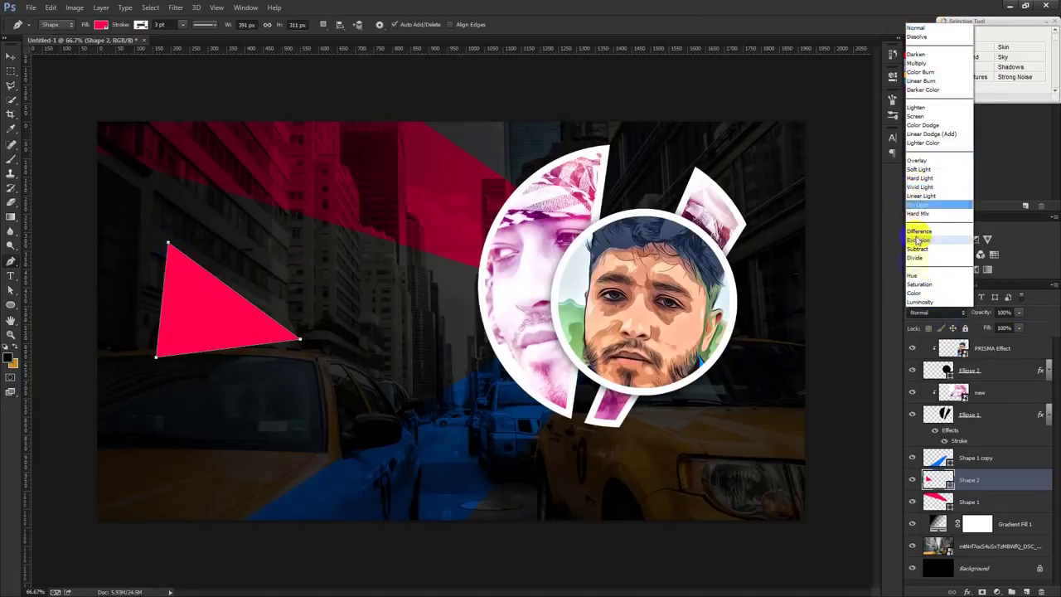
pyautogui.click(918, 161)
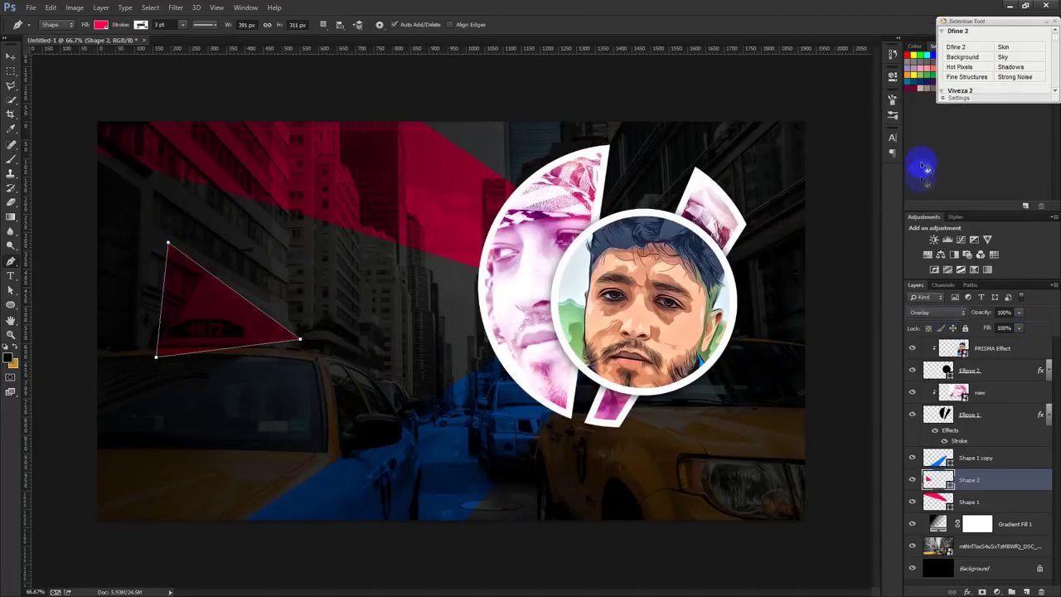
pyautogui.click(980, 483)
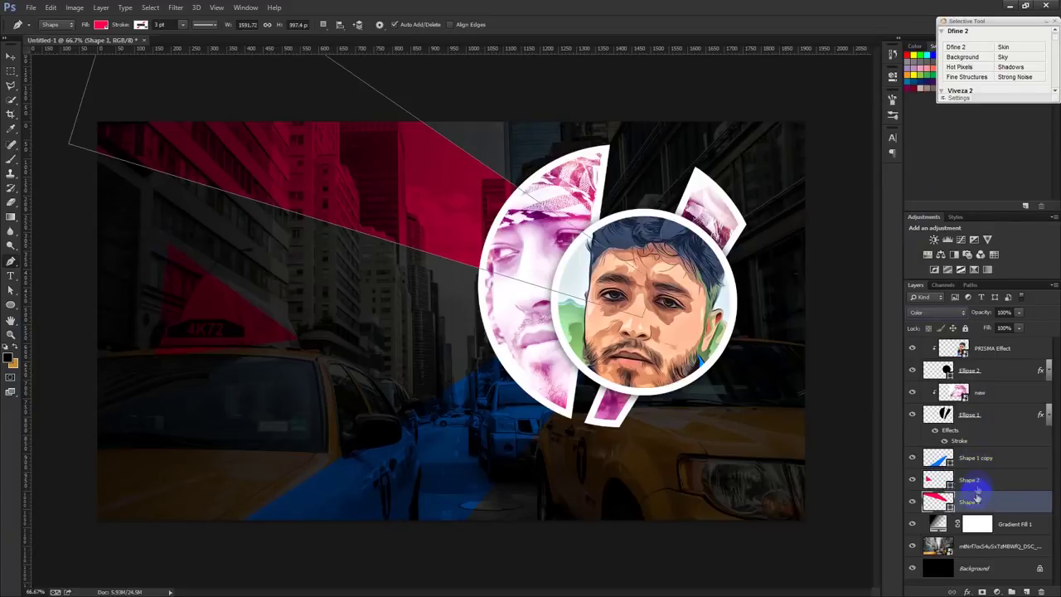
pyautogui.click(927, 313)
pyautogui.click(926, 170)
pyautogui.click(935, 312)
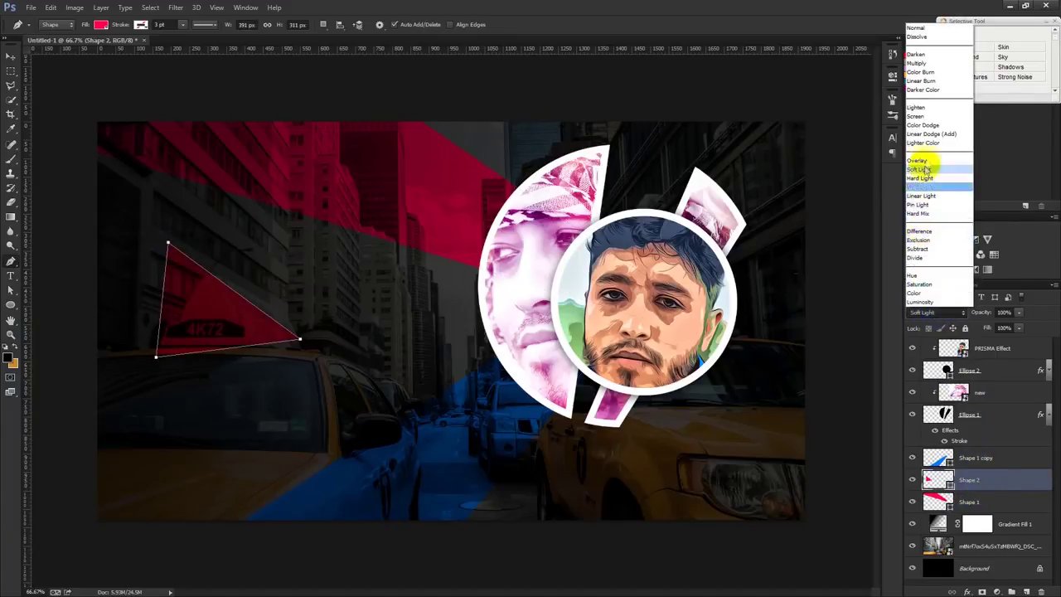
pyautogui.click(926, 160)
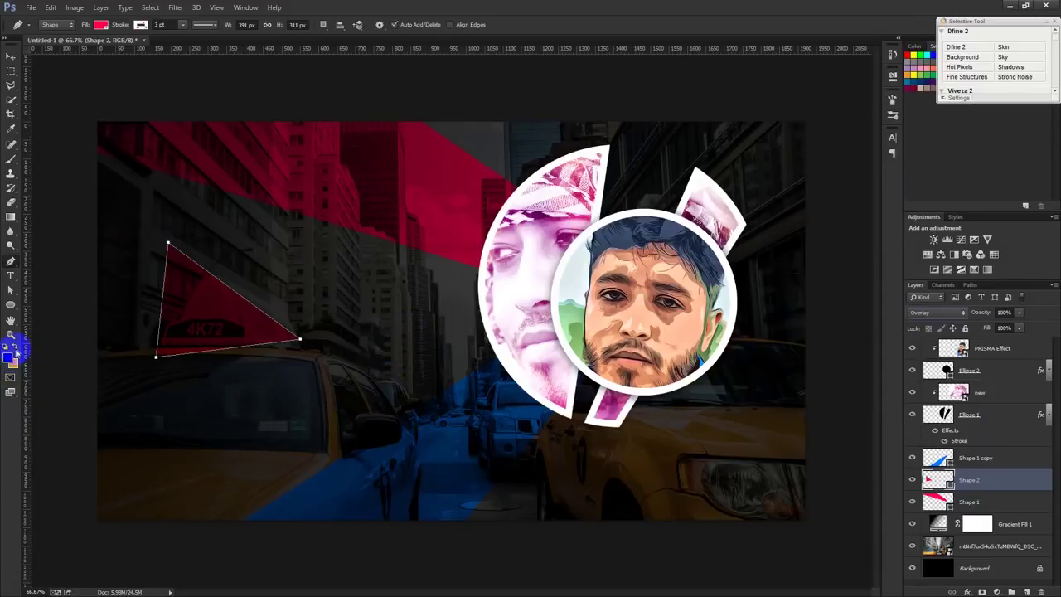
# - Draw a triangle over the taxi filled with sampled orange #cb8922 in Overlay mode
pyautogui.click(359, 352)
pyautogui.click(229, 431)
pyautogui.click(385, 395)
pyautogui.click(359, 352)
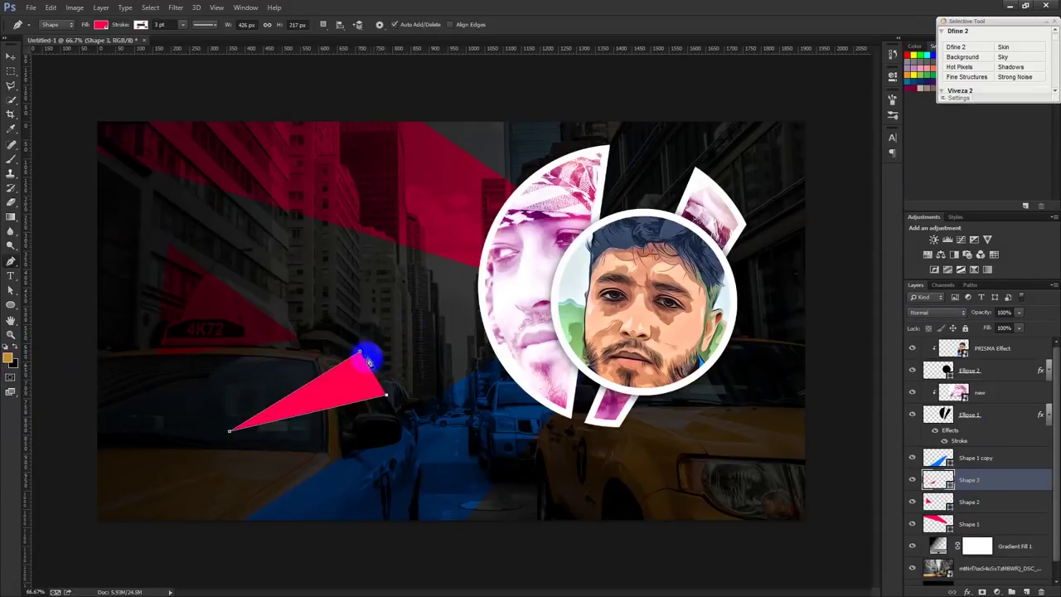
pyautogui.doubleClick(938, 480)
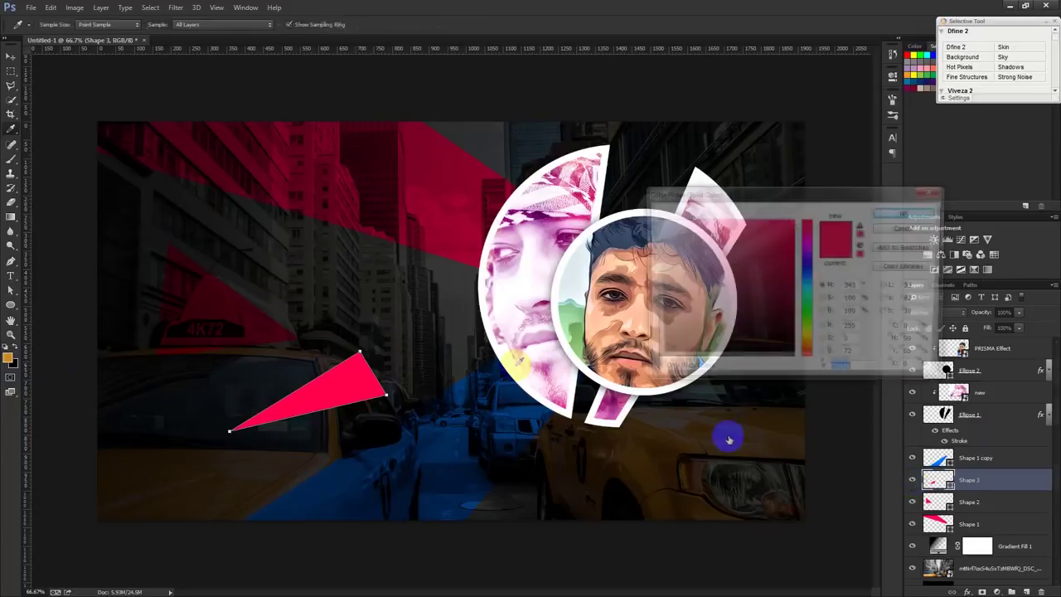
pyautogui.click(287, 328)
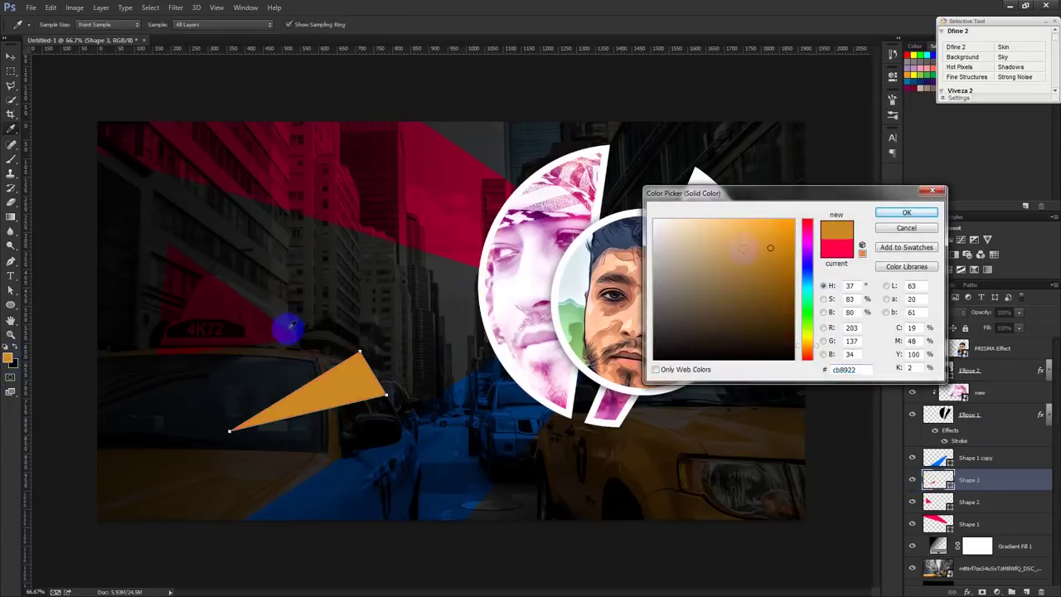
pyautogui.click(895, 217)
pyautogui.click(937, 311)
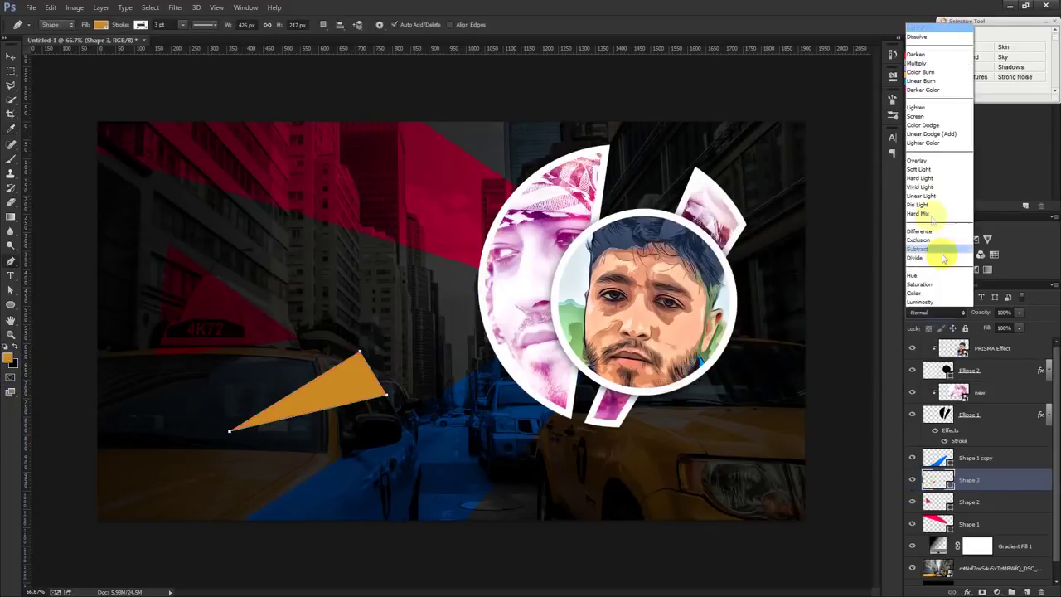
pyautogui.click(911, 174)
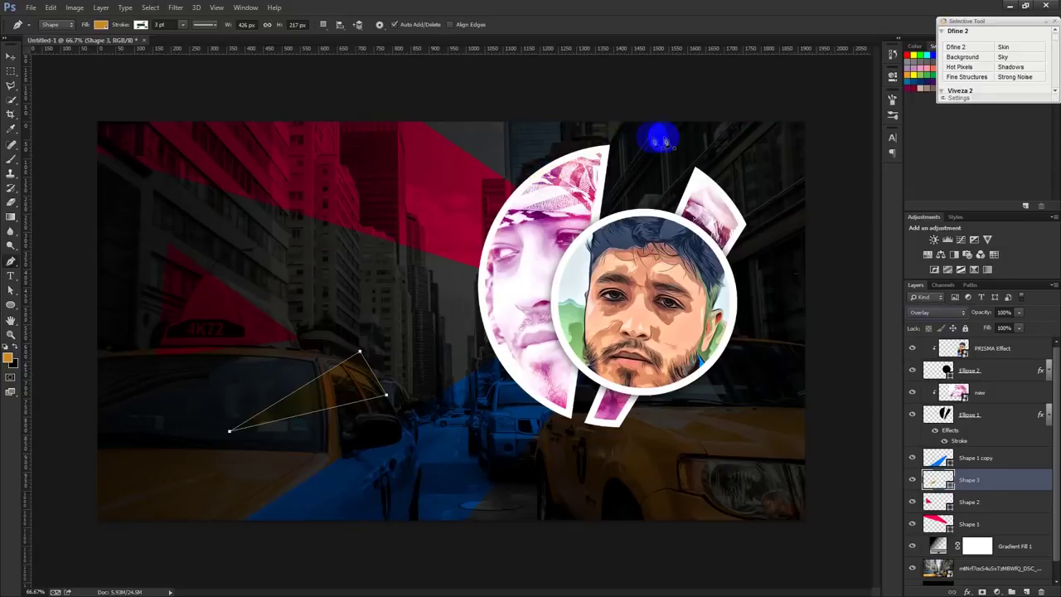
pyautogui.click(651, 135)
pyautogui.click(631, 173)
pyautogui.click(677, 158)
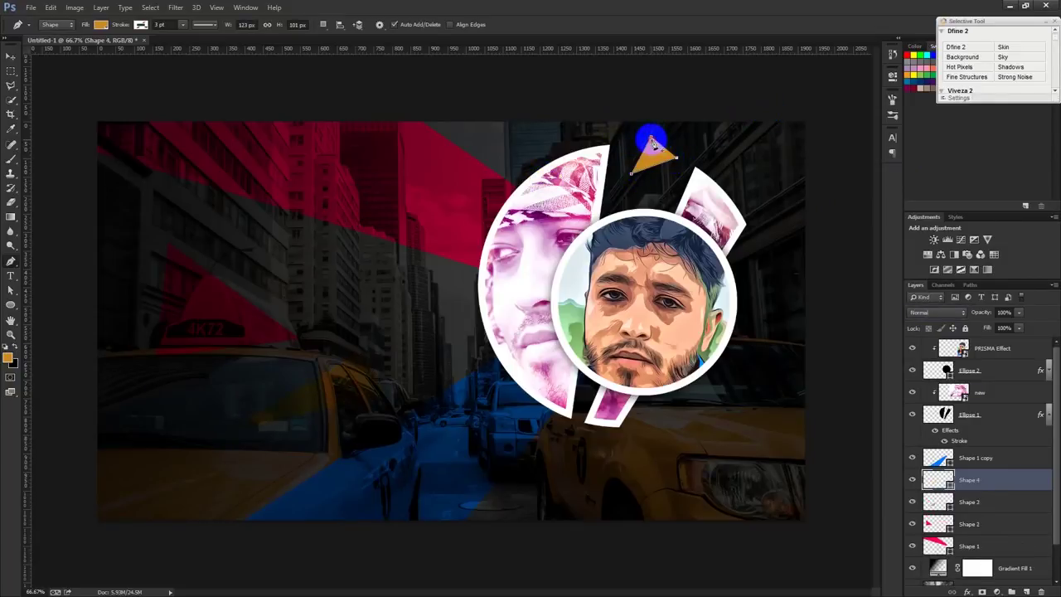
pyautogui.click(413, 466)
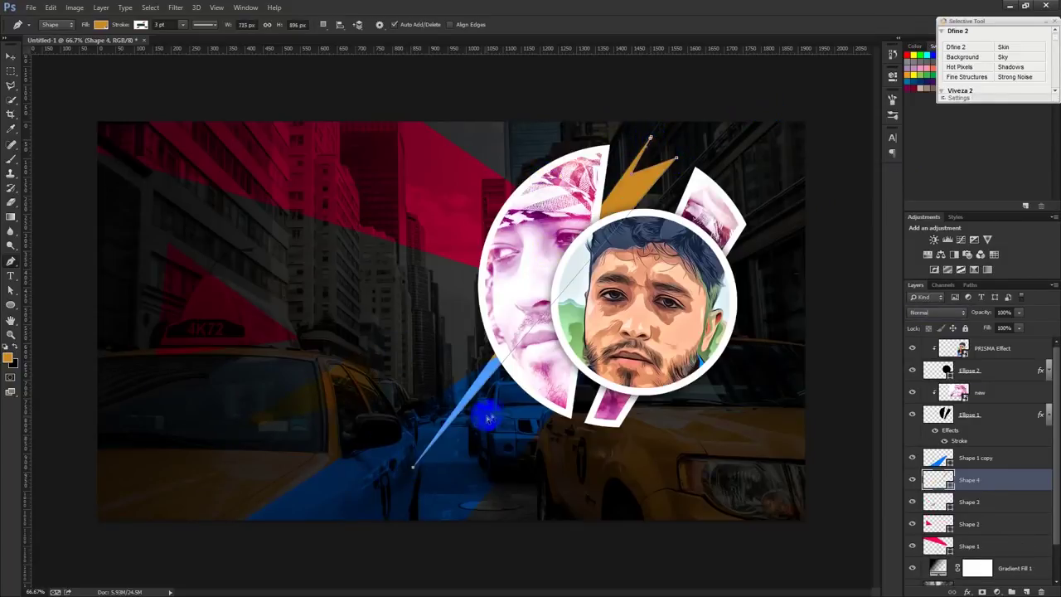
pyautogui.hotkey('ctrl', 'z')
pyautogui.click(660, 143)
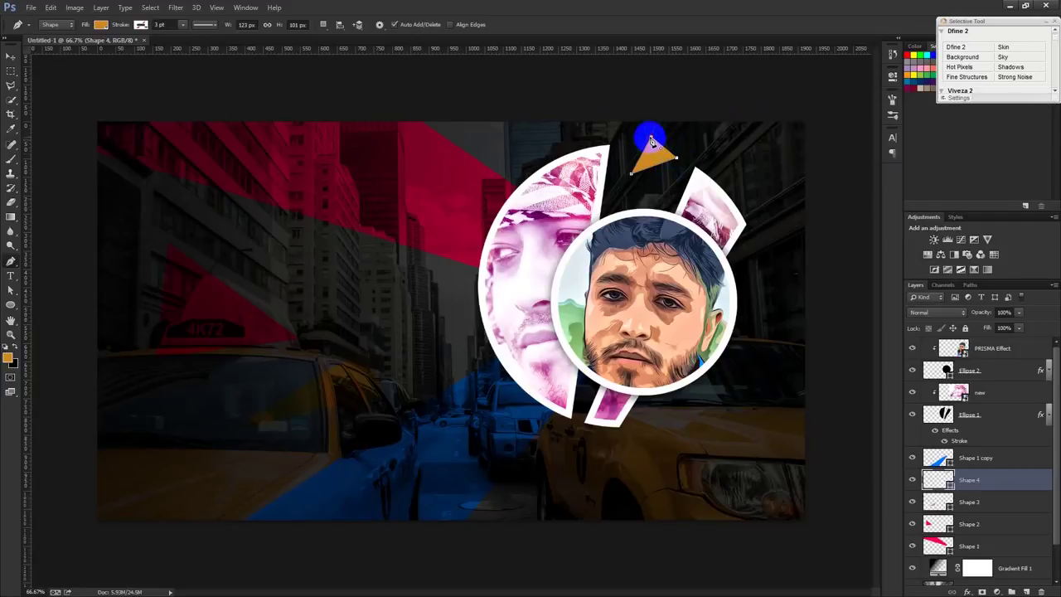
pyautogui.click(953, 298)
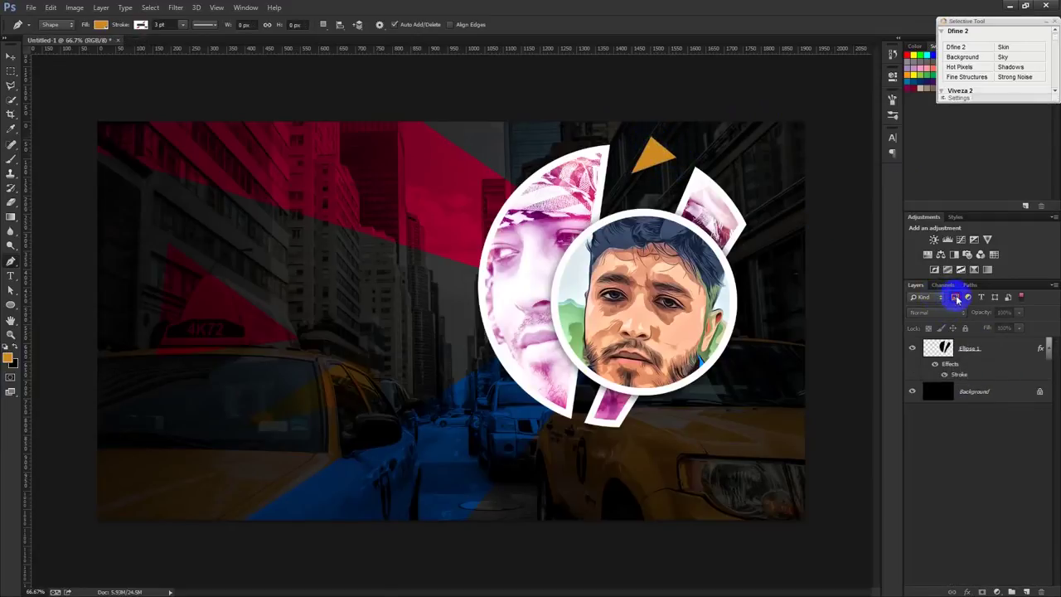
pyautogui.click(955, 297)
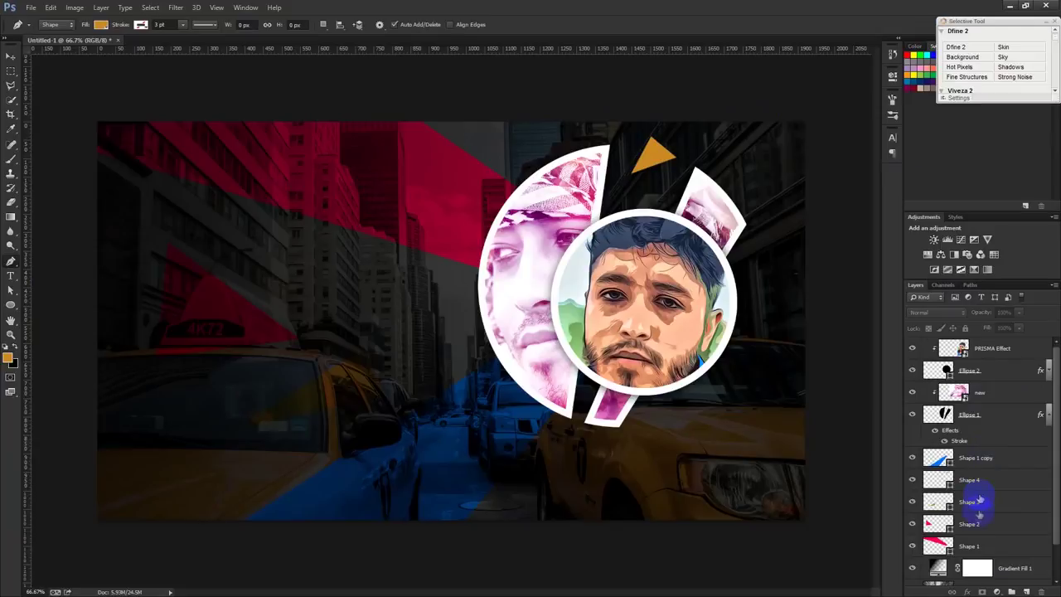
pyautogui.click(986, 485)
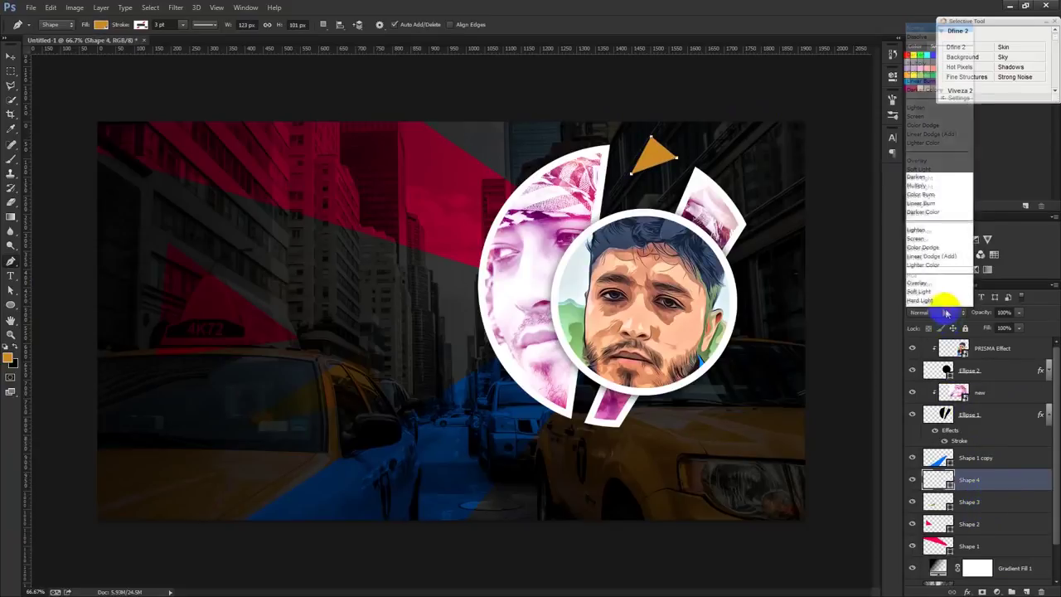
pyautogui.click(937, 312)
pyautogui.click(920, 162)
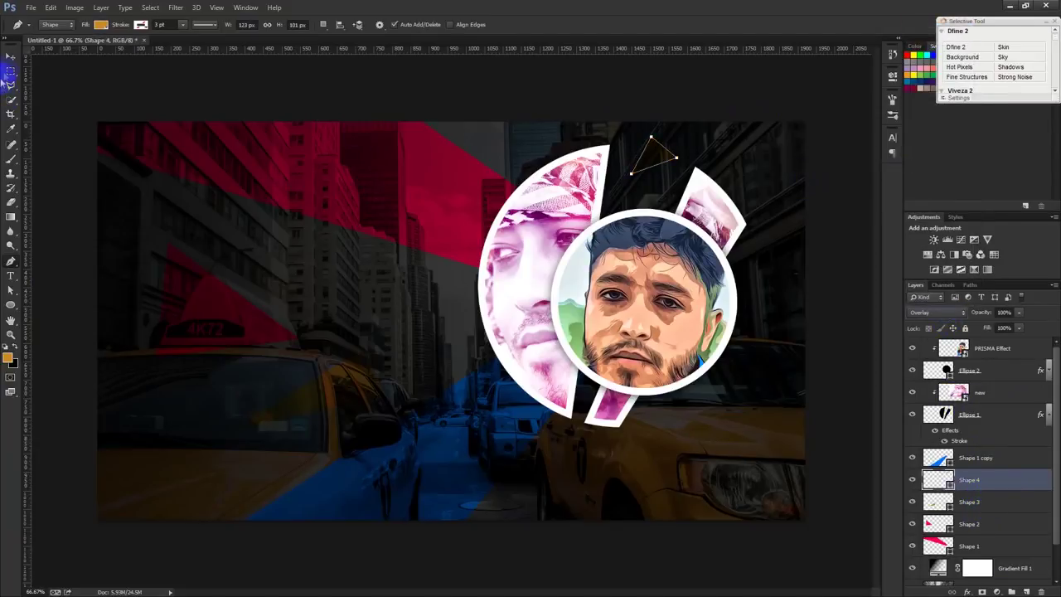
pyautogui.press('v')
pyautogui.moveTo(719, 175)
pyautogui.mouseDown()
pyautogui.moveTo(388, 329)
pyautogui.moveTo(443, 319)
pyautogui.mouseUp()
pyautogui.press('Delete')
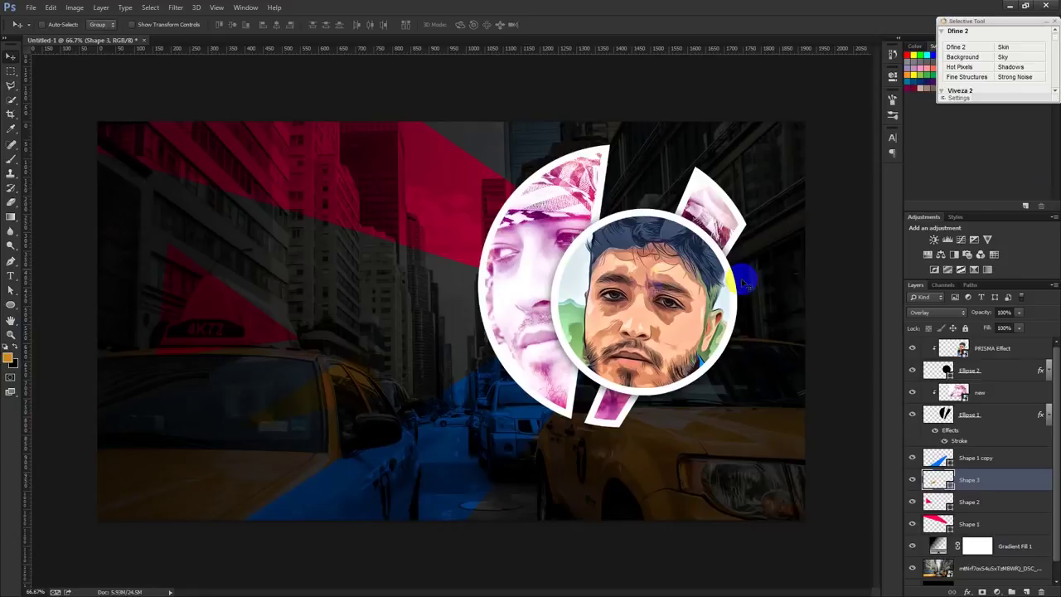
pyautogui.click(13, 149)
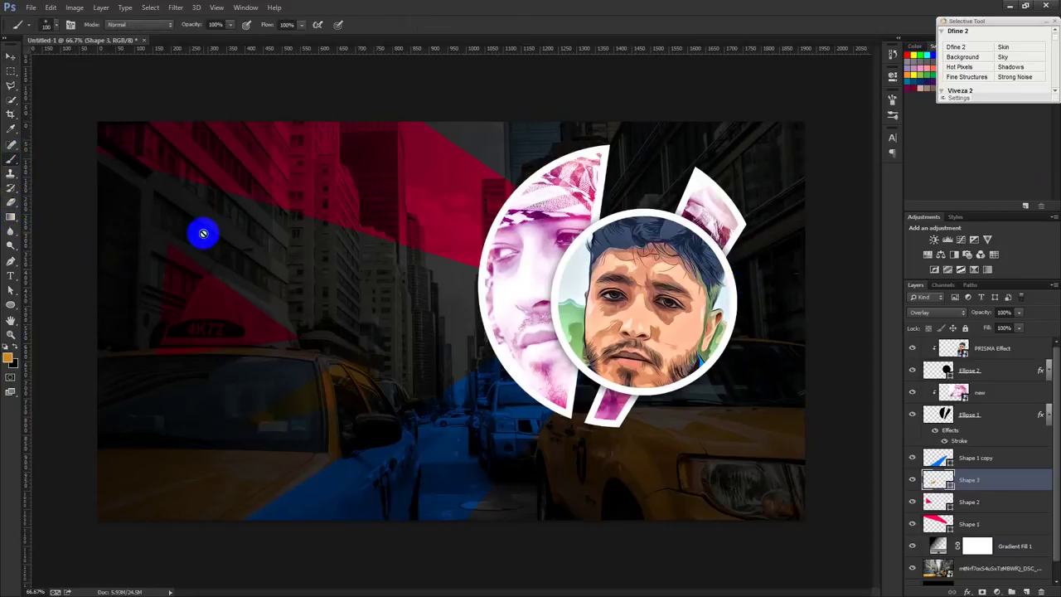
pyautogui.rightClick(205, 234)
pyautogui.click(991, 480)
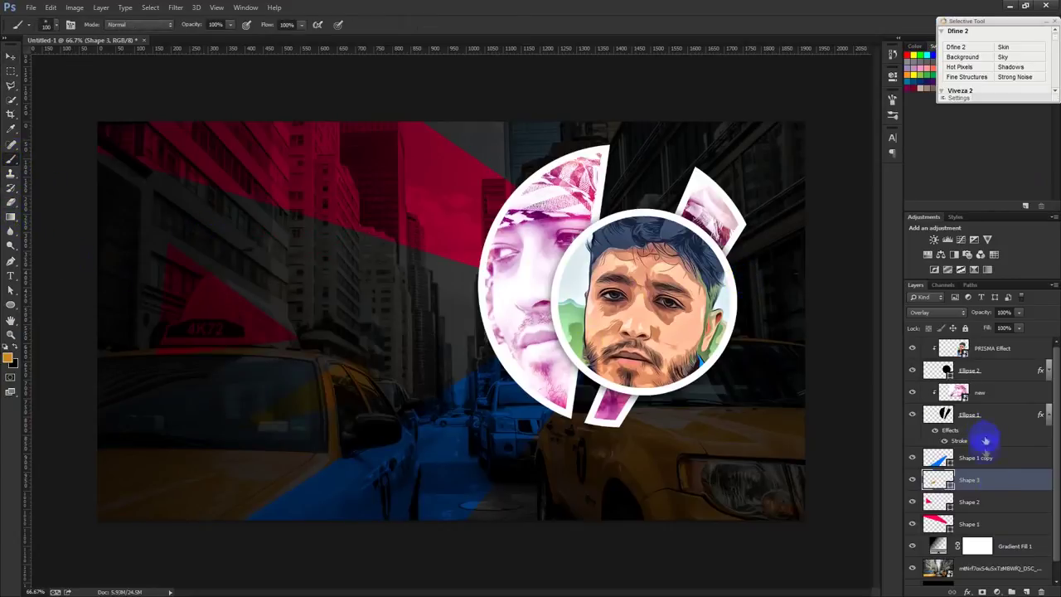
# - Add a new empty Layer 1 and choose Load Brushes from the Brush Preset picker
pyautogui.click(1000, 455)
pyautogui.click(1048, 414)
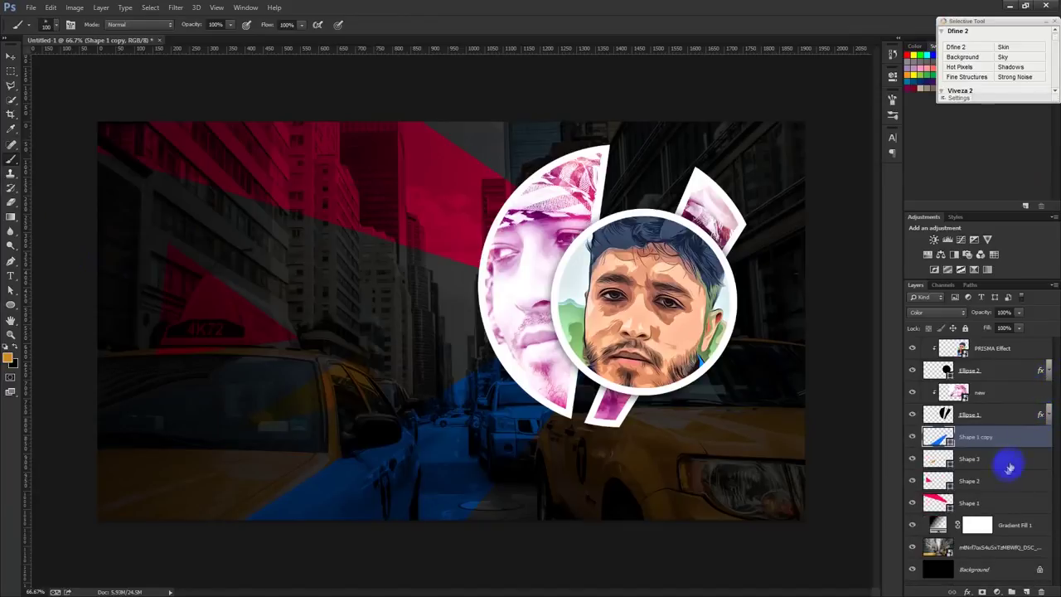
pyautogui.click(1026, 591)
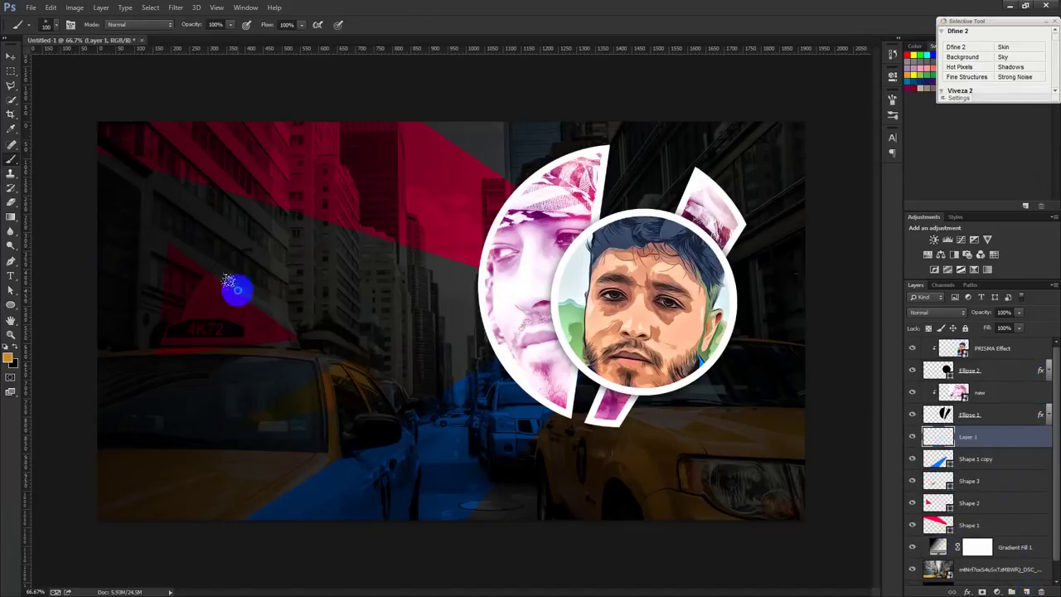
pyautogui.rightClick(237, 285)
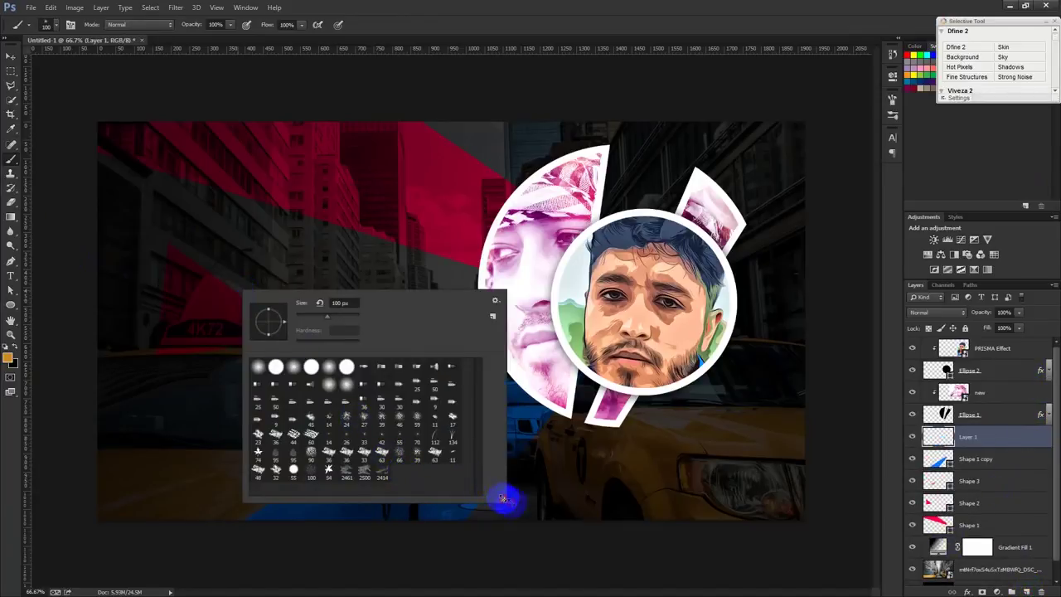
pyautogui.moveTo(502, 497); pyautogui.dragTo(633, 525)
pyautogui.click(645, 300)
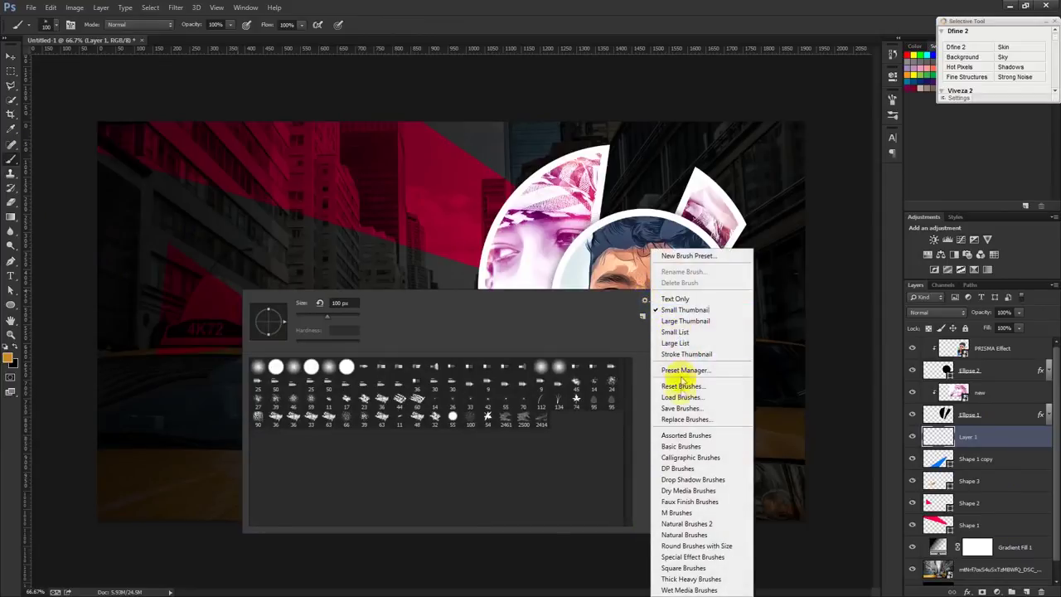
pyautogui.click(682, 397)
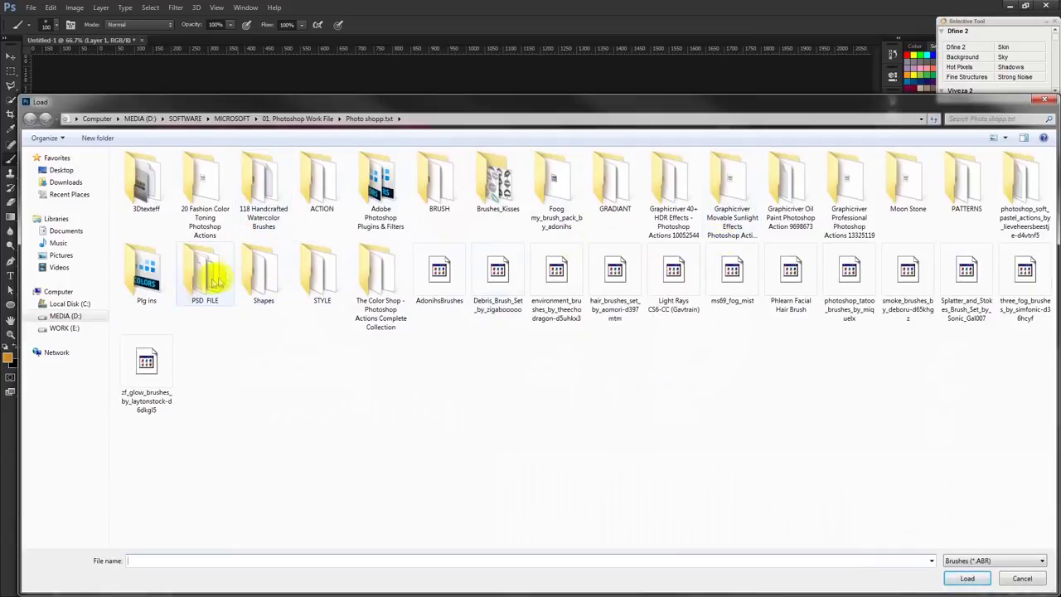
# - Browse to the BRUSH folder's 9 paint splatter brushes and load the .abr set
pyautogui.click(300, 117)
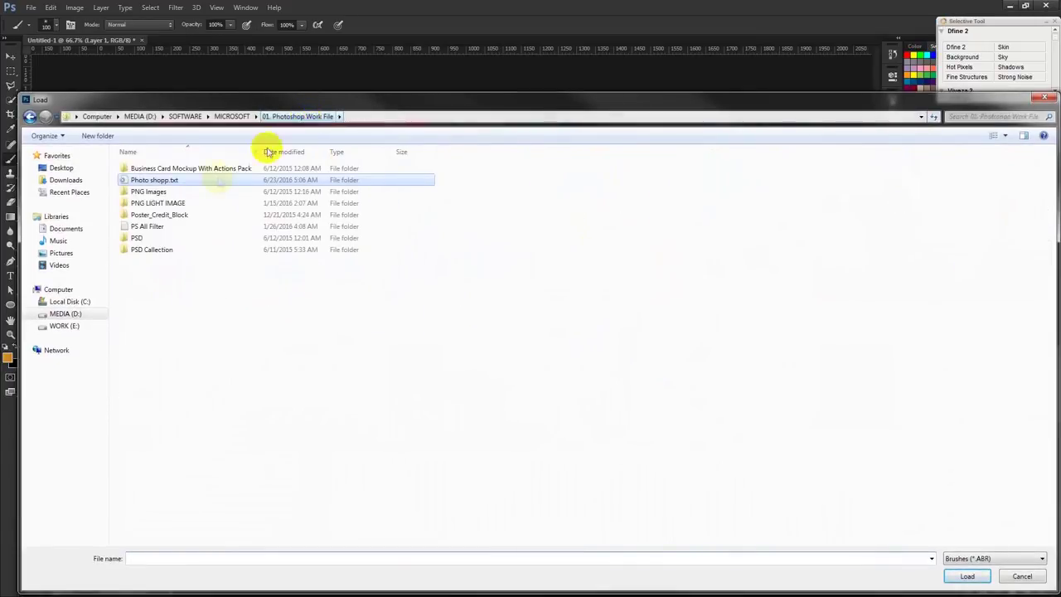
pyautogui.doubleClick(158, 227)
pyautogui.click(288, 117)
pyautogui.doubleClick(182, 174)
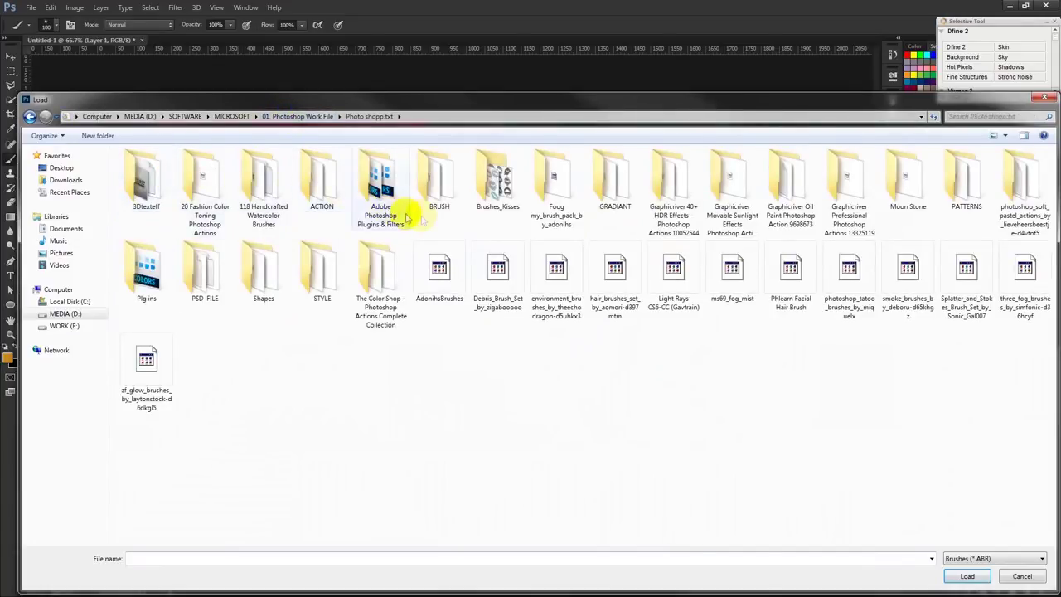
pyautogui.doubleClick(435, 199)
pyautogui.rightClick(588, 208)
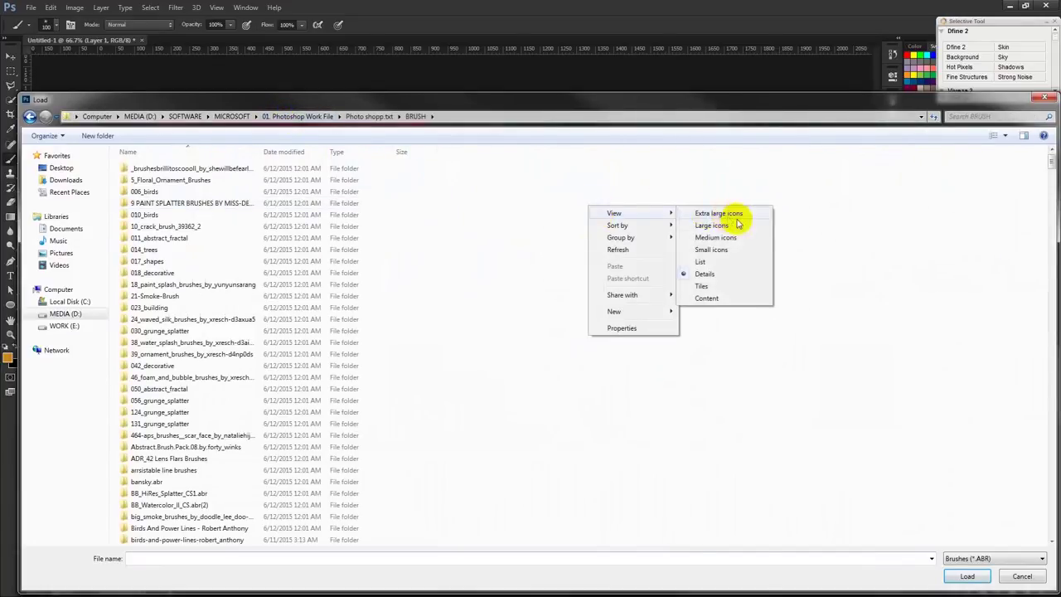
pyautogui.click(737, 226)
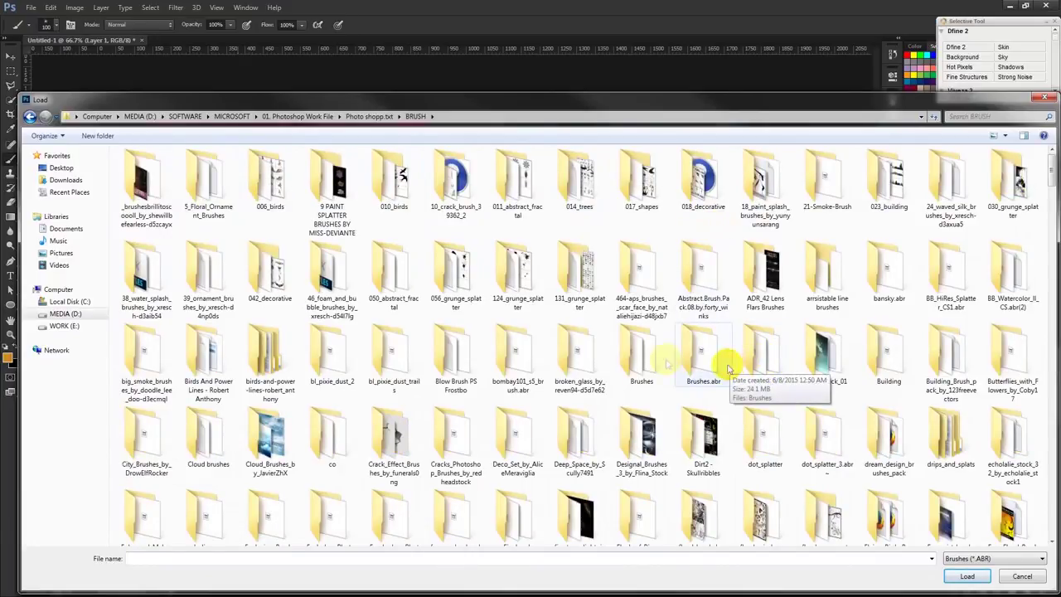
pyautogui.doubleClick(330, 190)
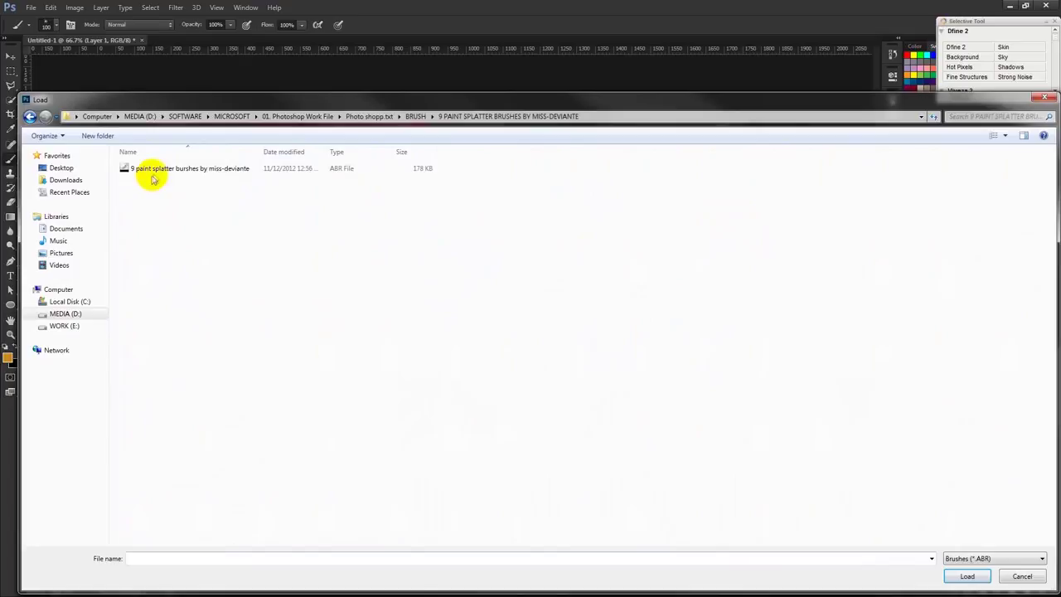
pyautogui.doubleClick(149, 170)
pyautogui.click(593, 423)
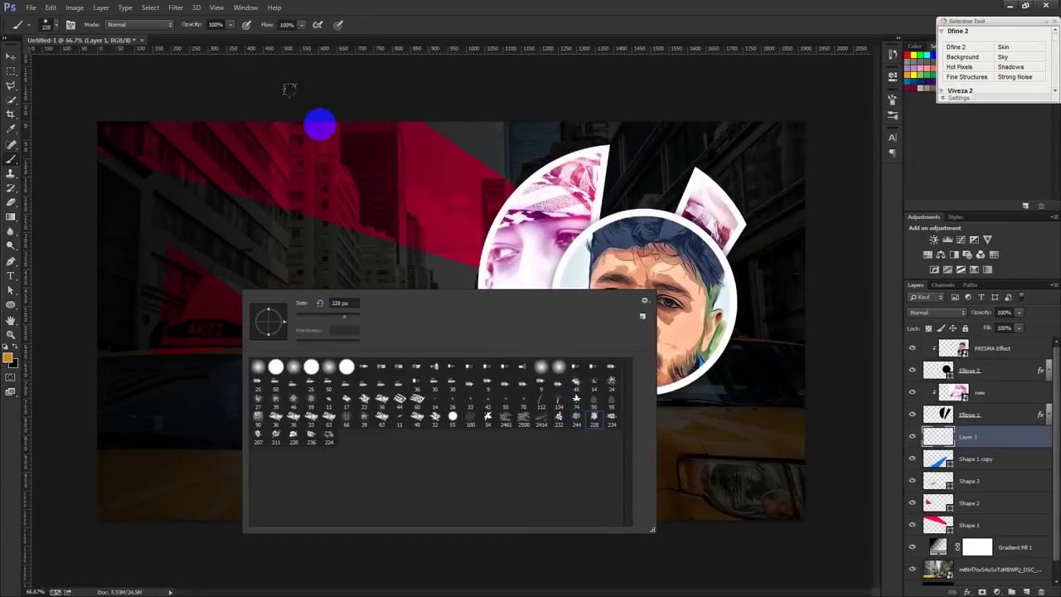
# - Make white the foreground colour and stamp splatters along the emblem's left side at varying sizes
pyautogui.click(435, 32)
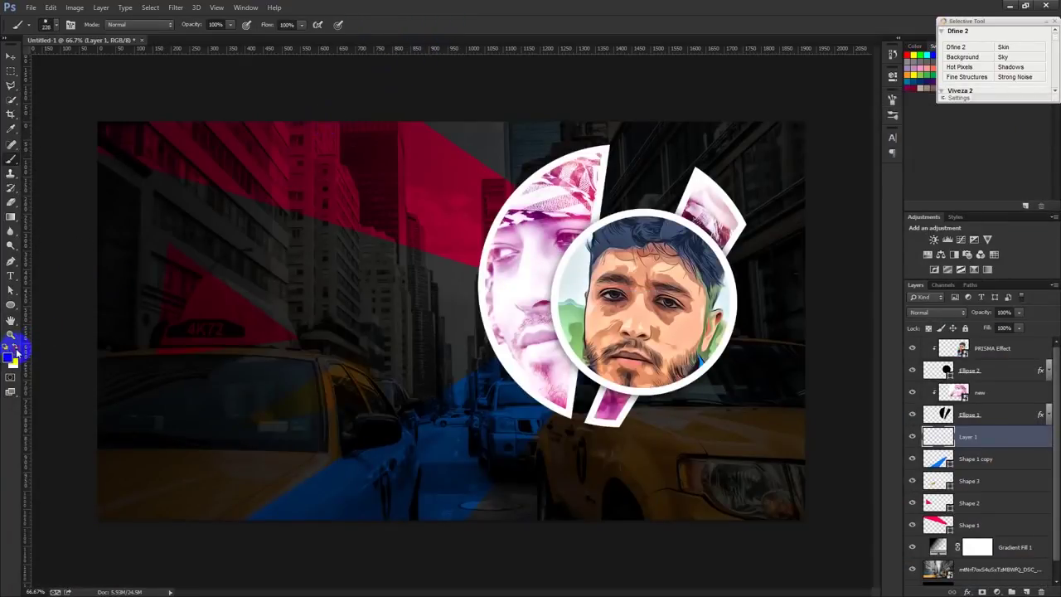
pyautogui.press('d')
pyautogui.click(17, 348)
pyautogui.click(553, 177)
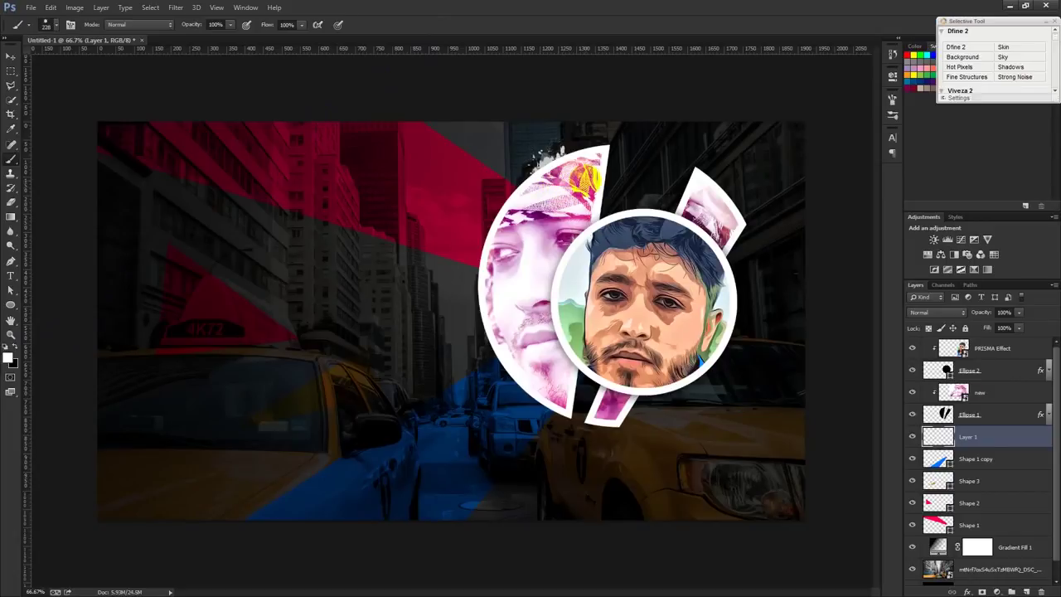
pyautogui.press(']')
pyautogui.press(']')
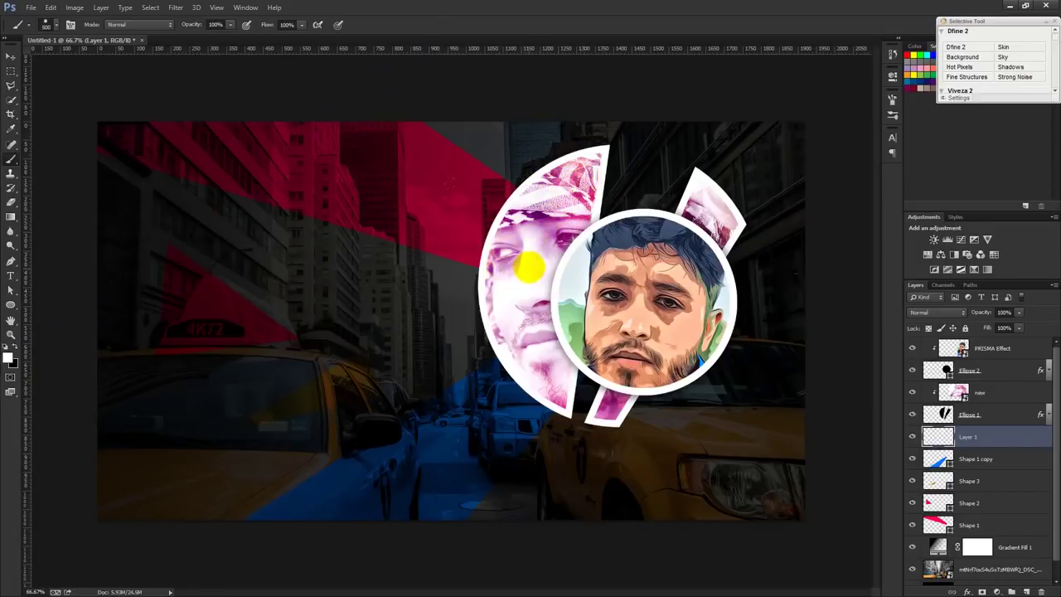
pyautogui.click(530, 265)
pyautogui.press('[')
pyautogui.press('[')
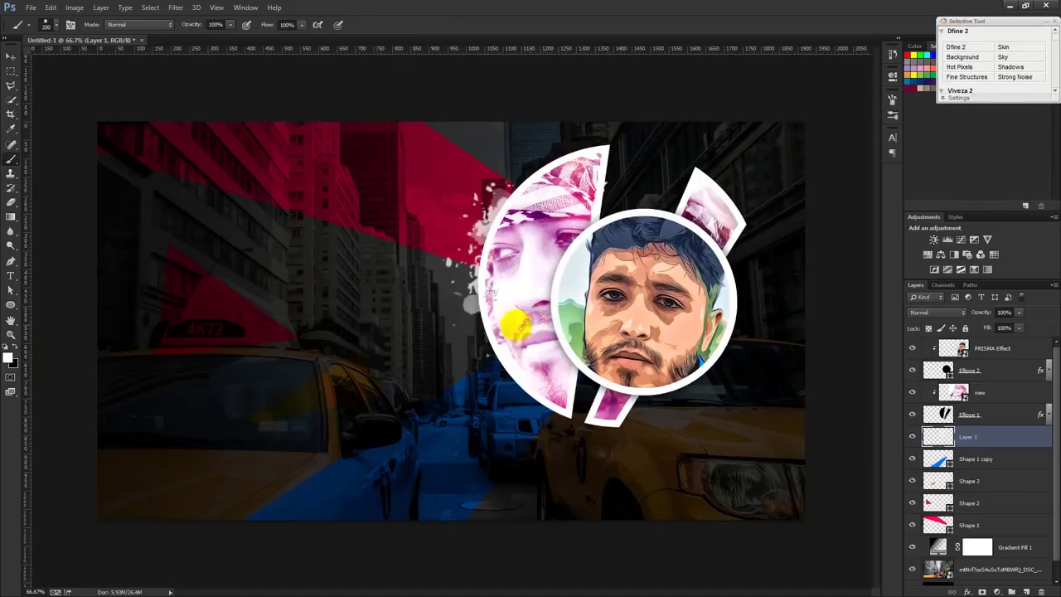
pyautogui.click(514, 358)
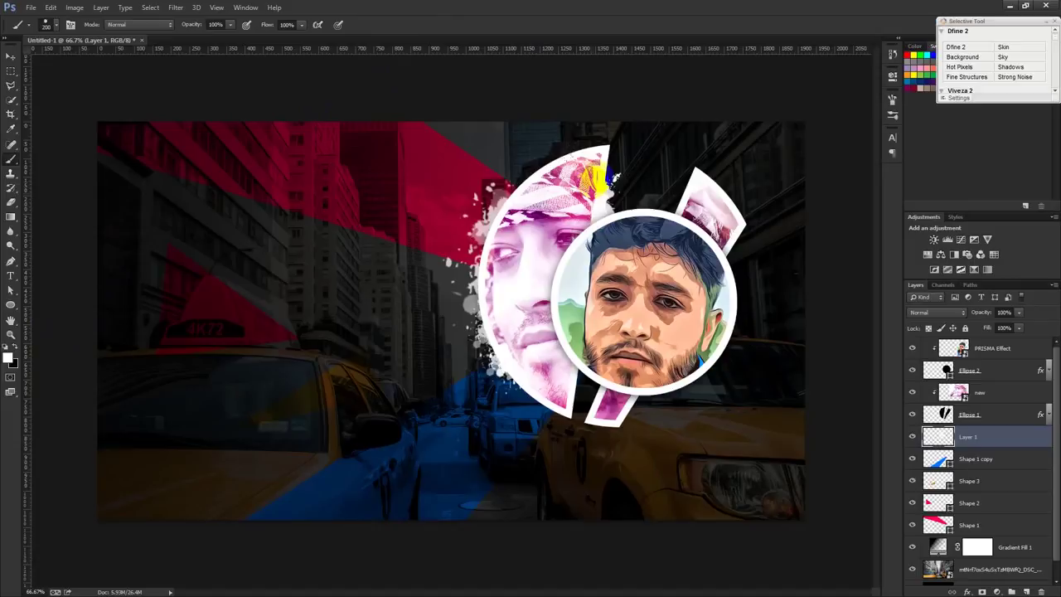
# - Stamp more white splatters at the circle's top-right, right pink shape and bottom edges
pyautogui.click(603, 166)
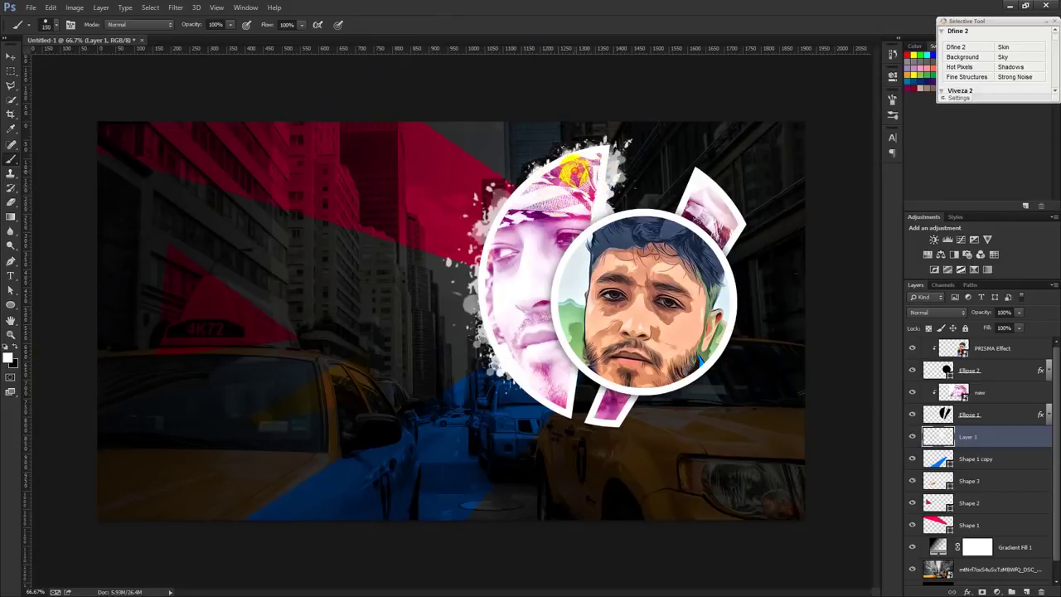
pyautogui.click(692, 188)
pyautogui.click(730, 213)
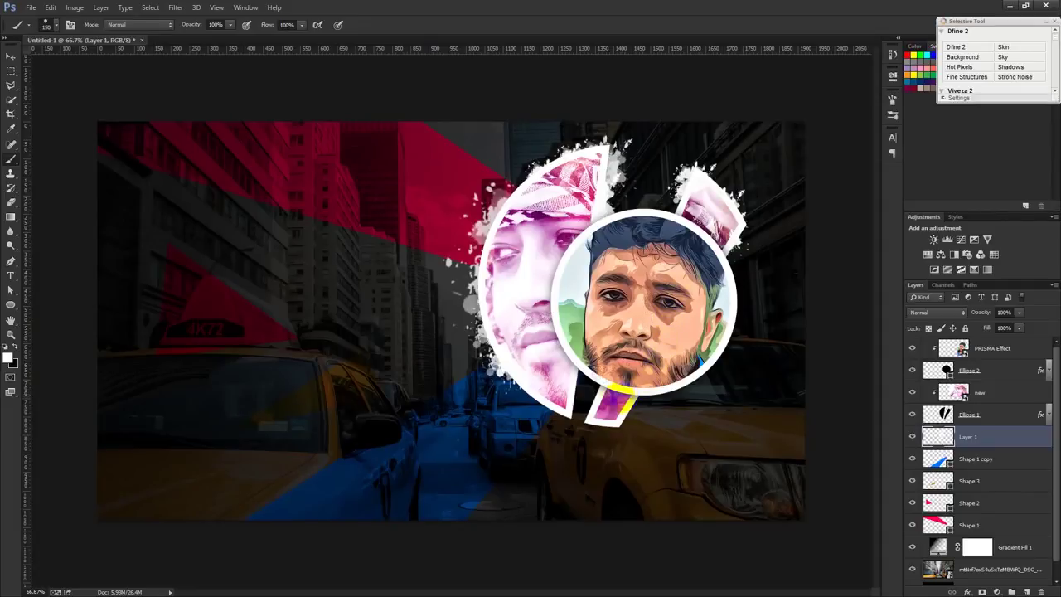
pyautogui.click(678, 387)
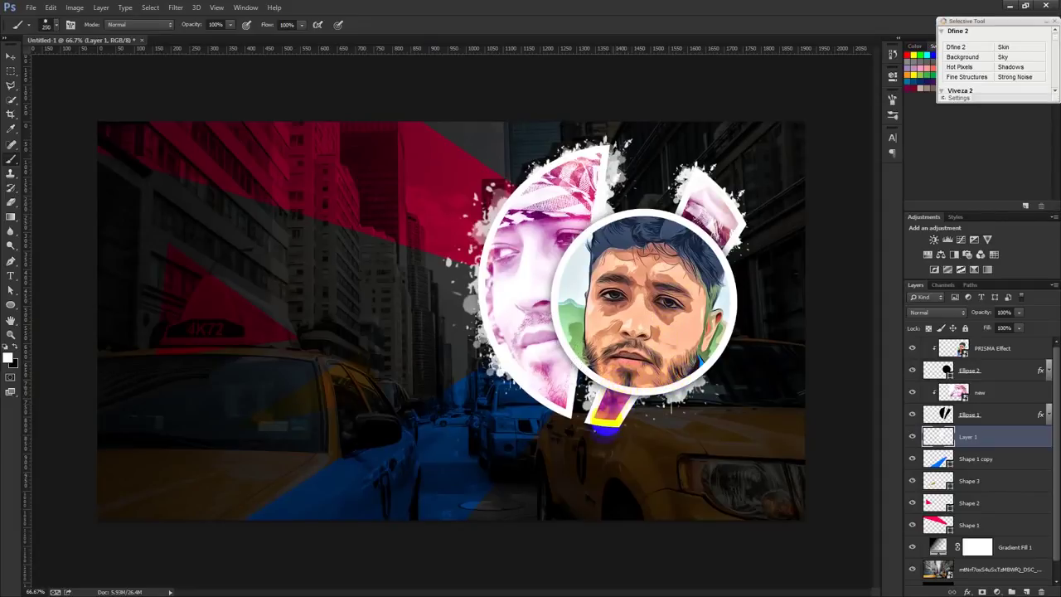
pyautogui.click(543, 414)
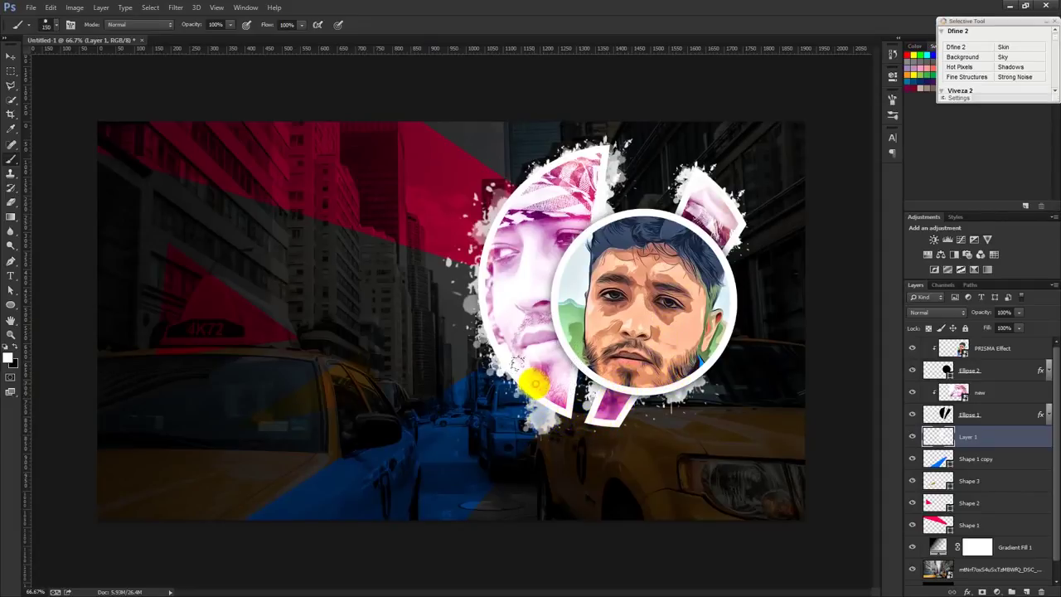
pyautogui.click(534, 383)
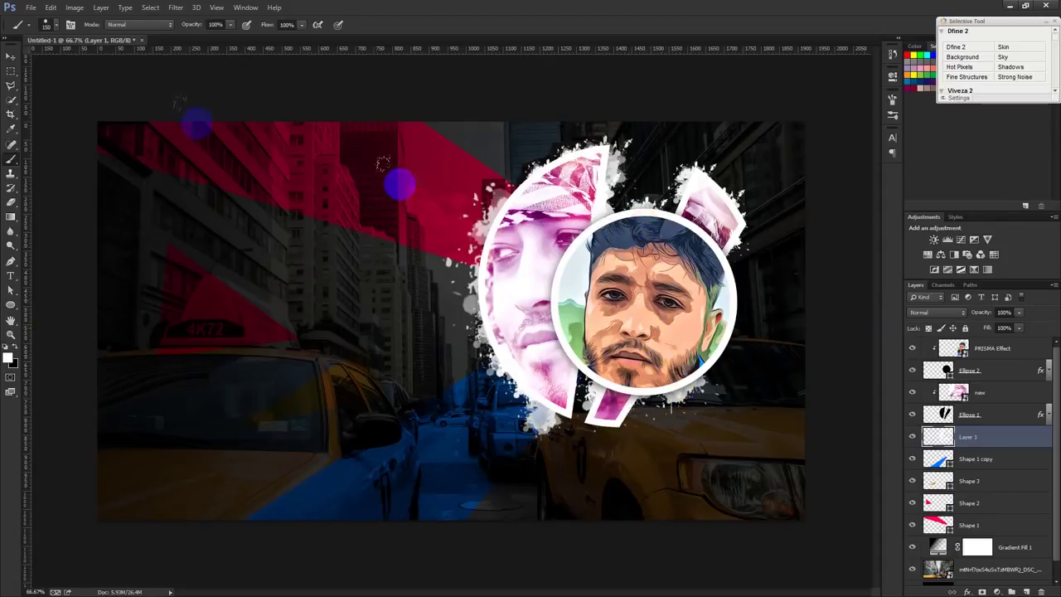
pyautogui.click(10, 55)
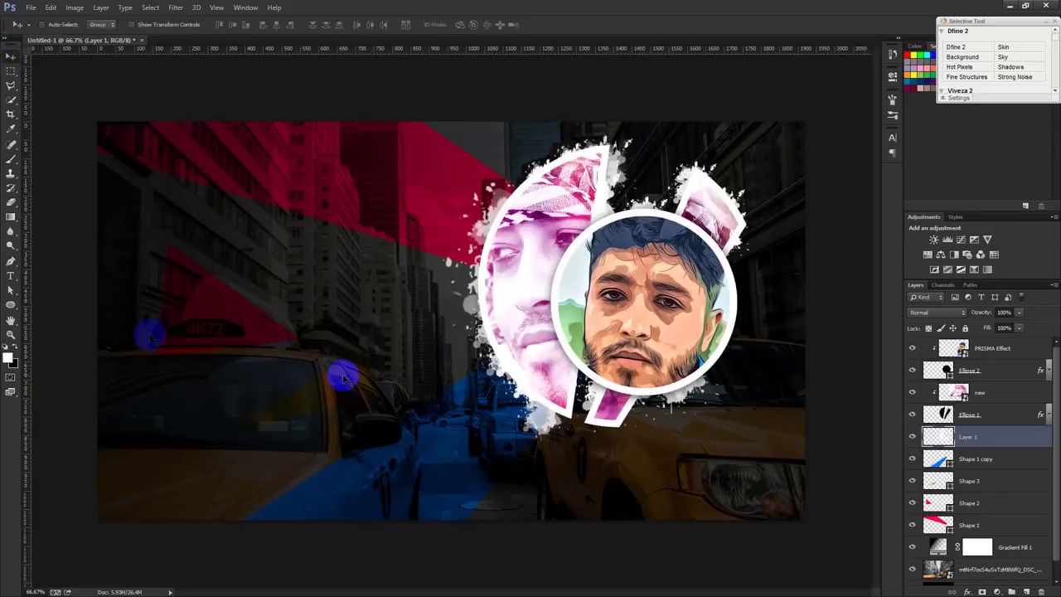
# - Group PRISMA Effect through the street photo into Group 1 and start a name text line over the taxi
pyautogui.click(10, 275)
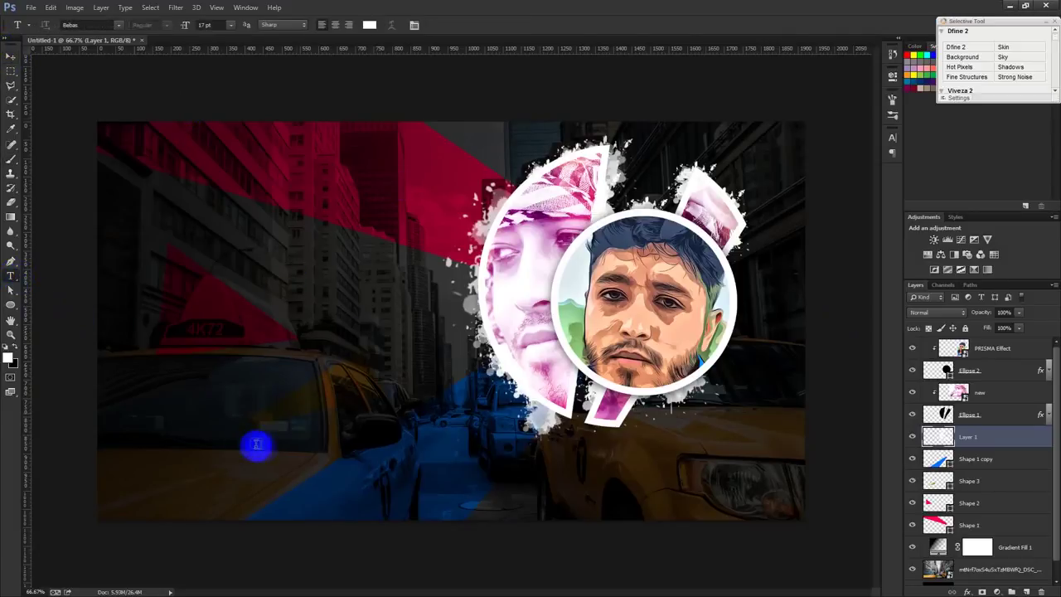
pyautogui.click(997, 347)
pyautogui.keyDown('shift'); pyautogui.click(978, 567); pyautogui.keyUp('shift')
pyautogui.hotkey('ctrl', 'g')
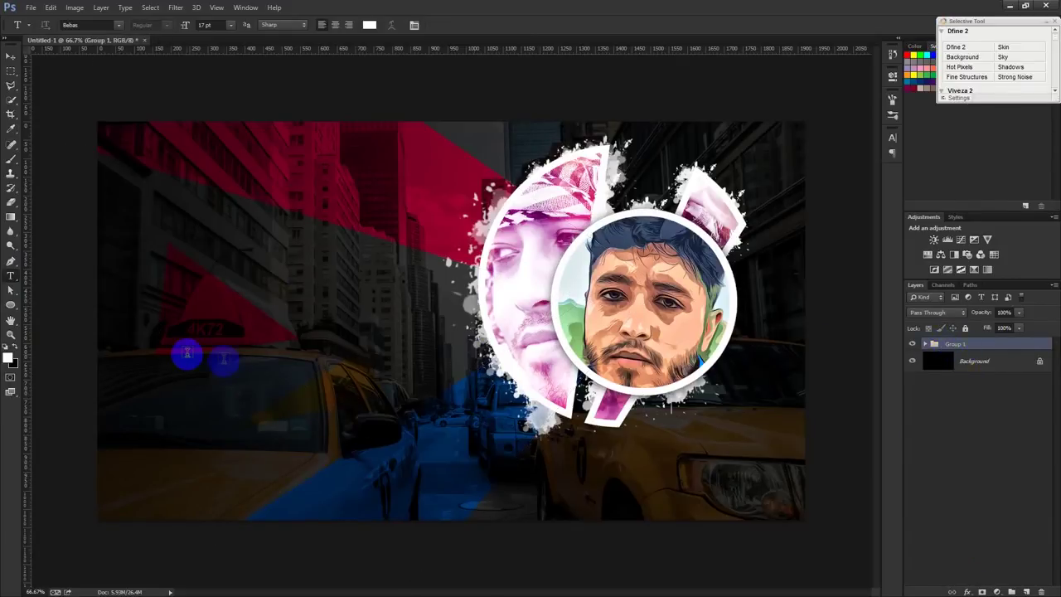
pyautogui.click(268, 398)
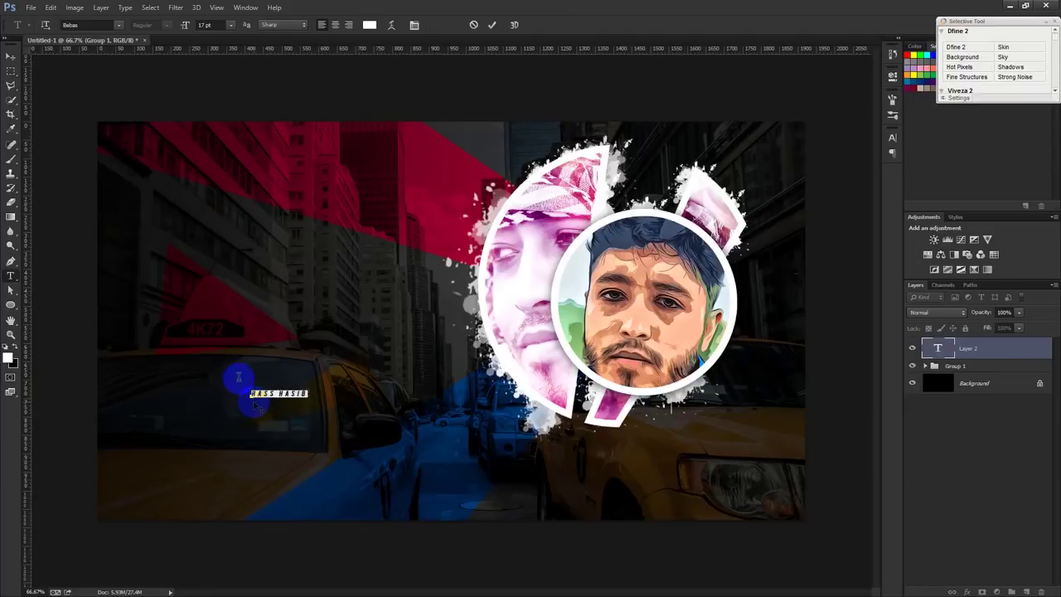
# - Set the name title to 97 pt Nexa Light, nudge it up-left, and drag a duplicate downward
pyautogui.click(892, 139)
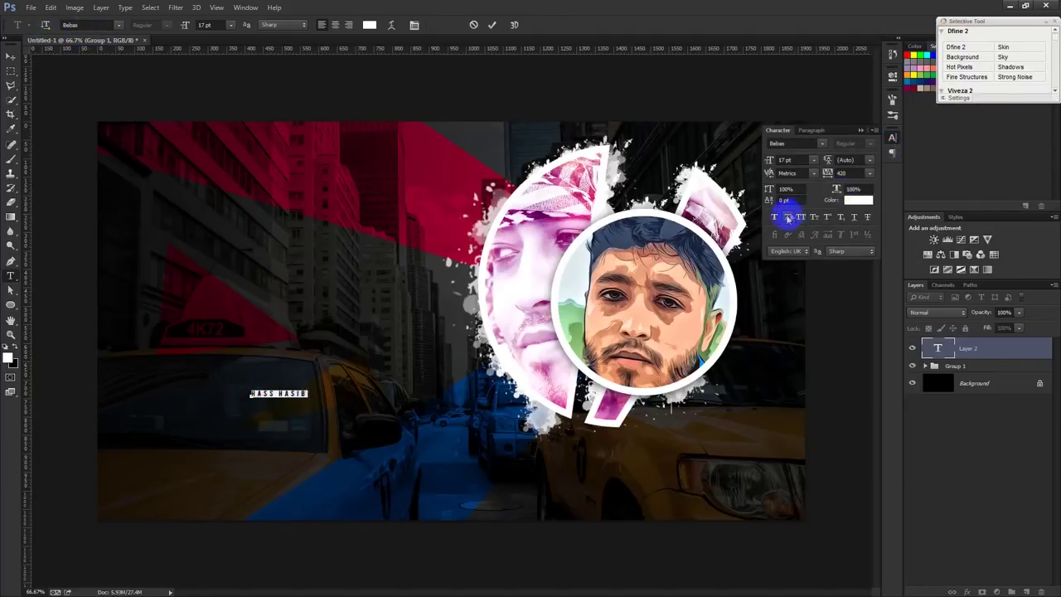
pyautogui.click(847, 172)
pyautogui.write('0')
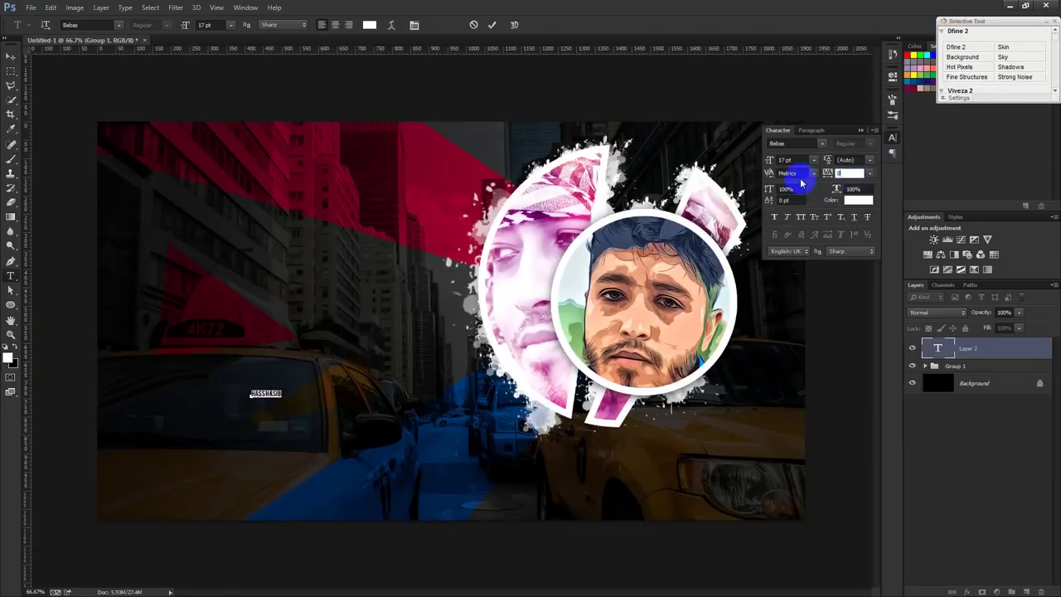
pyautogui.moveTo(769, 159)
pyautogui.mouseDown()
pyautogui.moveTo(829, 178)
pyautogui.moveTo(115, 25)
pyautogui.mouseUp()
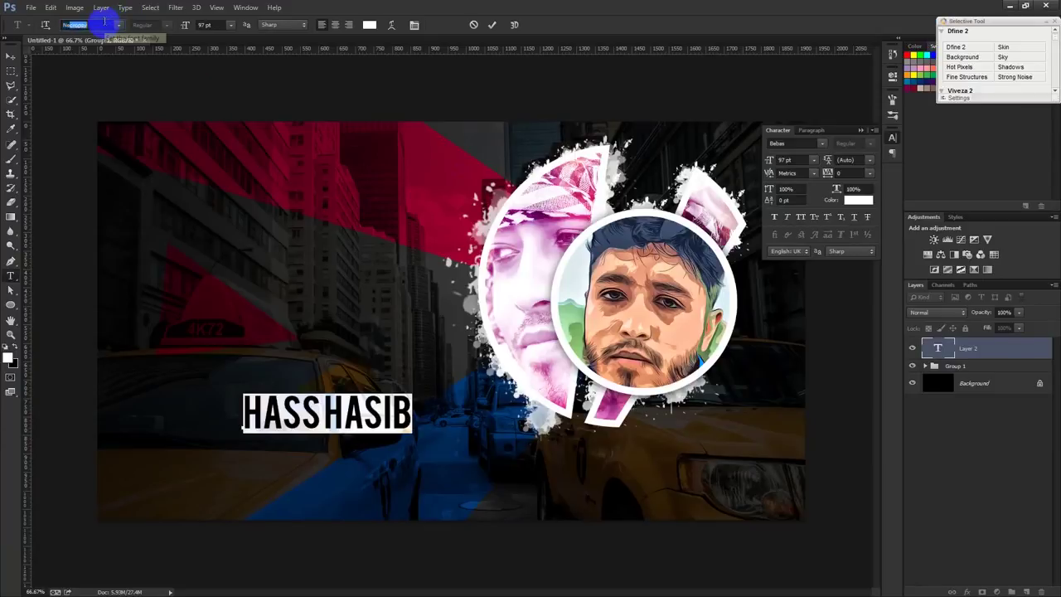
pyautogui.press('Return')
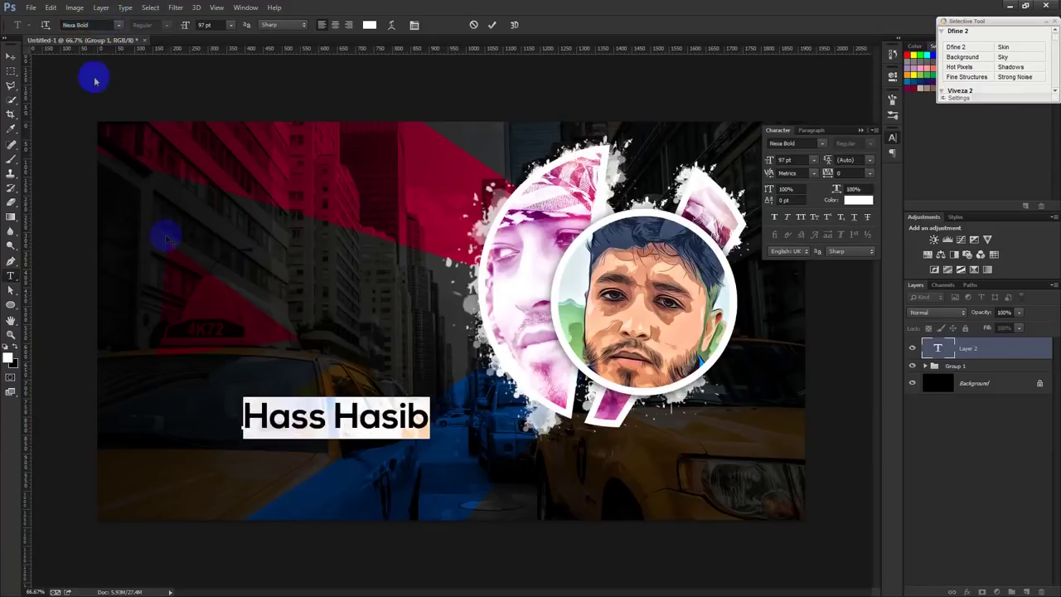
pyautogui.moveTo(303, 272); pyautogui.dragTo(284, 259)
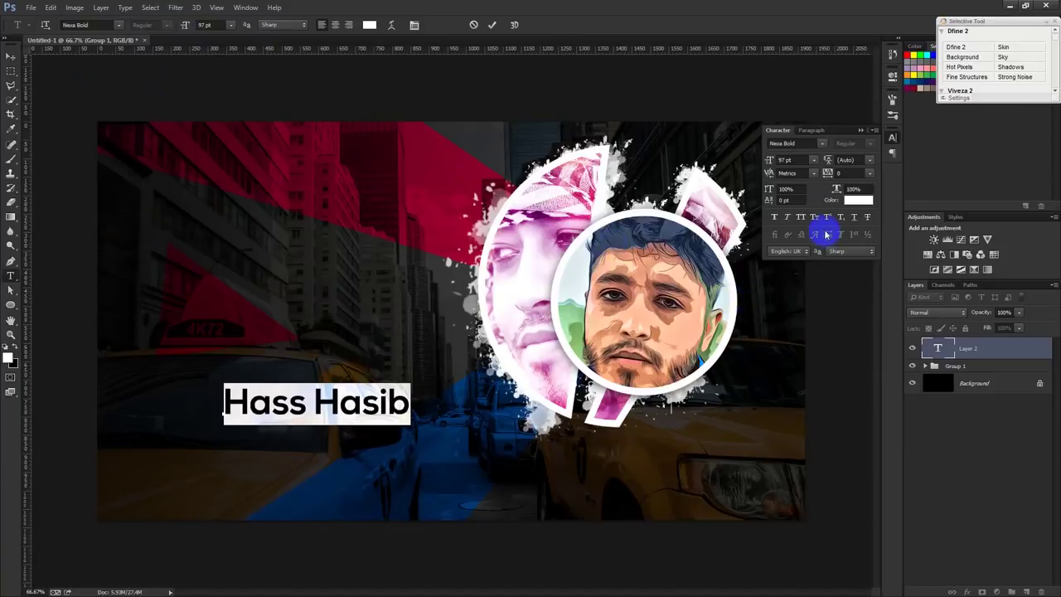
pyautogui.click(111, 25)
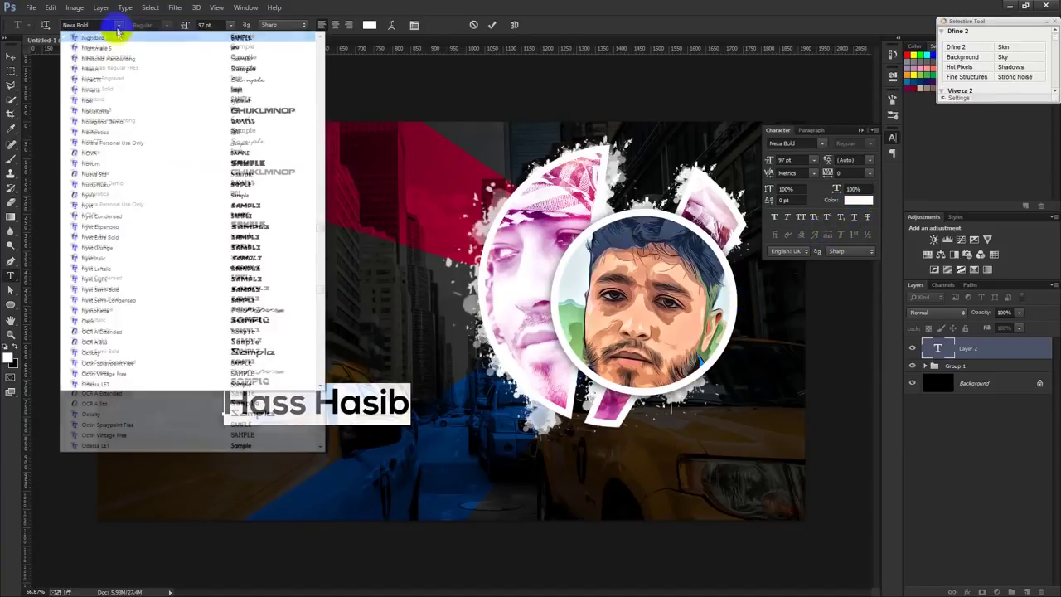
pyautogui.click(111, 43)
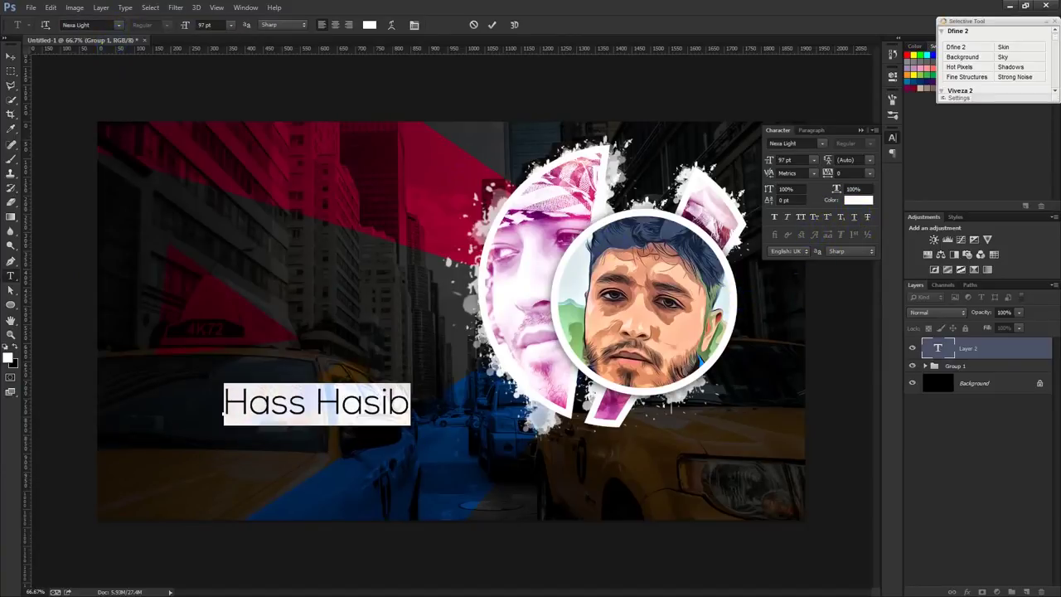
pyautogui.click(491, 25)
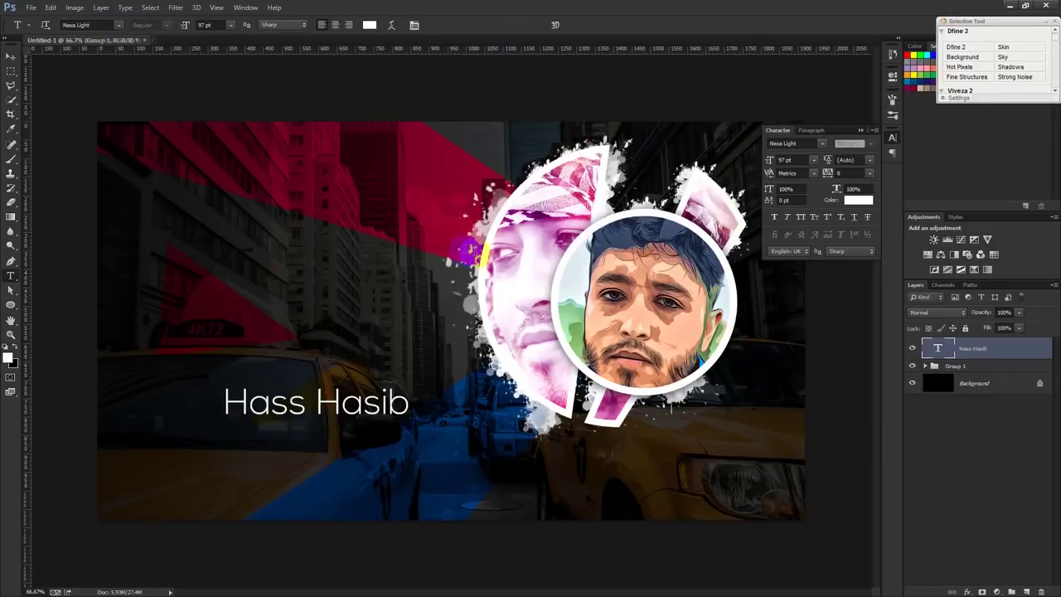
pyautogui.press('v')
pyautogui.moveTo(272, 279); pyautogui.dragTo(278, 286)
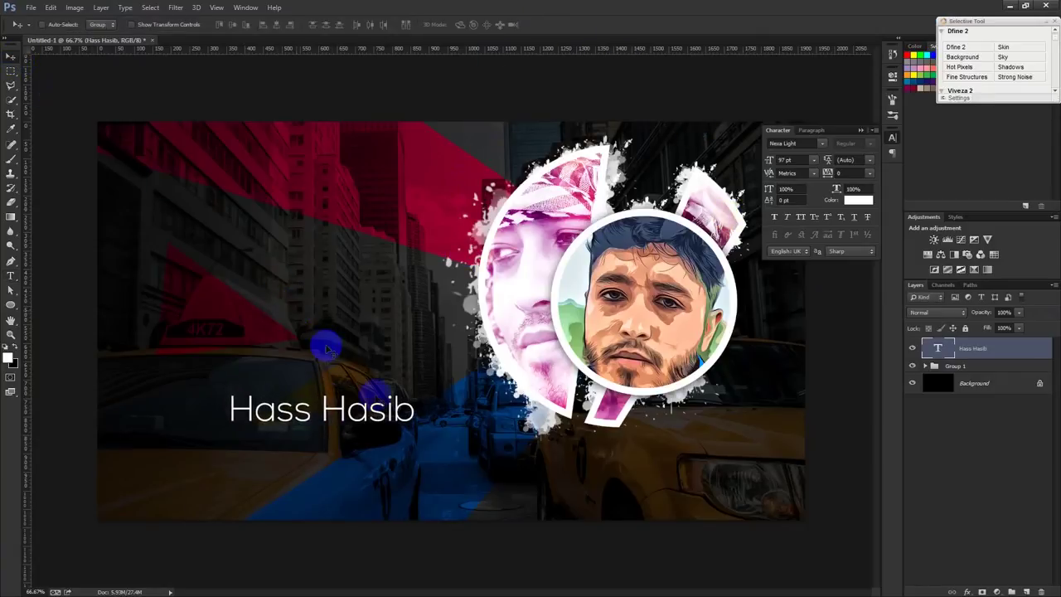
# - Turn the copied title into a Nexa Bold ~42 pt 'Graphic Designer' line just under the name
pyautogui.moveTo(418, 469); pyautogui.dragTo(417, 461)
pyautogui.doubleClick(937, 348)
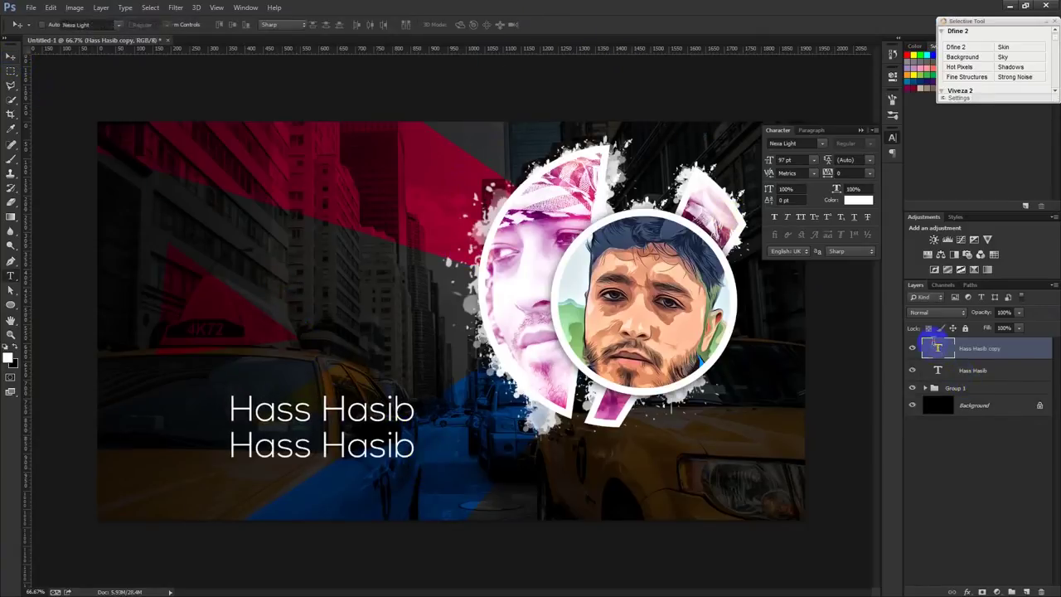
pyautogui.write('Graphic')
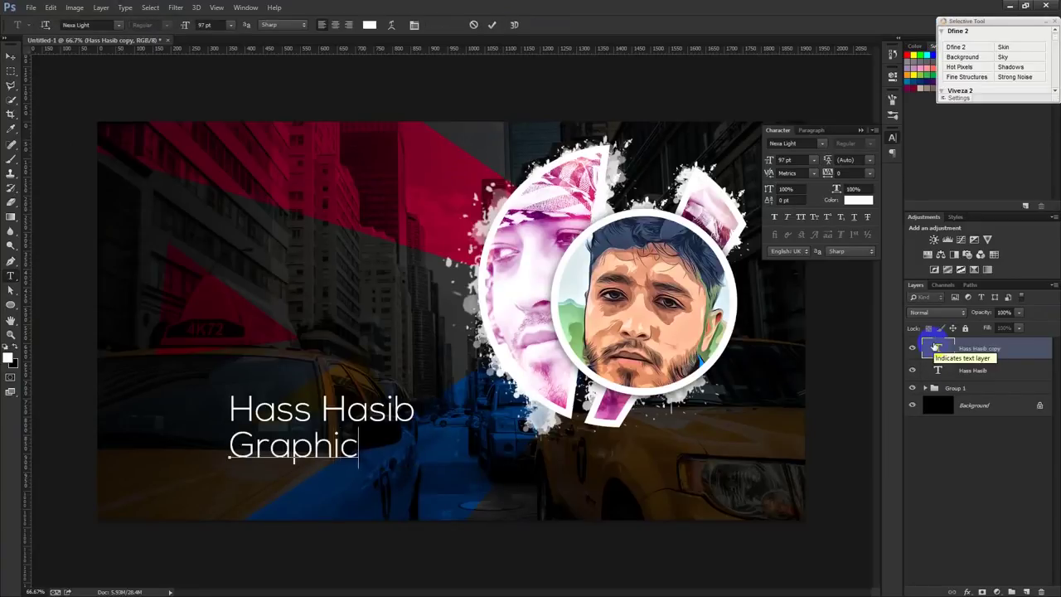
pyautogui.write(' Designer')
pyautogui.doubleClick(936, 348)
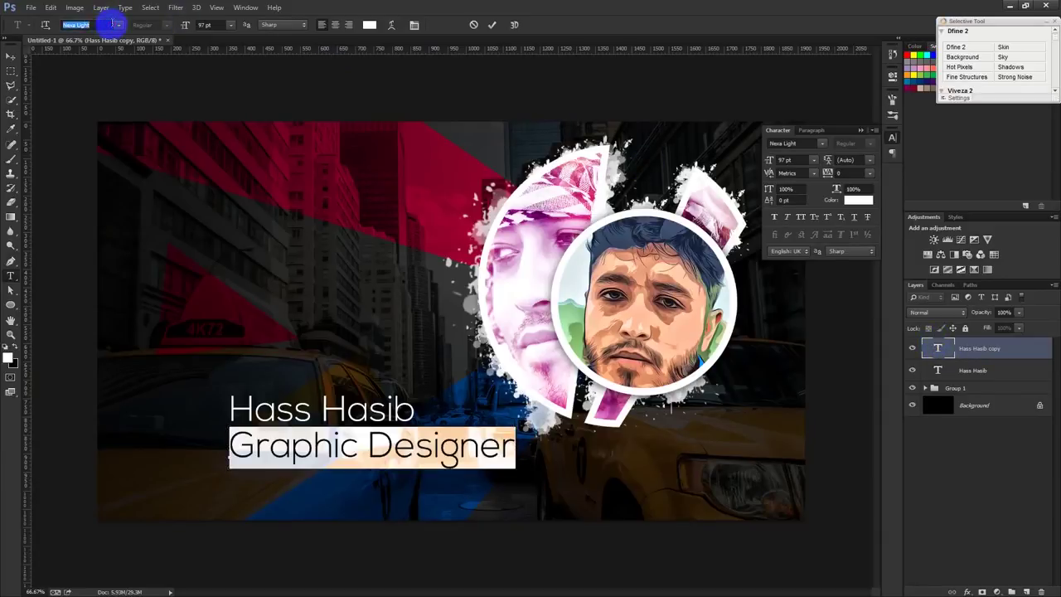
pyautogui.press('Up')
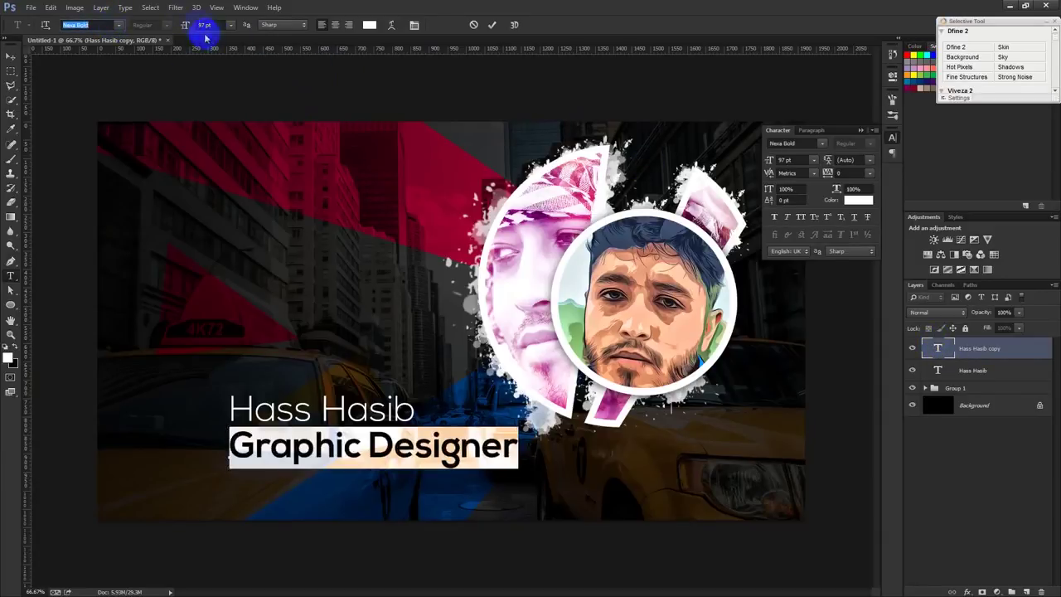
pyautogui.moveTo(186, 24)
pyautogui.mouseDown()
pyautogui.moveTo(157, 43)
pyautogui.moveTo(177, 41)
pyautogui.mouseUp()
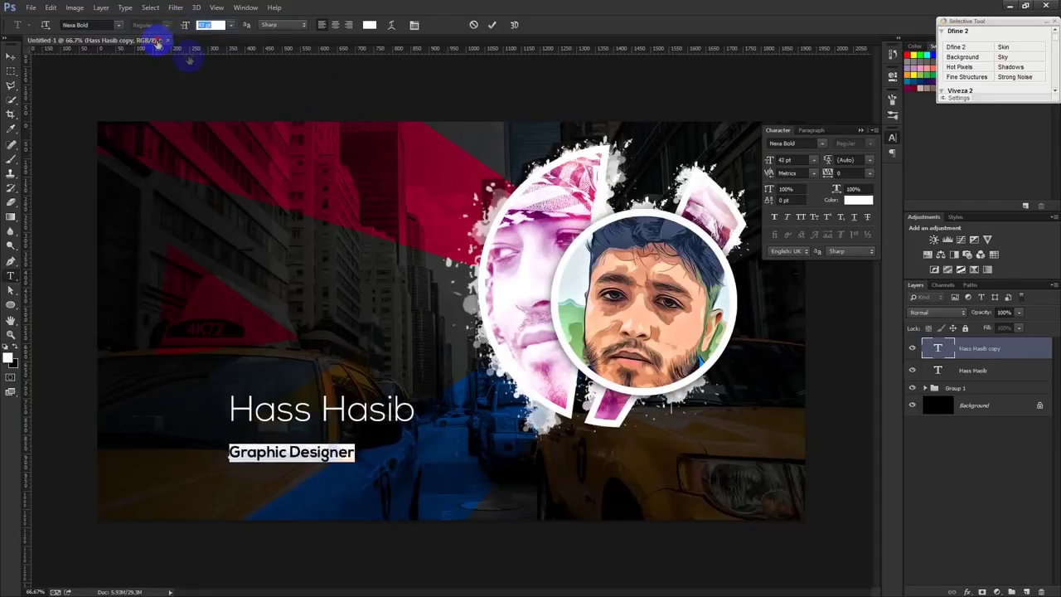
pyautogui.click(493, 25)
pyautogui.press('v')
pyautogui.moveTo(344, 338); pyautogui.dragTo(343, 321)
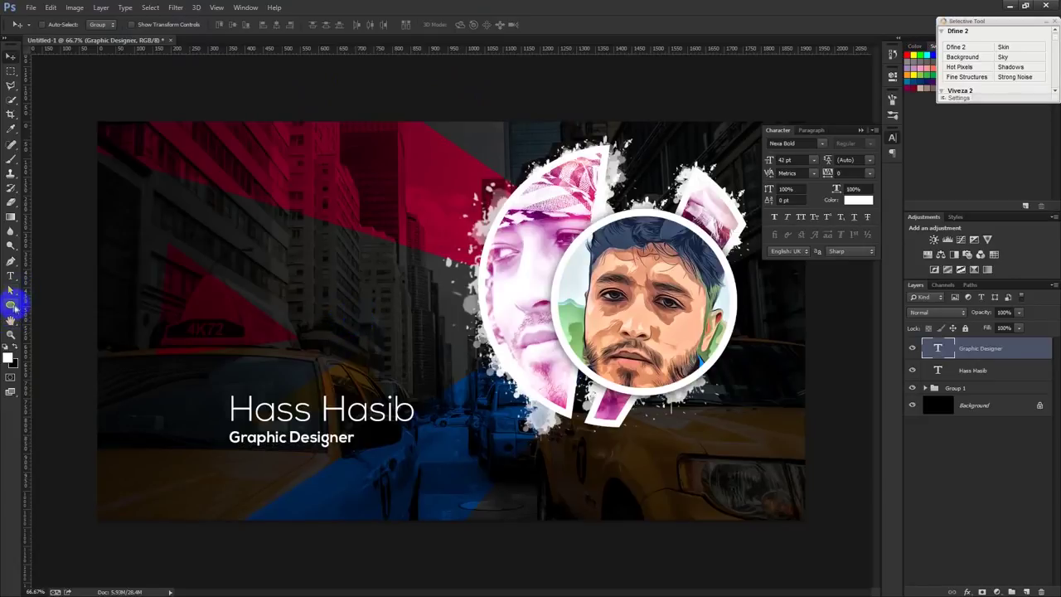
# - Draw a thin white rectangle bar, about 864 px wide, beneath Graphic Designer
pyautogui.rightClick(12, 305)
pyautogui.click(58, 343)
pyautogui.rightClick(15, 310)
pyautogui.click(58, 300)
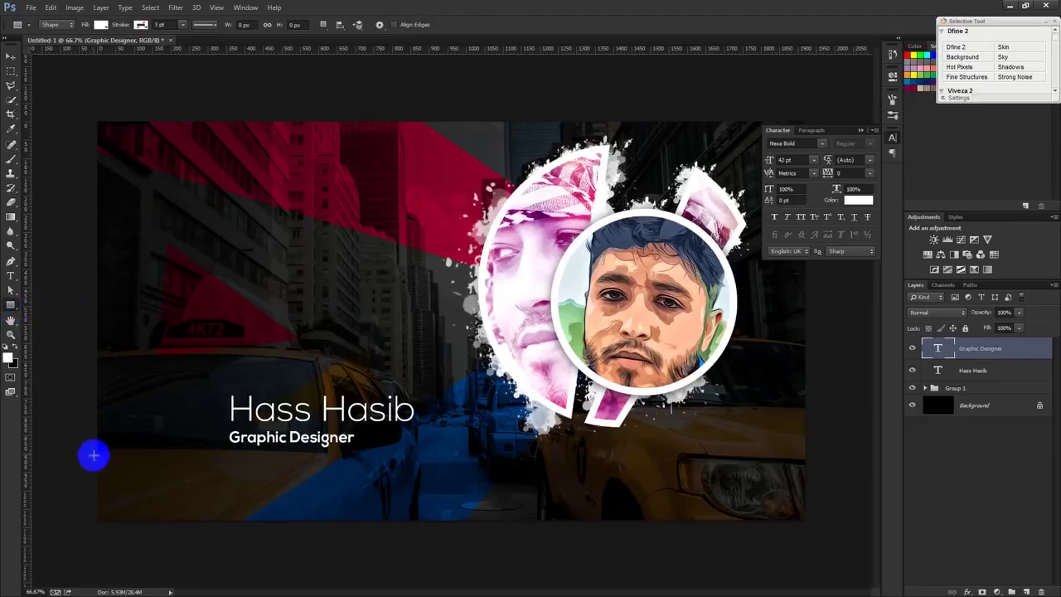
pyautogui.moveTo(94, 454); pyautogui.dragTo(410, 454)
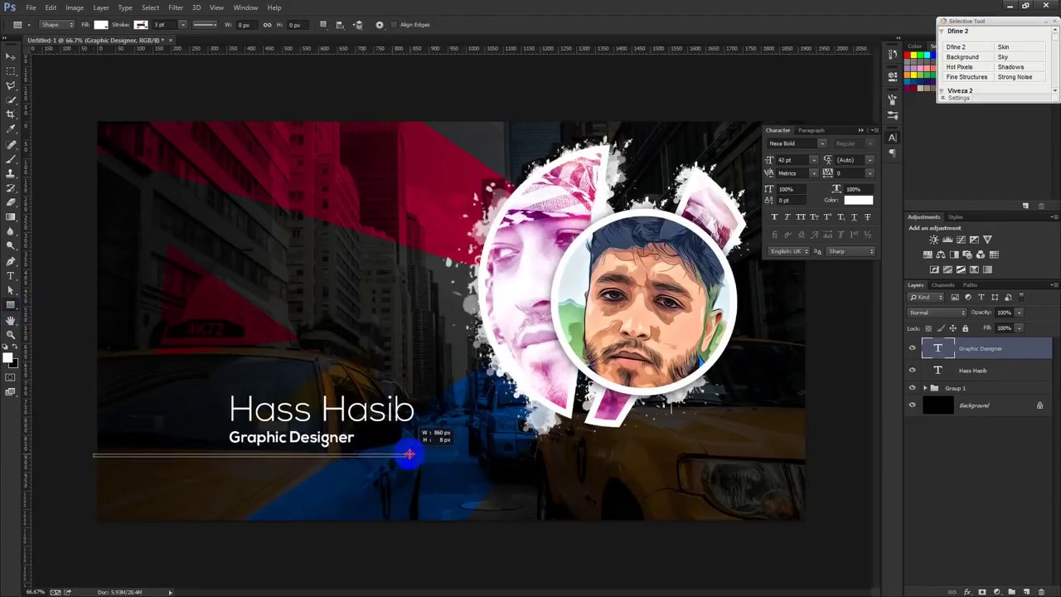
pyautogui.moveTo(409, 454); pyautogui.dragTo(408, 456)
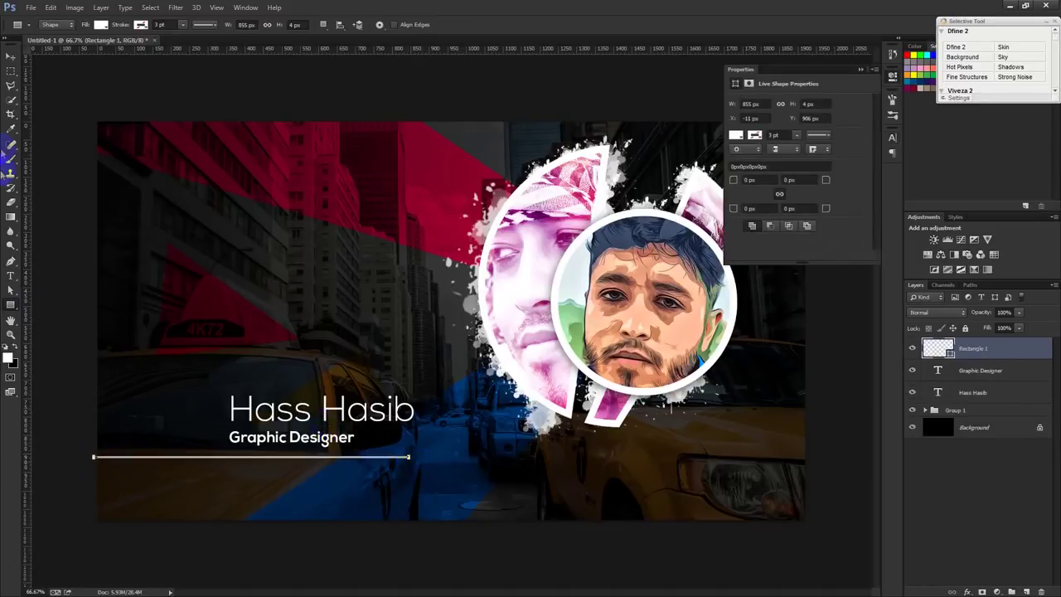
pyautogui.click(11, 56)
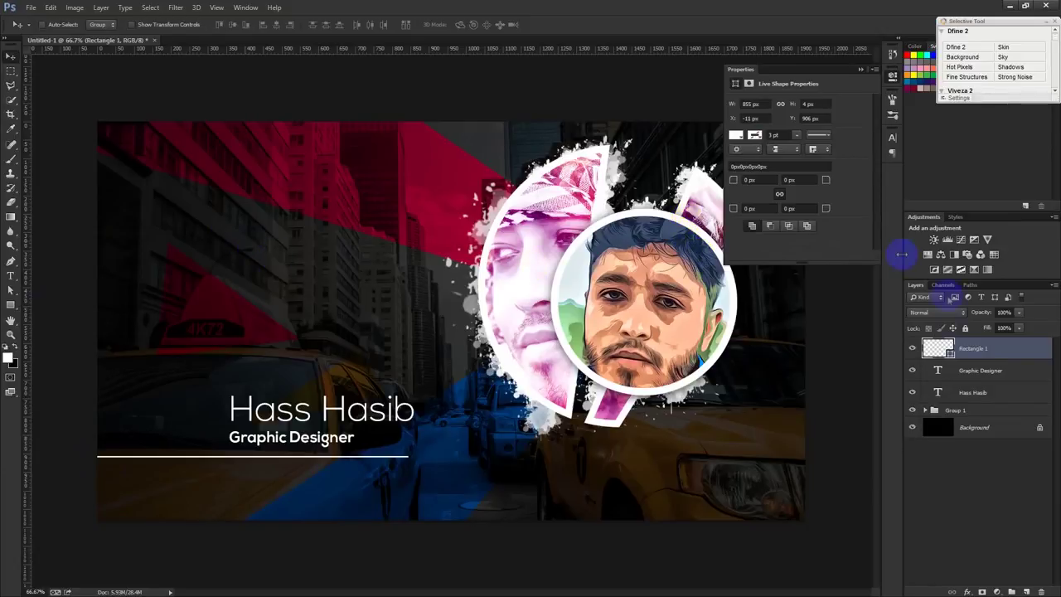
# - Shift the title, subtitle and underline right, then stretch the underline to the left canvas edge
pyautogui.keyDown('shift'); pyautogui.click(976, 390); pyautogui.keyUp('shift')
pyautogui.moveTo(493, 348); pyautogui.dragTo(564, 349)
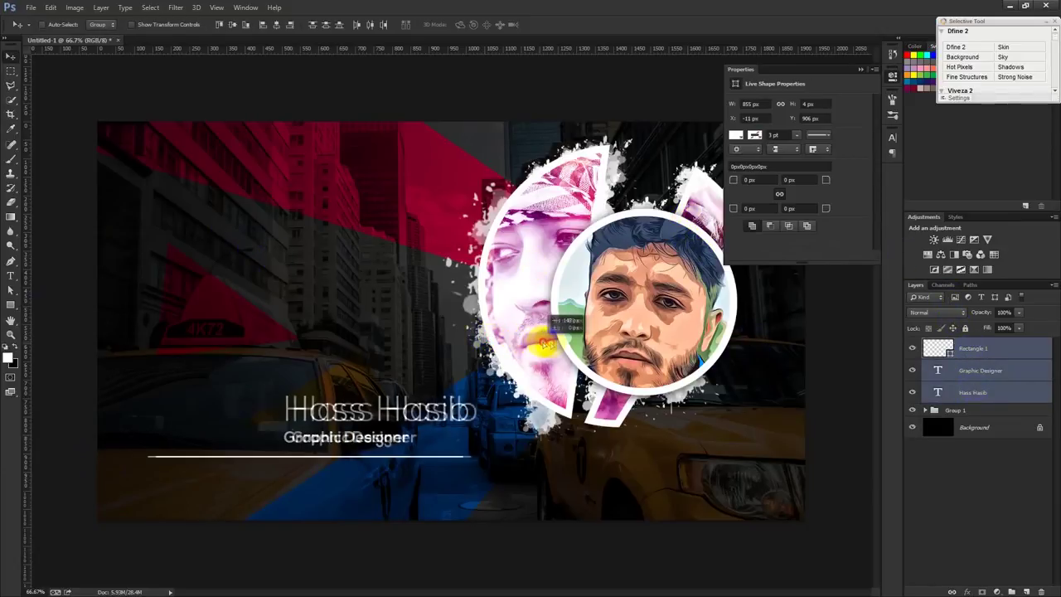
pyautogui.click(986, 349)
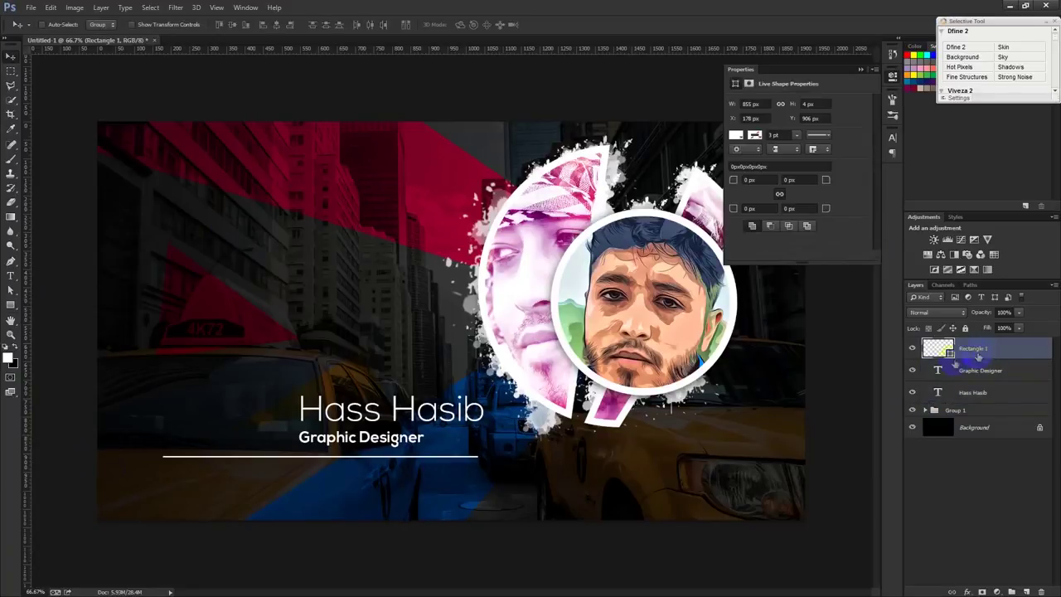
pyautogui.hotkey('ctrl', 't')
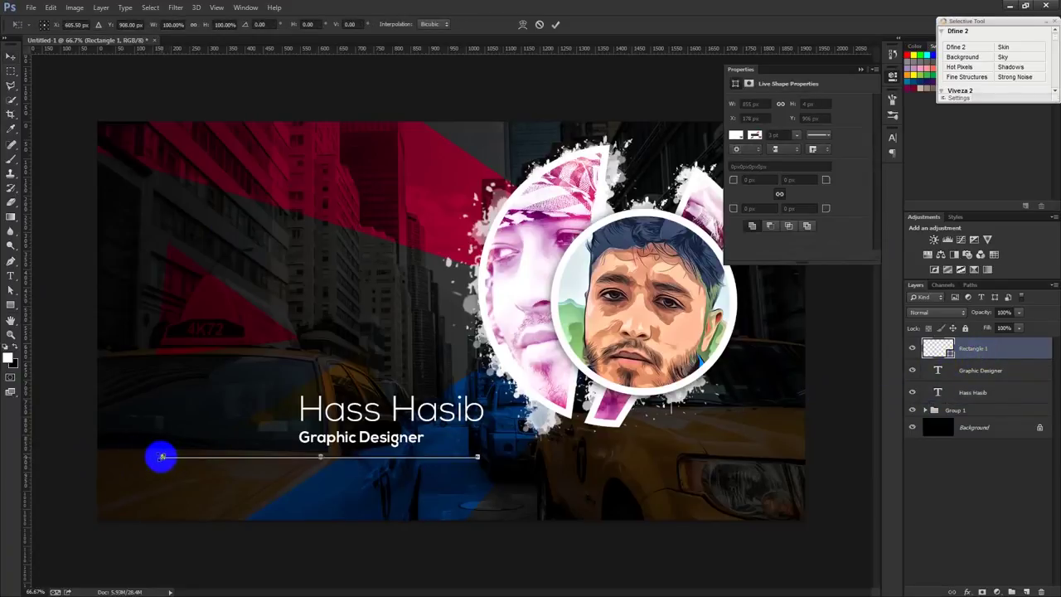
pyautogui.moveTo(163, 456); pyautogui.dragTo(89, 464)
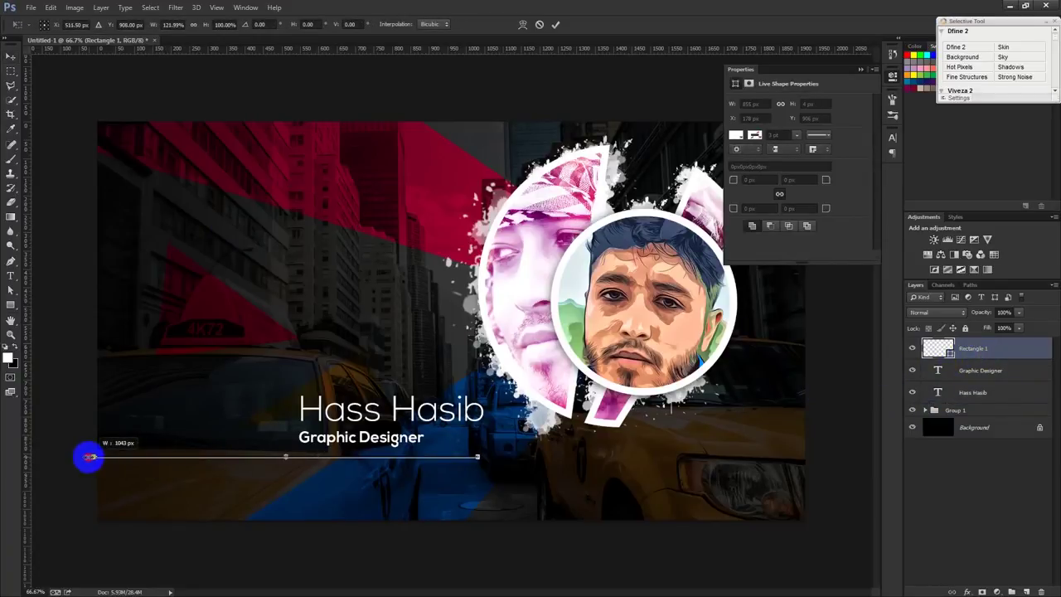
pyautogui.press('Return')
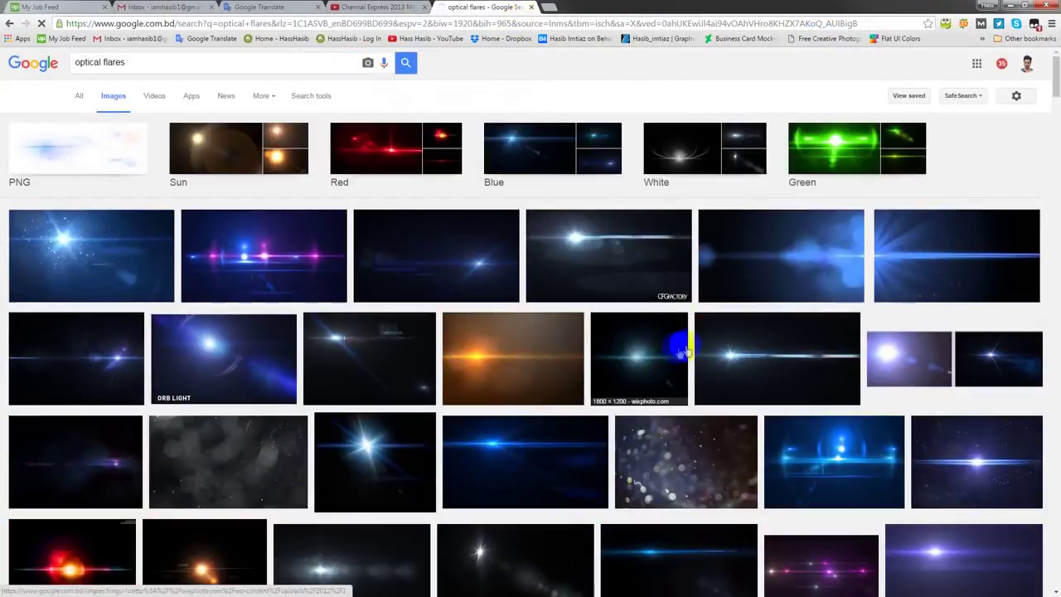
# - Browse the optical flares image results, previewing a blue streak flare along the way
pyautogui.scroll(-2, 634, 468)
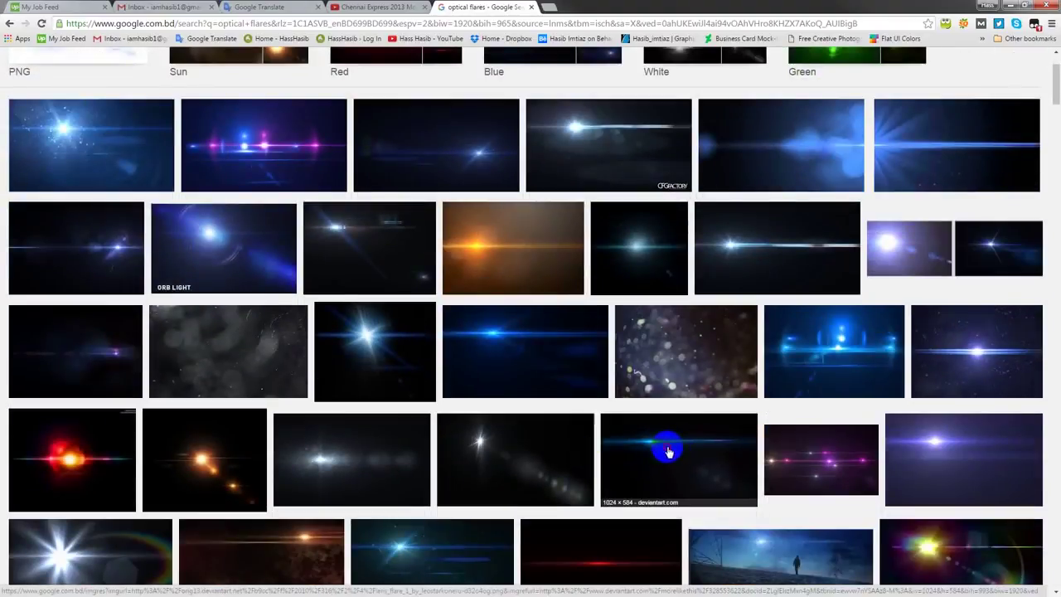
pyautogui.click(669, 451)
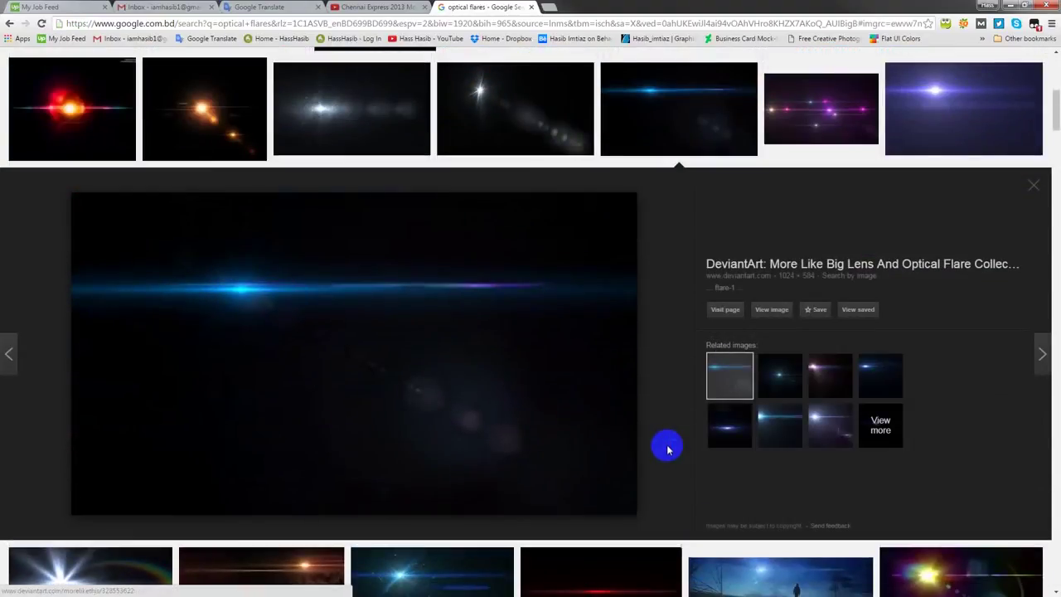
pyautogui.scroll(-4, 668, 448)
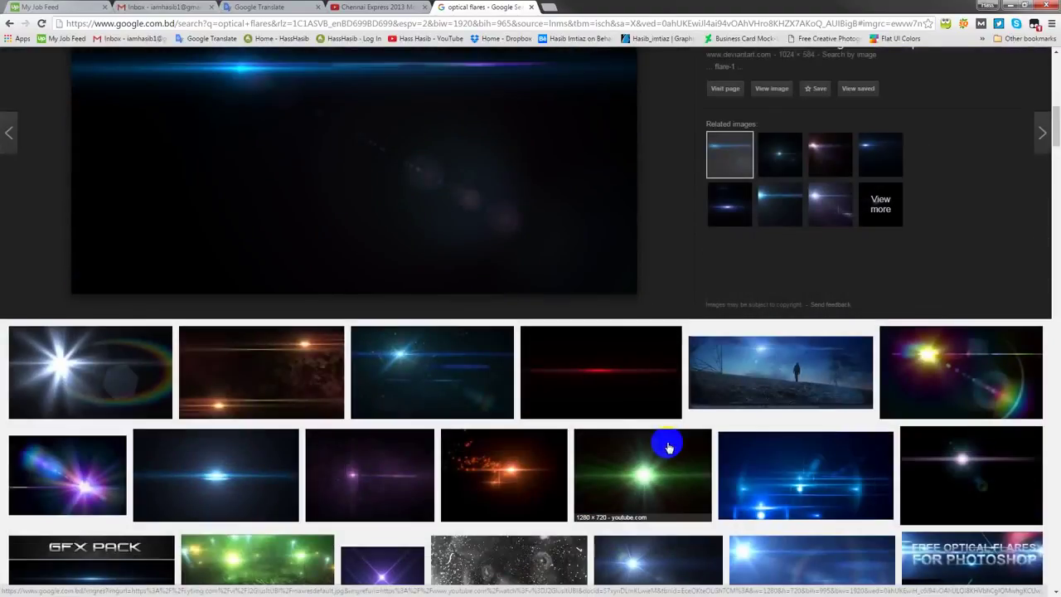
pyautogui.scroll(-4, 668, 448)
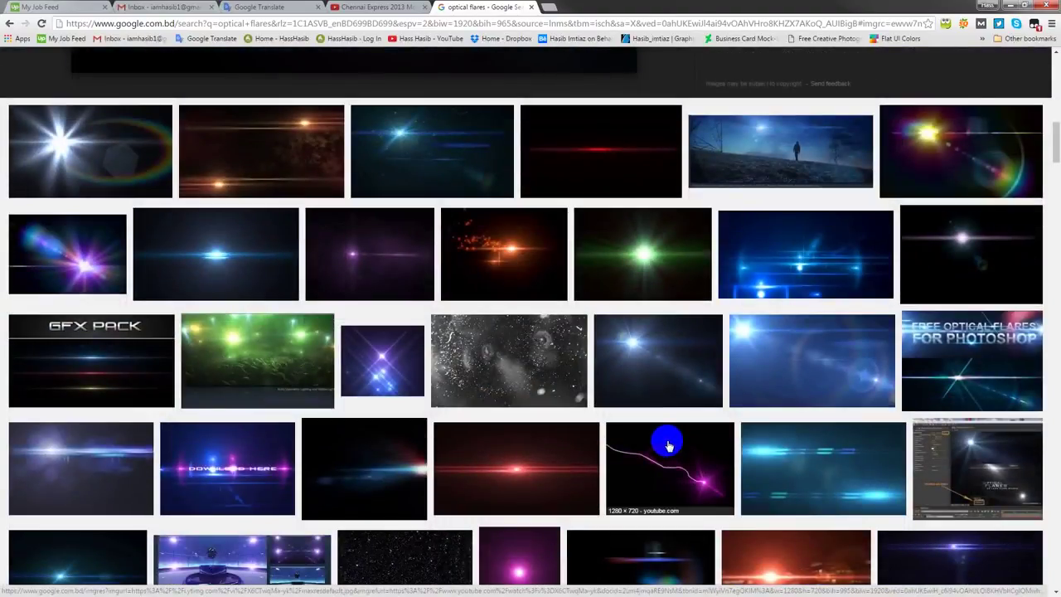
pyautogui.scroll(-1, 469, 290)
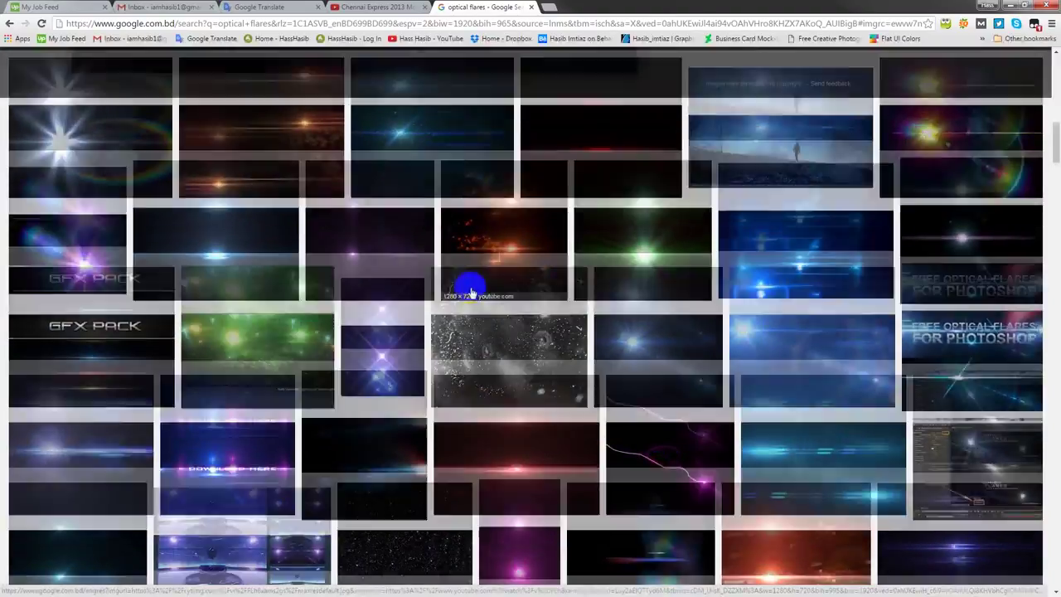
pyautogui.scroll(-3, 469, 291)
pyautogui.scroll(-2, 470, 292)
pyautogui.scroll(-1, 469, 293)
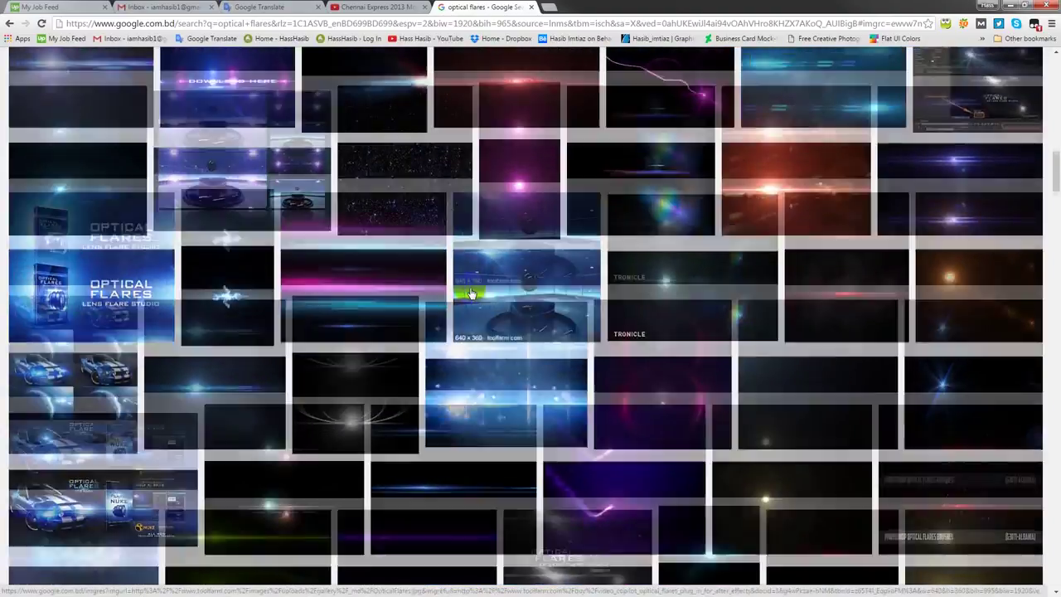
pyautogui.scroll(-3, 470, 293)
pyautogui.scroll(-3, 470, 293)
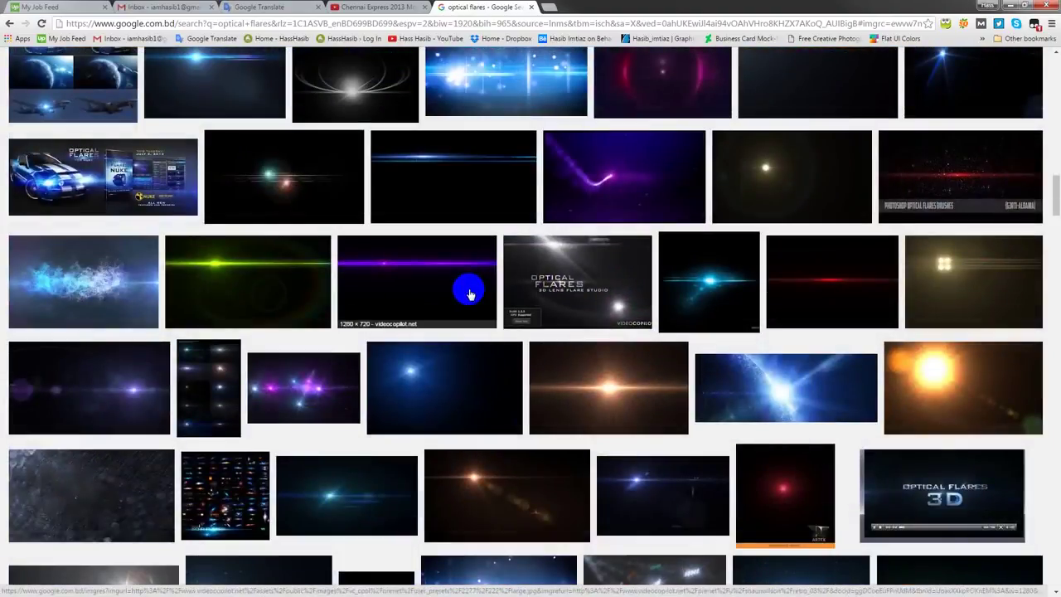
pyautogui.scroll(-5, 469, 294)
pyautogui.scroll(-2, 469, 292)
pyautogui.scroll(-2, 469, 292)
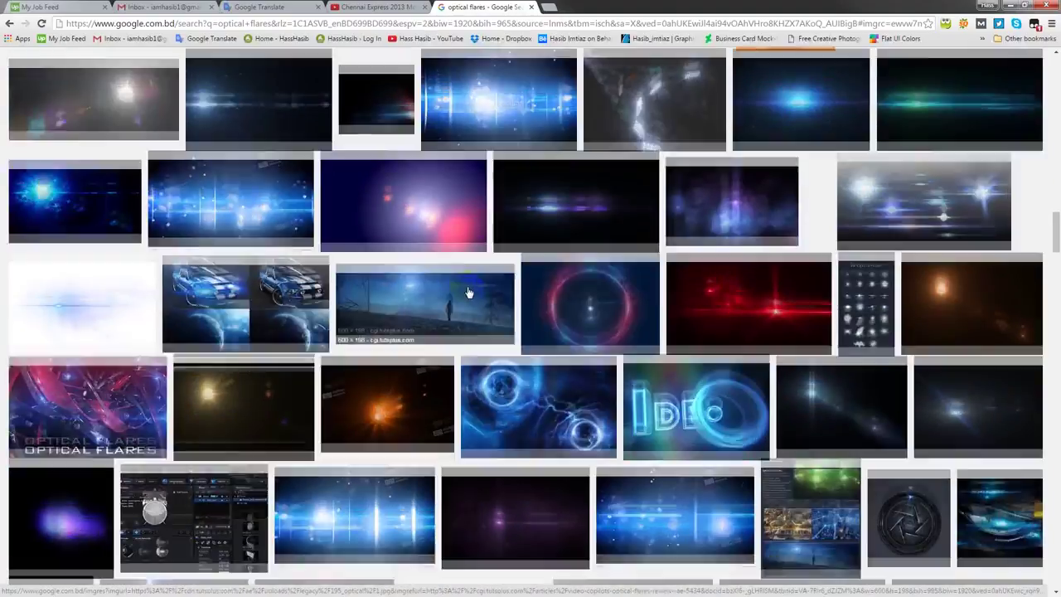
pyautogui.scroll(-4, 469, 292)
pyautogui.scroll(-2, 469, 292)
pyautogui.scroll(-2, 469, 292)
pyautogui.scroll(-1, 469, 292)
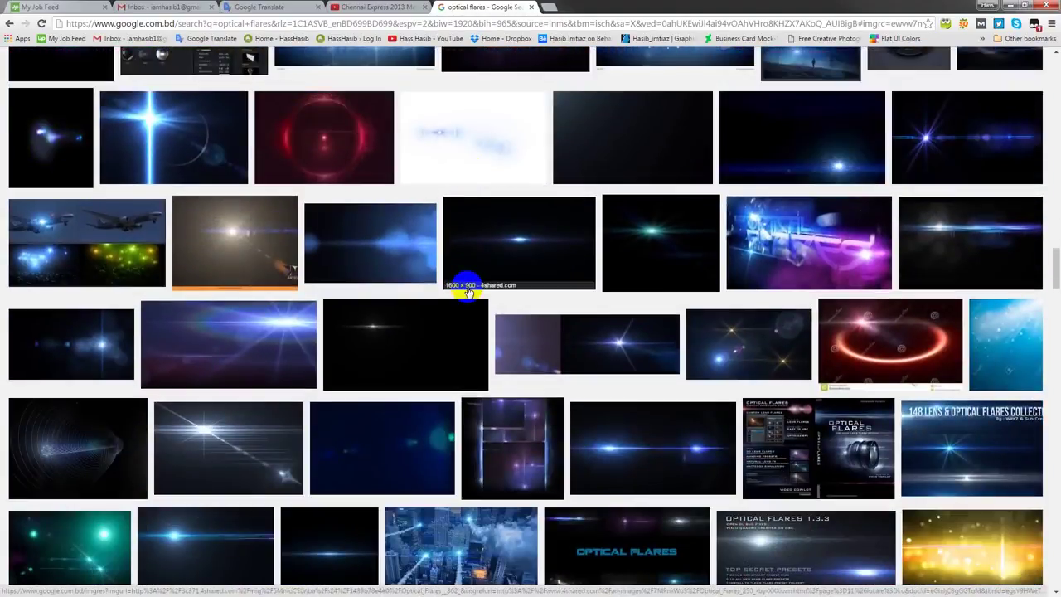
# - Open a blue horizontal flare image at full size and copy it
pyautogui.click(504, 238)
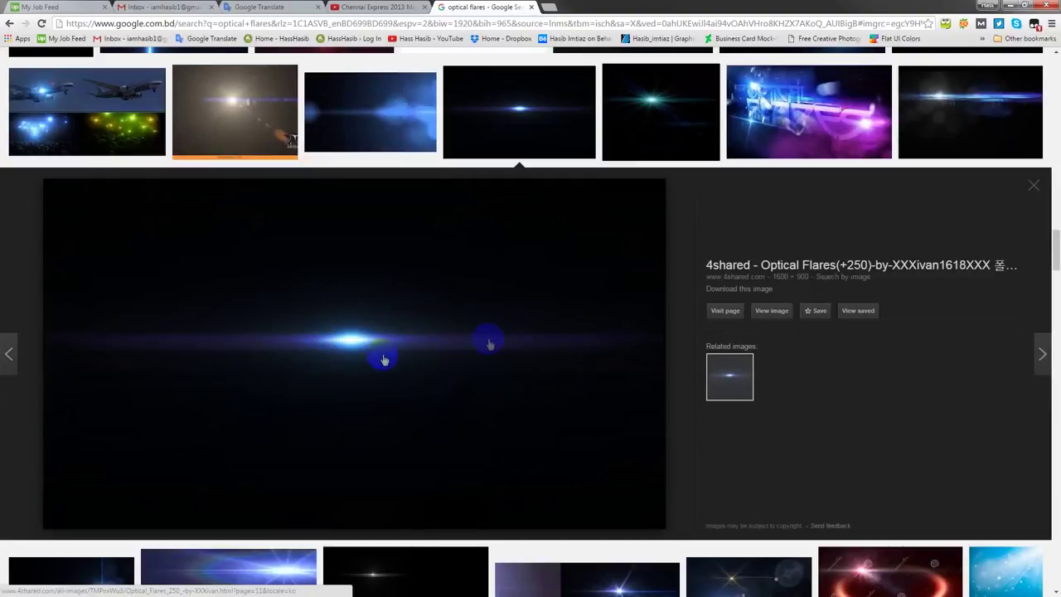
pyautogui.click(771, 310)
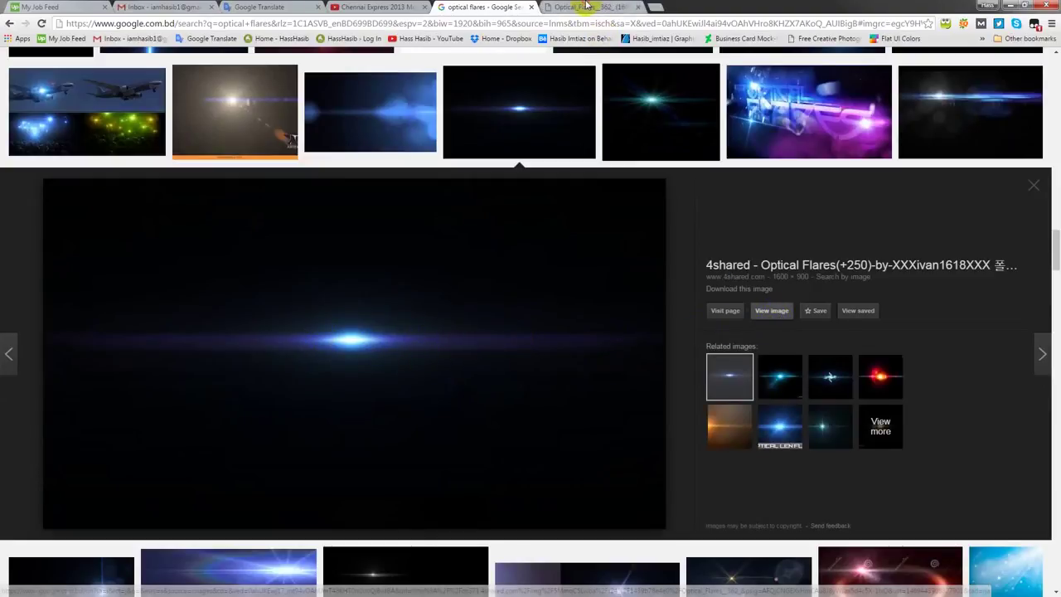
pyautogui.click(586, 6)
pyautogui.rightClick(457, 256)
pyautogui.click(477, 288)
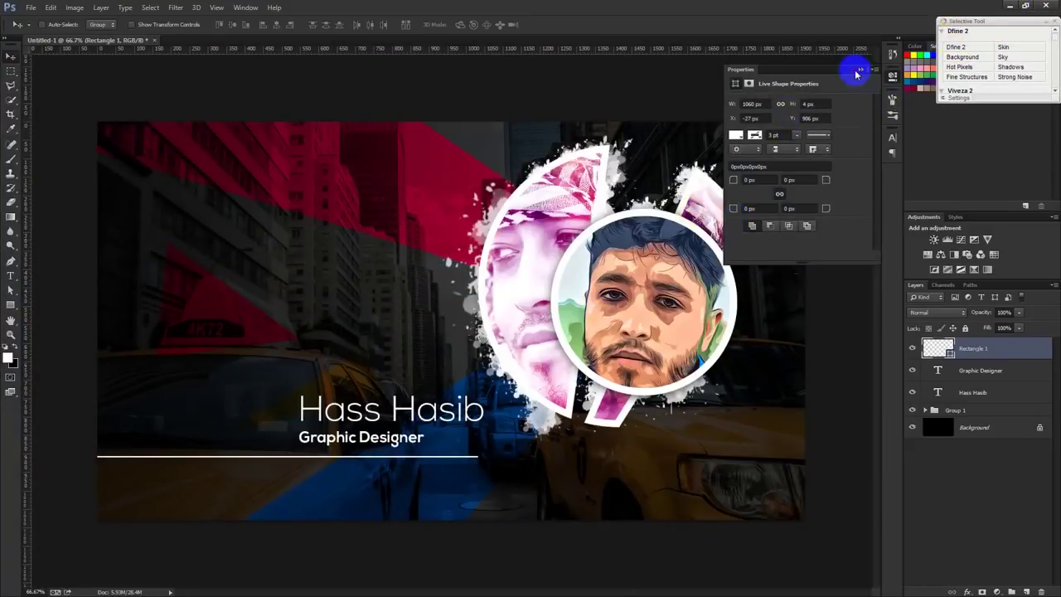
# - Paste the flare as a Screen-blended layer and move it onto the white underline
pyautogui.click(864, 74)
pyautogui.hotkey('ctrl', 'v')
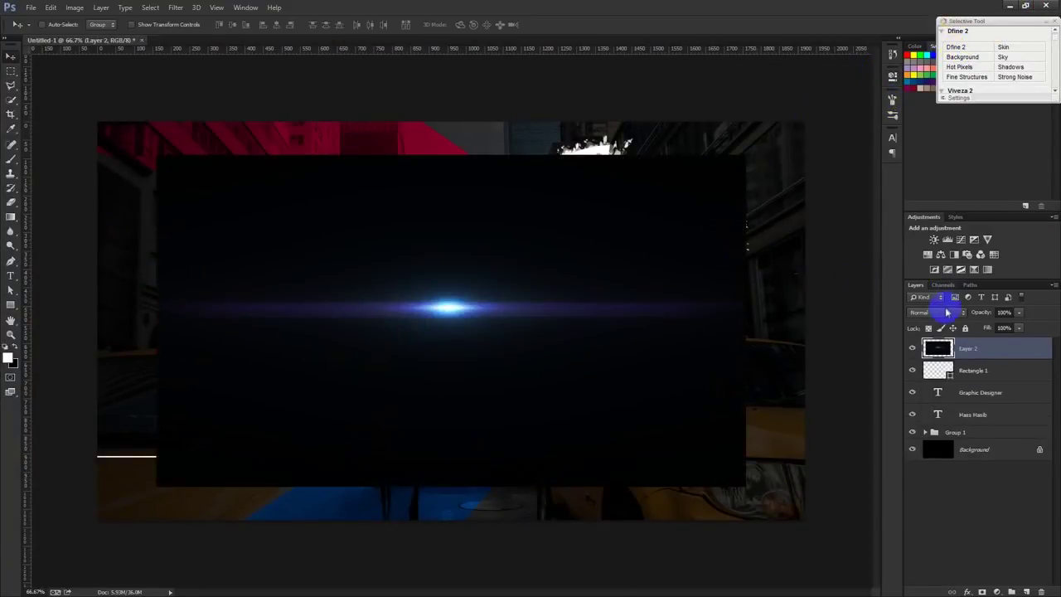
pyautogui.click(941, 311)
pyautogui.click(915, 116)
pyautogui.moveTo(532, 281)
pyautogui.mouseDown()
pyautogui.moveTo(620, 290)
pyautogui.moveTo(697, 192)
pyautogui.moveTo(469, 464)
pyautogui.mouseUp()
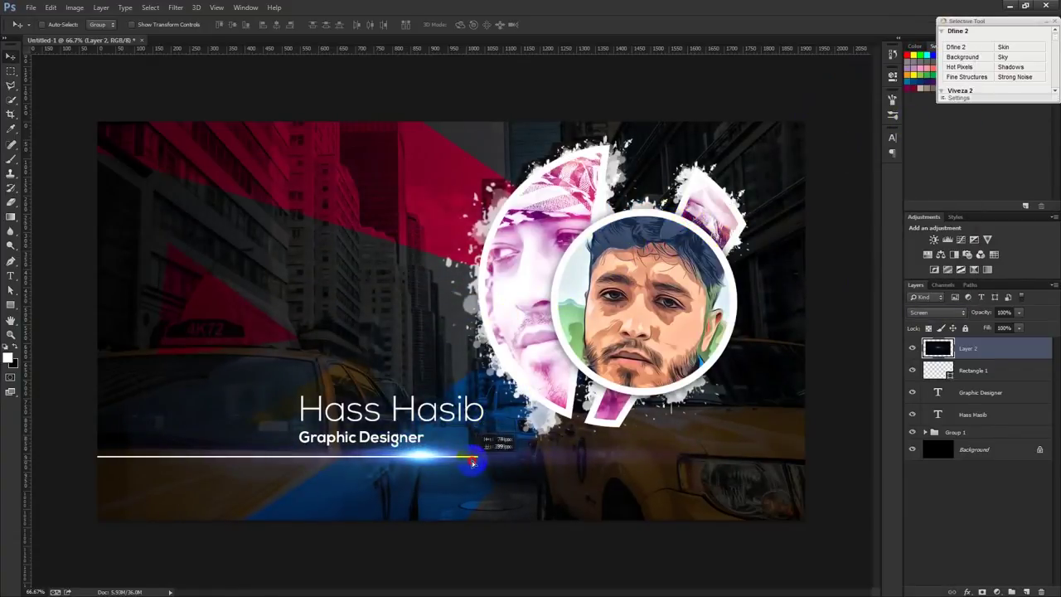
# - Raise the flare's Levels black input to 22, then stretch it wide and flat
pyautogui.click(74, 7)
pyautogui.click(215, 48)
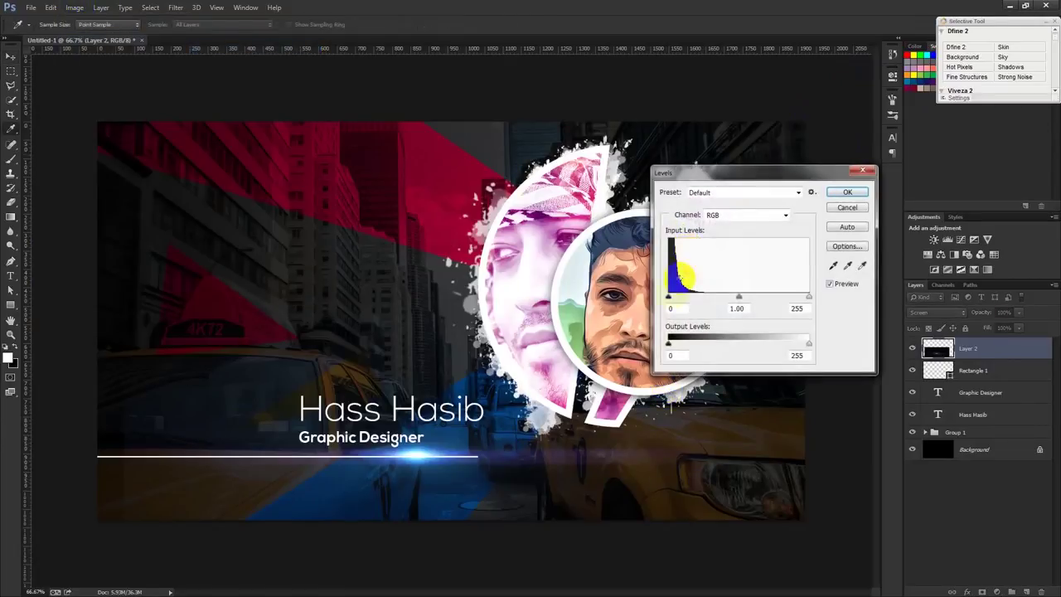
pyautogui.moveTo(669, 298); pyautogui.dragTo(680, 298)
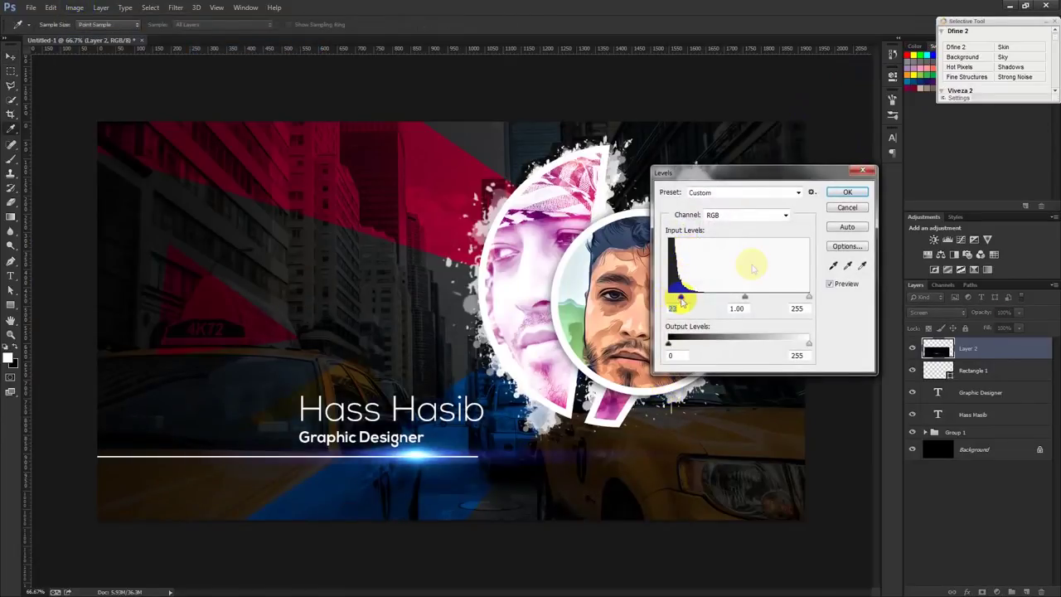
pyautogui.click(847, 192)
pyautogui.hotkey('ctrl', 't')
pyautogui.moveTo(712, 468); pyautogui.dragTo(422, 300)
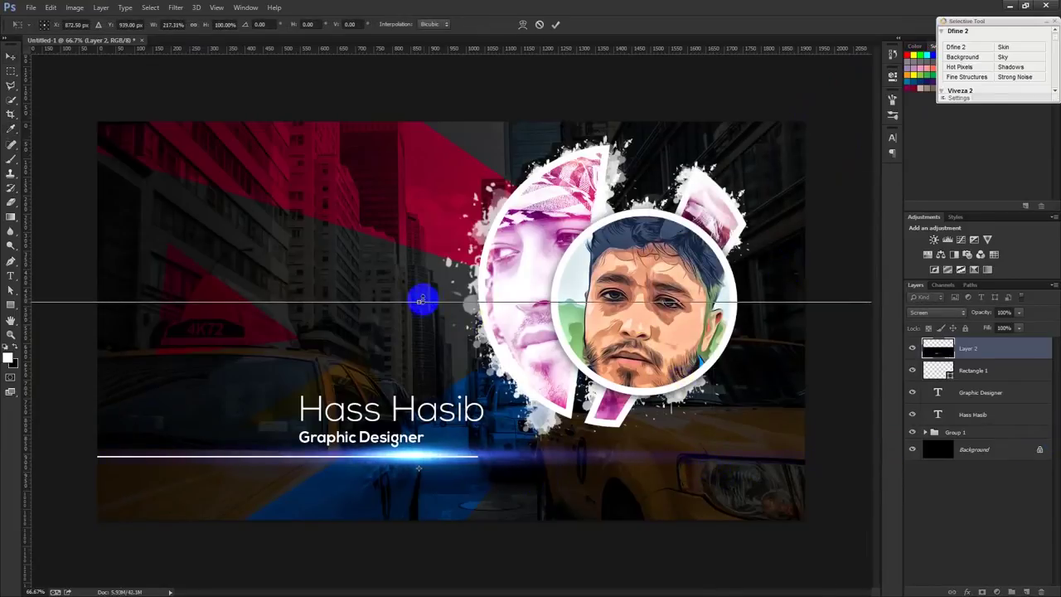
# - Give the first flare some height back and move it to the portrait's top edge
pyautogui.moveTo(422, 300); pyautogui.dragTo(415, 423)
pyautogui.press('Return')
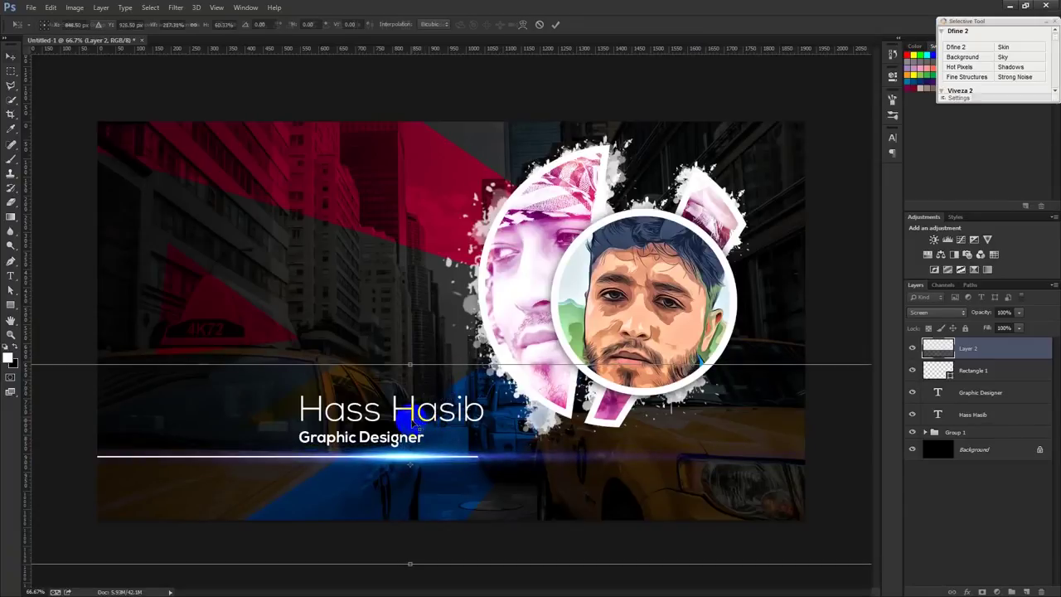
pyautogui.moveTo(440, 468); pyautogui.dragTo(692, 219)
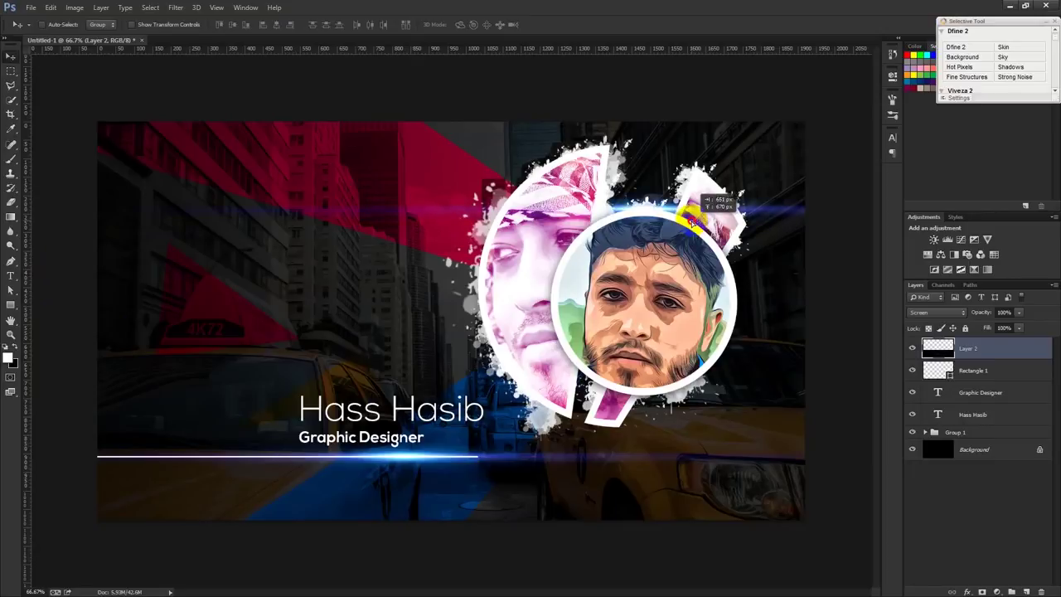
# - Duplicate the flare layer and stretch the copy taller and wider across the emblem's top
pyautogui.hotkey('ctrl', 'j')
pyautogui.hotkey('ctrl', 't')
pyautogui.moveTo(655, 100); pyautogui.dragTo(658, 50)
pyautogui.scroll(-5, 260, 244)
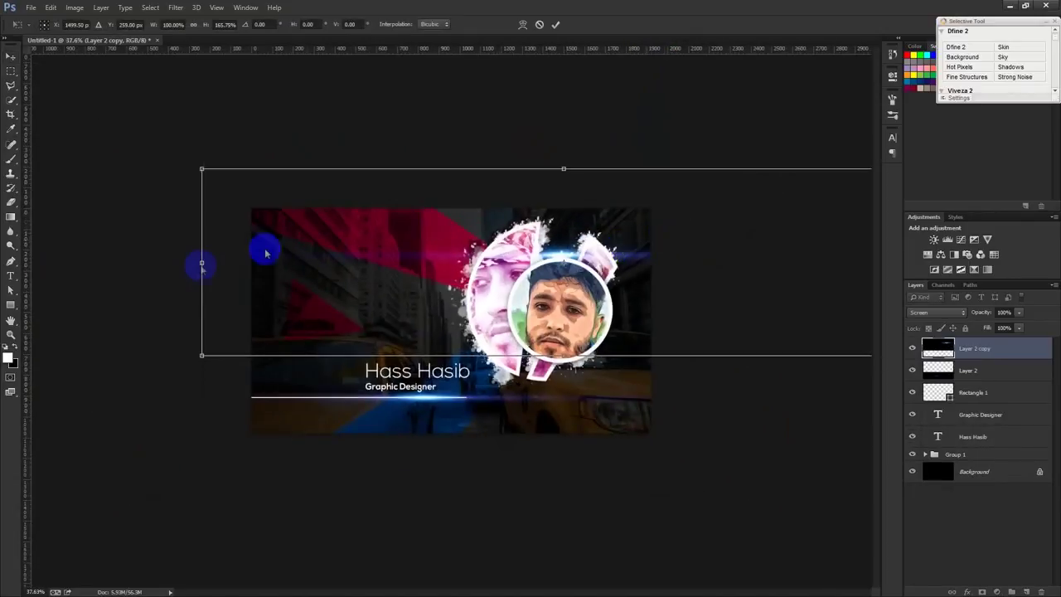
pyautogui.moveTo(236, 265); pyautogui.dragTo(377, 265)
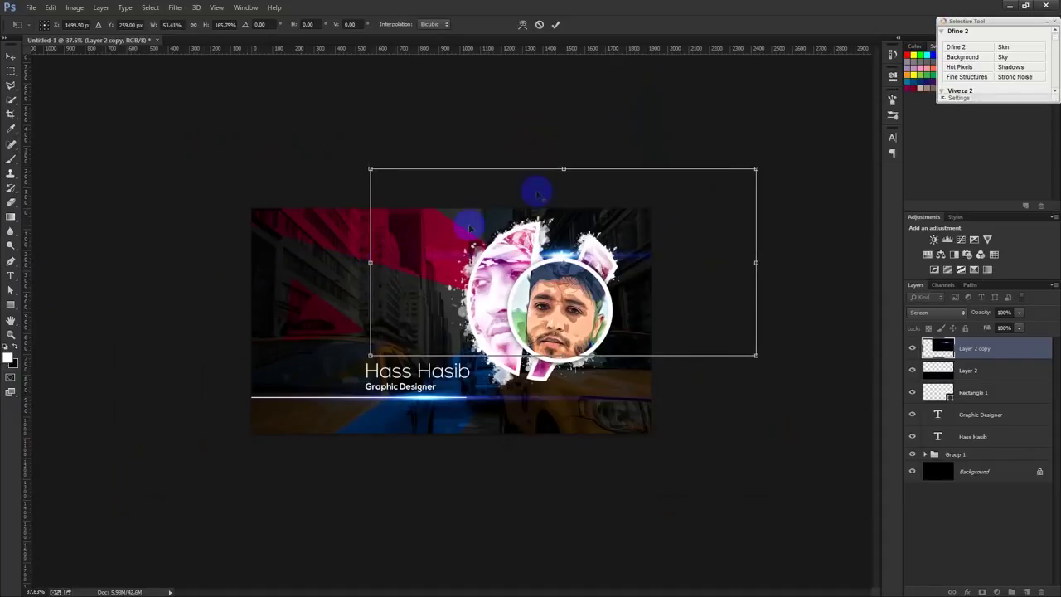
pyautogui.scroll(5, 451, 320)
pyautogui.moveTo(700, 214); pyautogui.dragTo(700, 222)
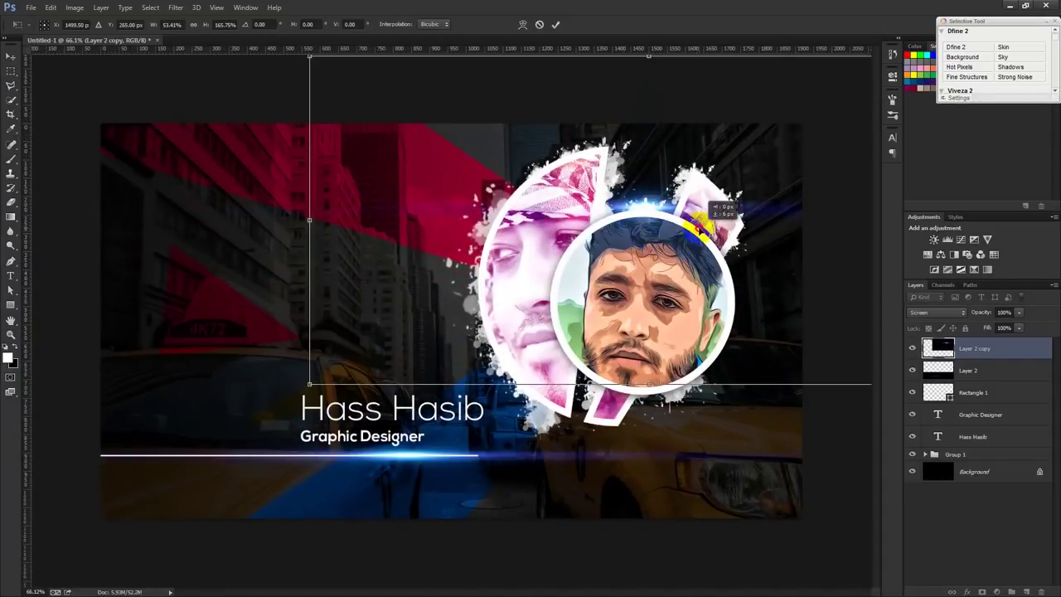
pyautogui.moveTo(308, 224); pyautogui.dragTo(126, 225)
pyautogui.click(555, 24)
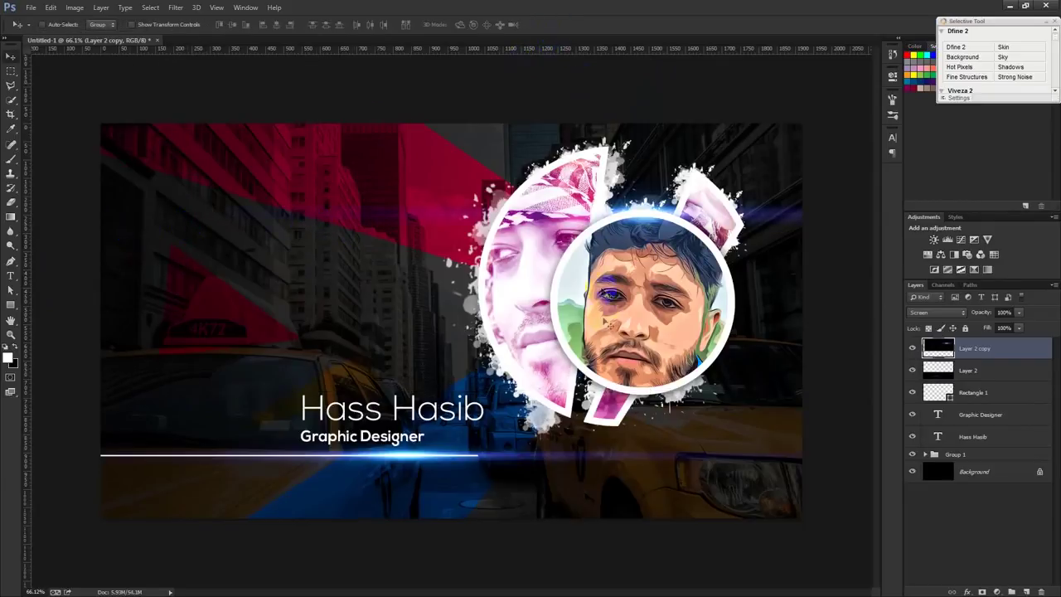
pyautogui.scroll(-3, 606, 324)
pyautogui.scroll(3, 515, 310)
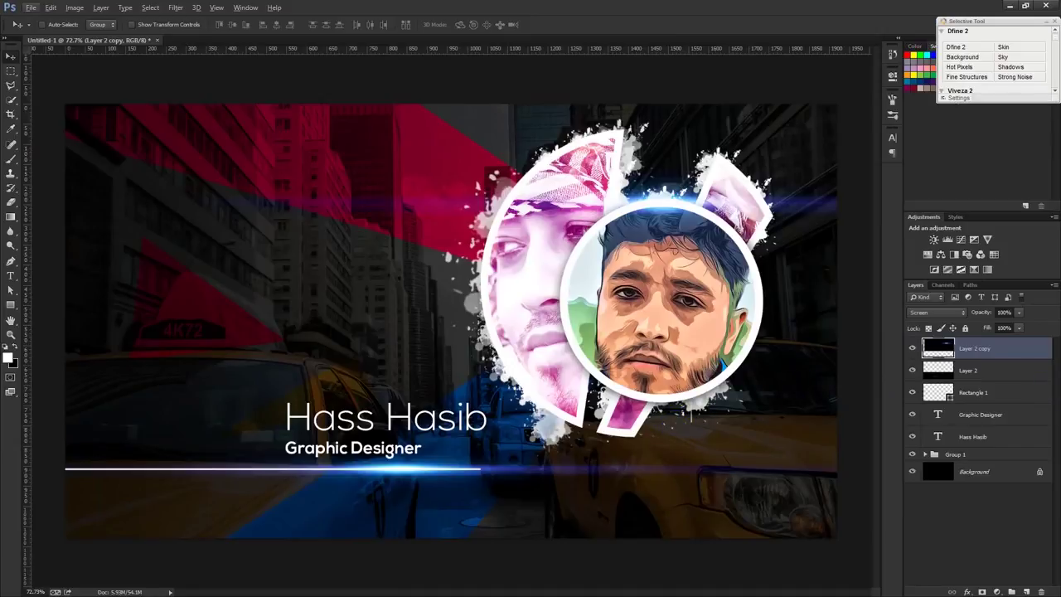
pyautogui.click(575, 199)
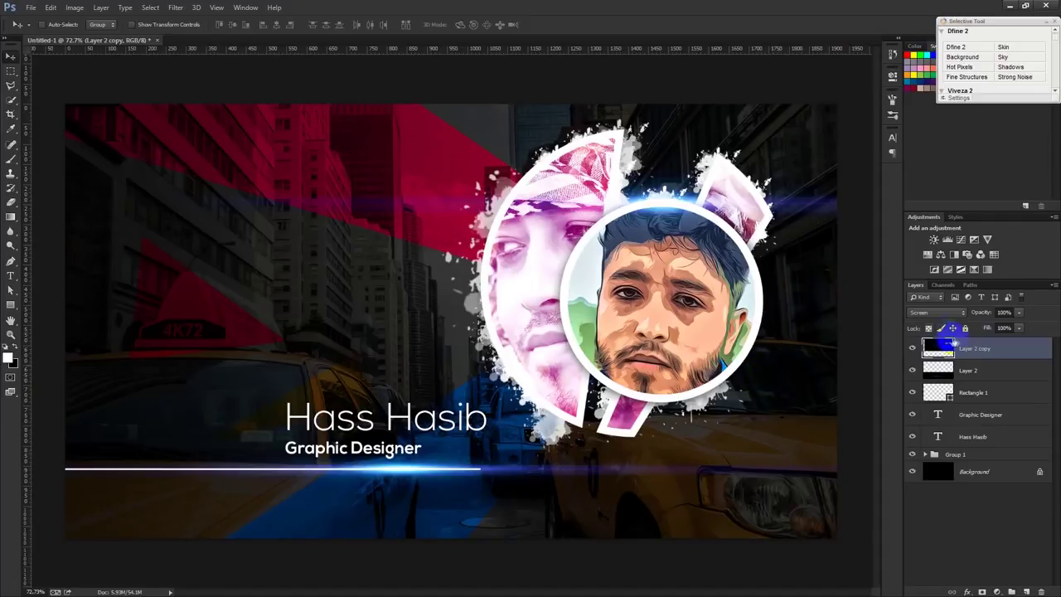
pyautogui.hotkey('ctrl', 'shift', 'alt', 'e')
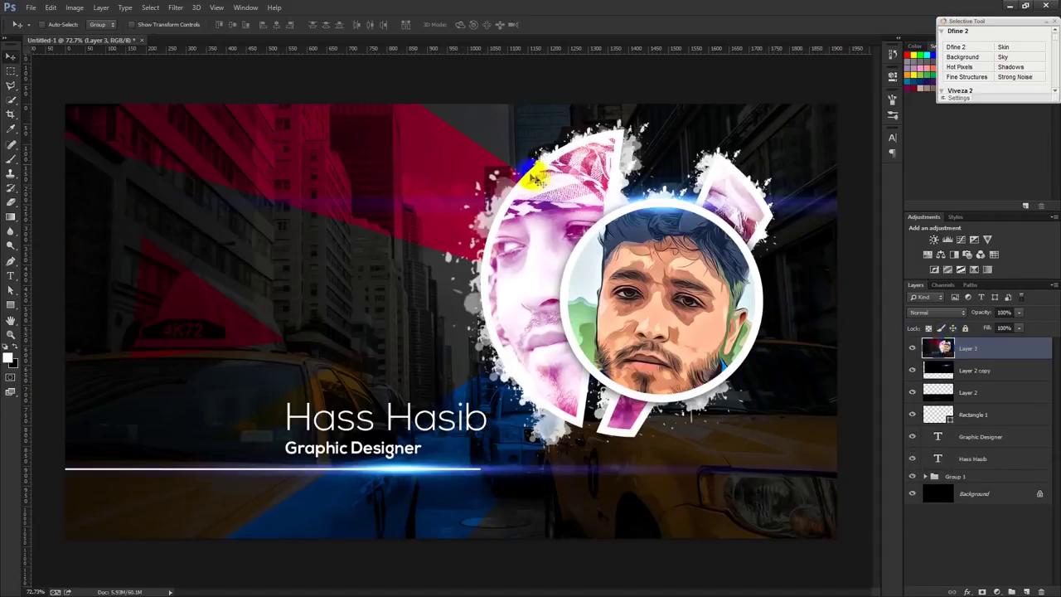
pyautogui.click(176, 7)
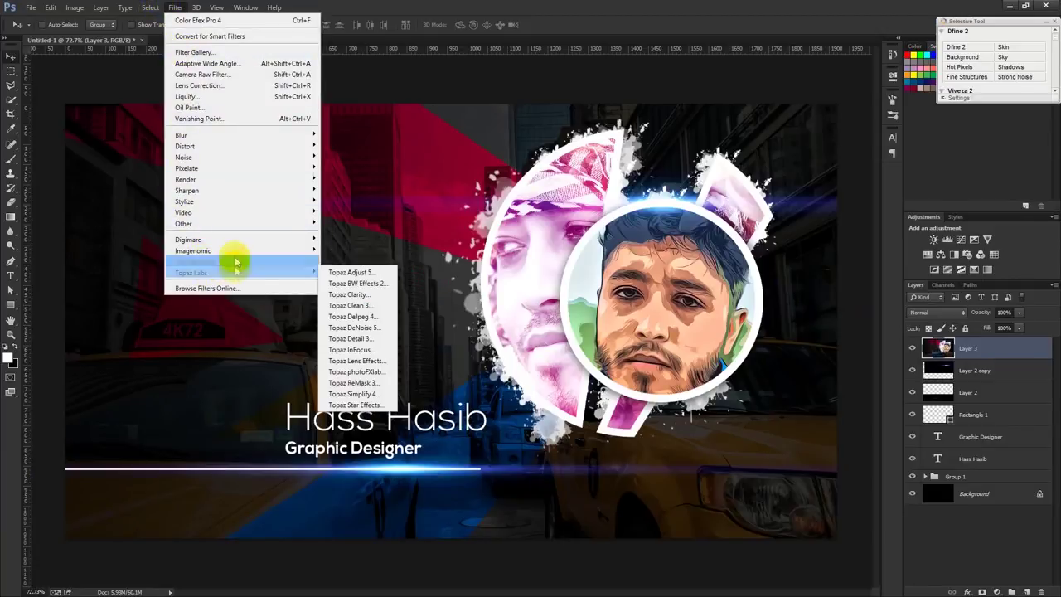
pyautogui.moveTo(195, 261)
pyautogui.click(349, 337)
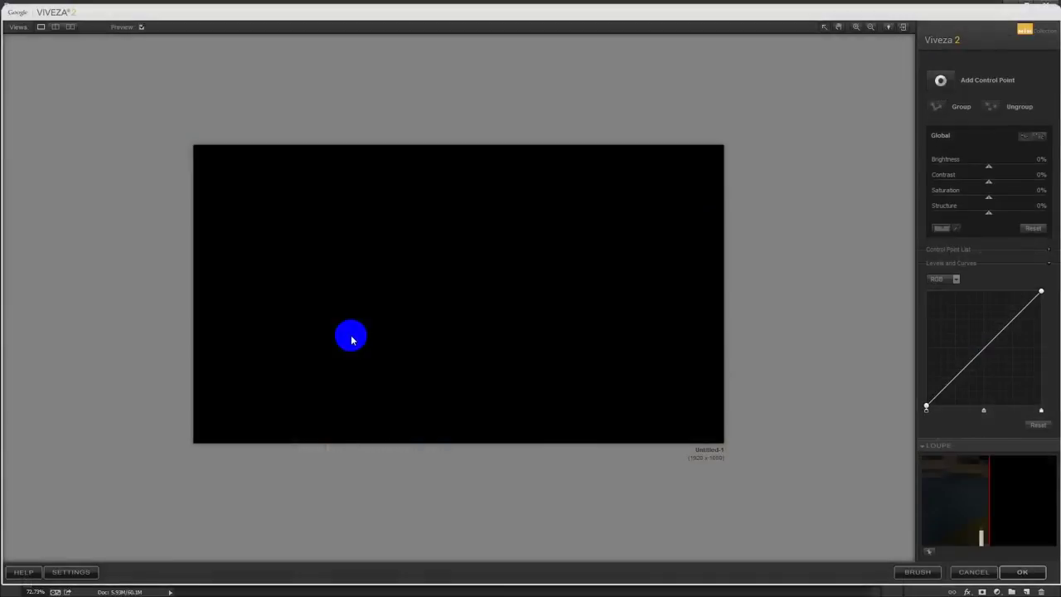
pyautogui.moveTo(987, 212); pyautogui.dragTo(1018, 213)
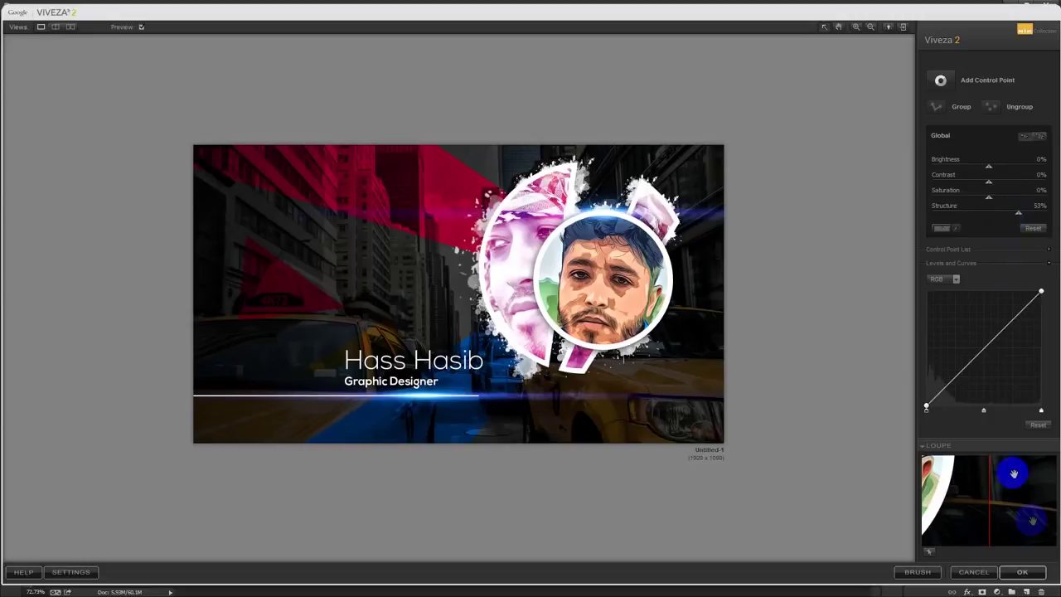
pyautogui.click(1022, 573)
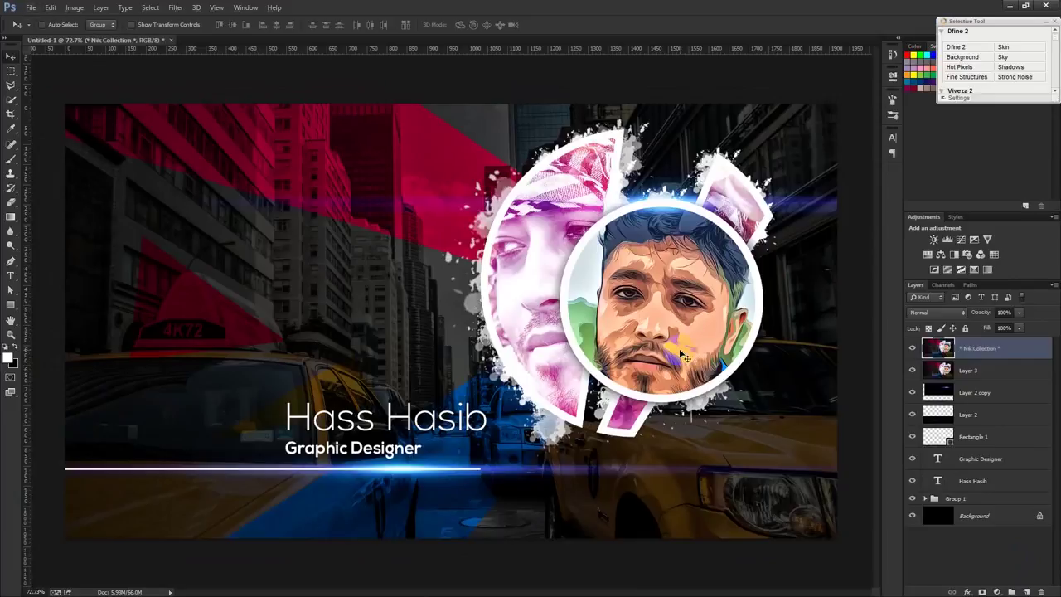
pyautogui.click(1041, 590)
pyautogui.click(1041, 590)
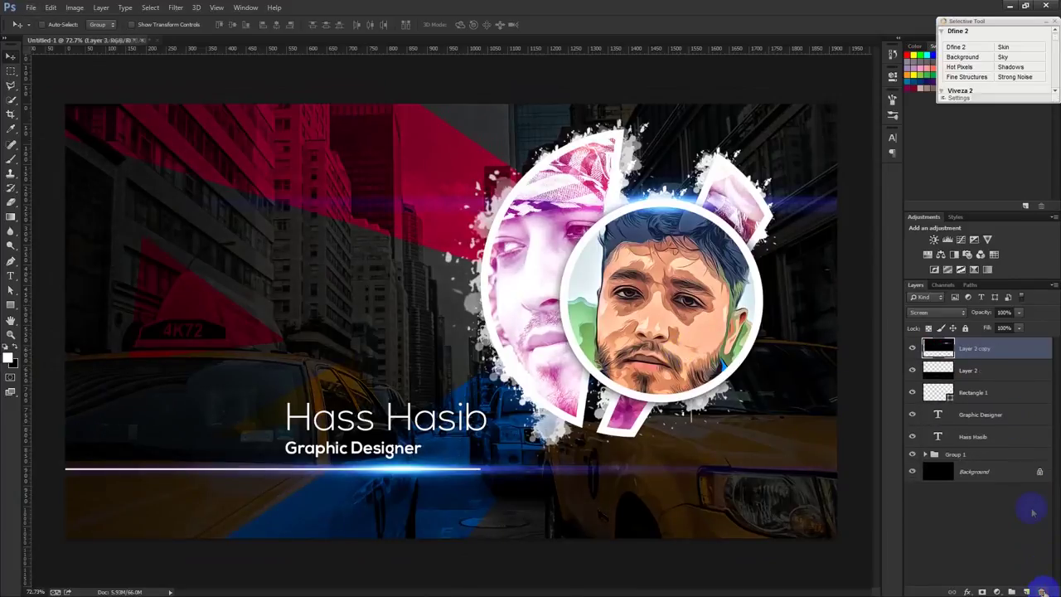
# - Apply a 3.3-pixel Gaussian Blur to the city photo layer in Group 1, then save
pyautogui.click(925, 454)
pyautogui.scroll(-5, 952, 470)
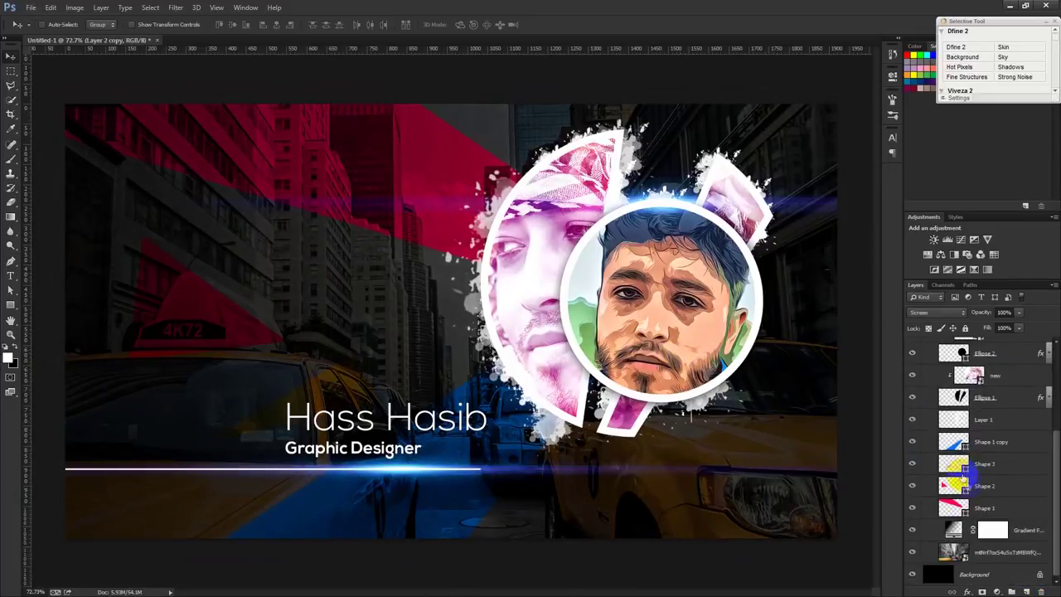
pyautogui.click(987, 549)
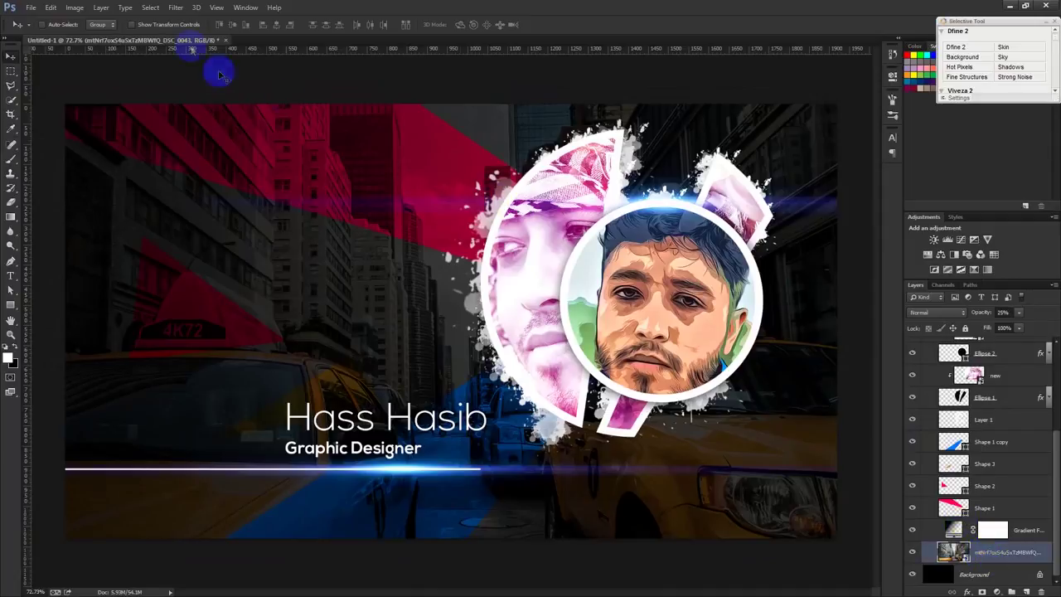
pyautogui.click(176, 8)
pyautogui.moveTo(240, 134)
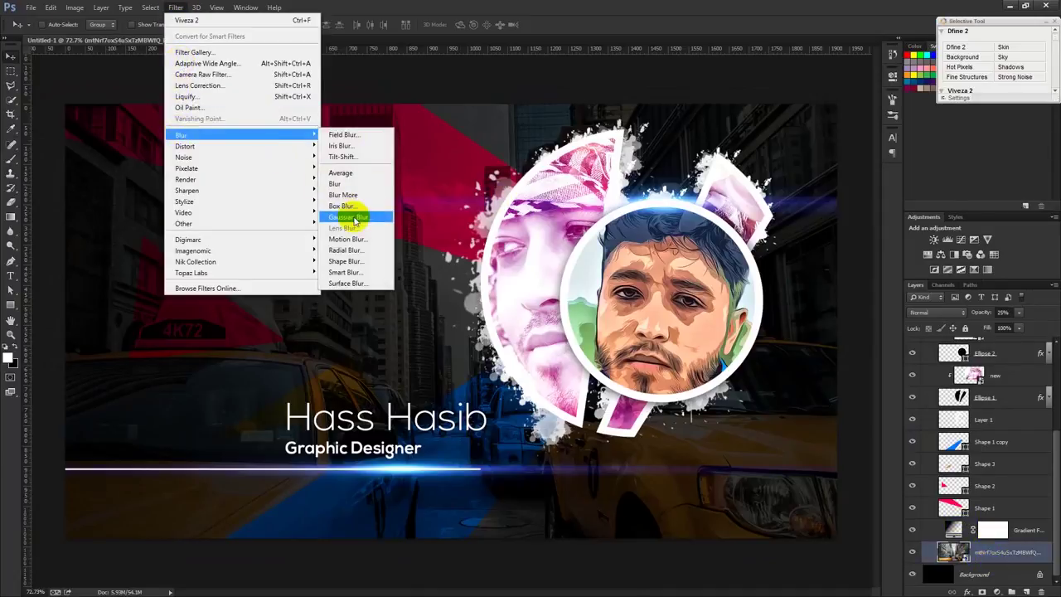
pyautogui.click(349, 216)
pyautogui.moveTo(687, 284); pyautogui.dragTo(700, 286)
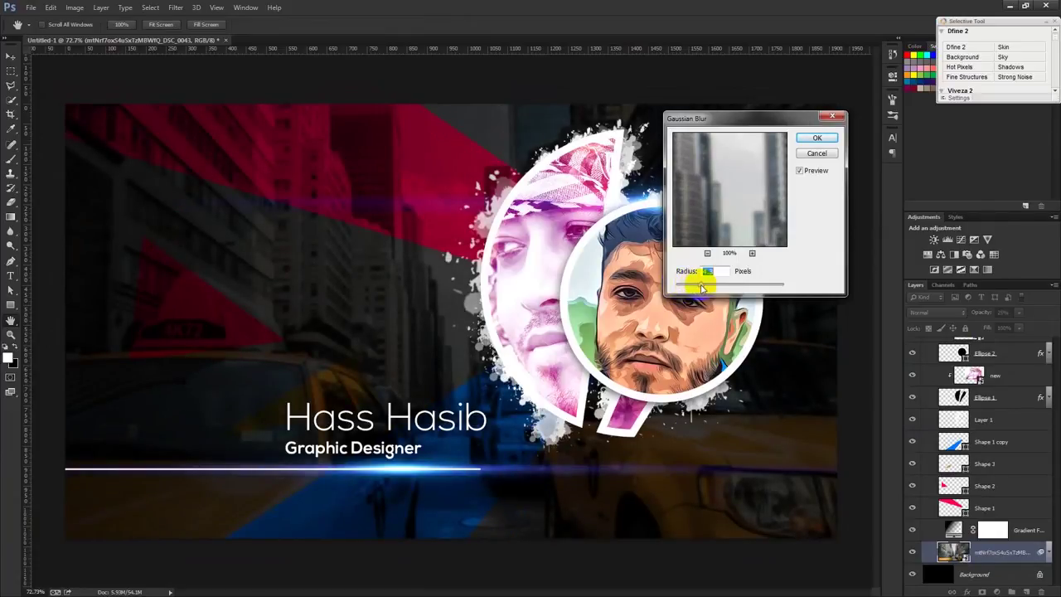
pyautogui.click(817, 138)
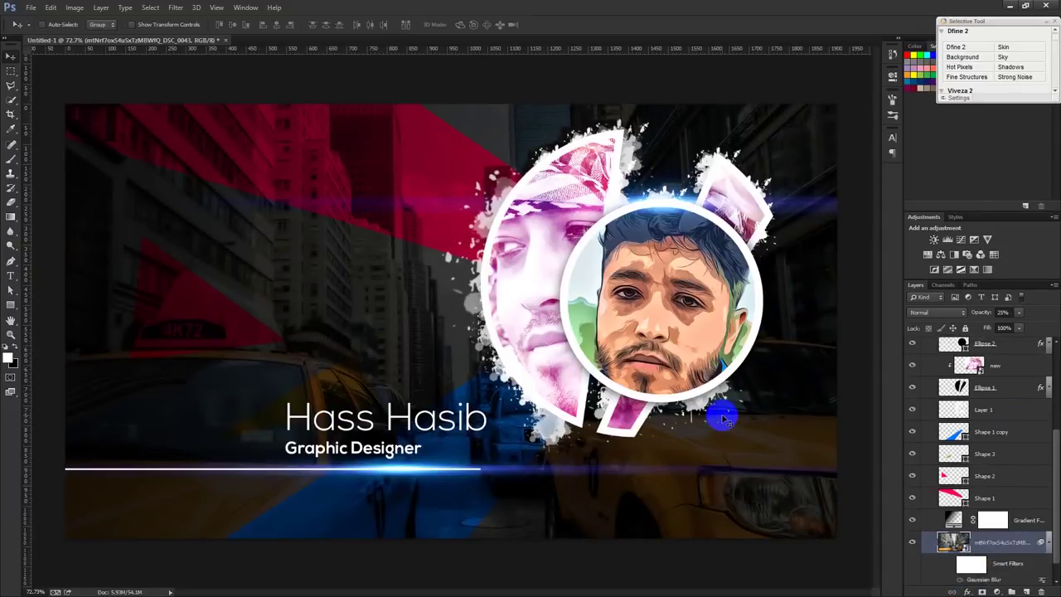
pyautogui.hotkey('ctrl', 's')
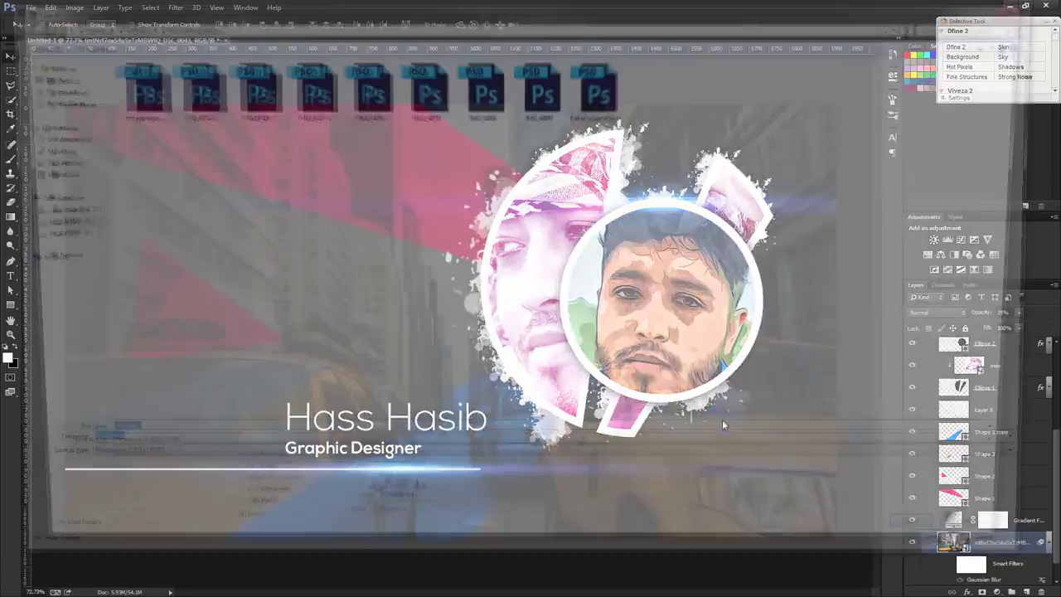
# - Save the poster to the Desktop as 'Abastarct art' in Photoshop PSD format
pyautogui.click(43, 76)
pyautogui.doubleClick(132, 443)
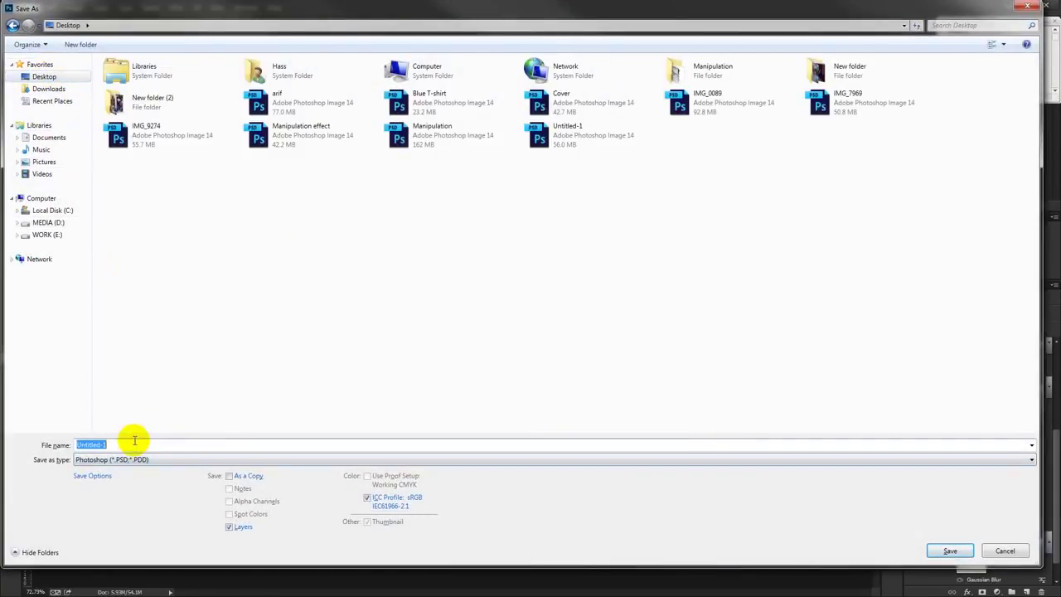
pyautogui.write('Abastract ar')
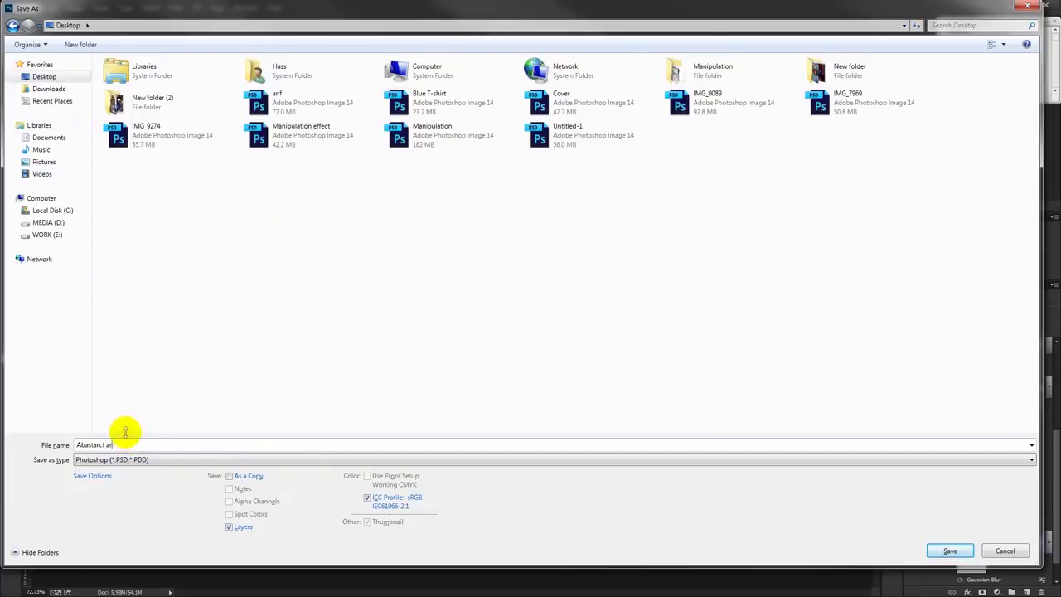
pyautogui.write('t')
pyautogui.click(950, 551)
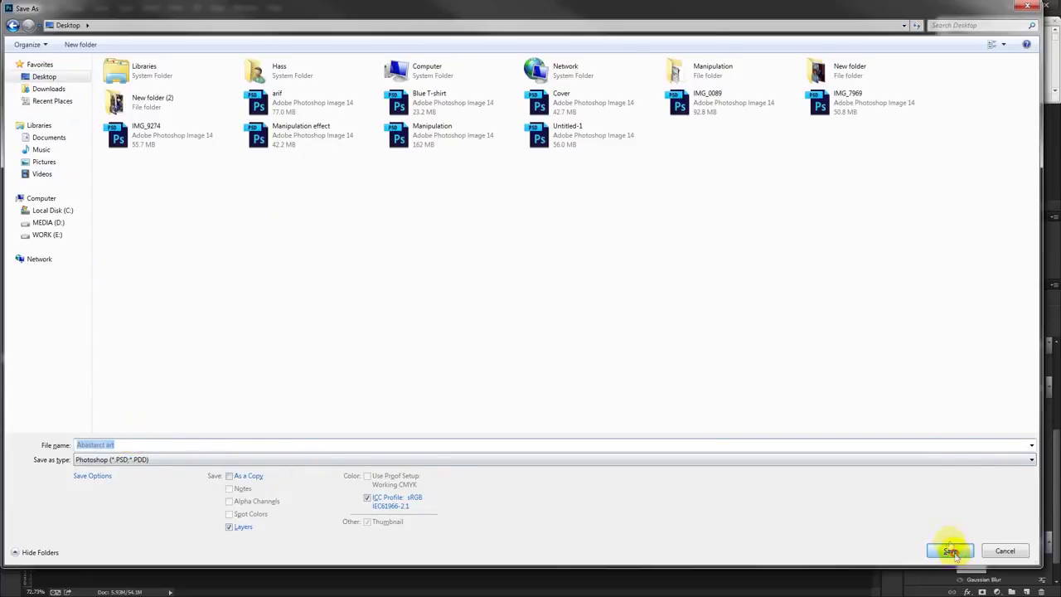